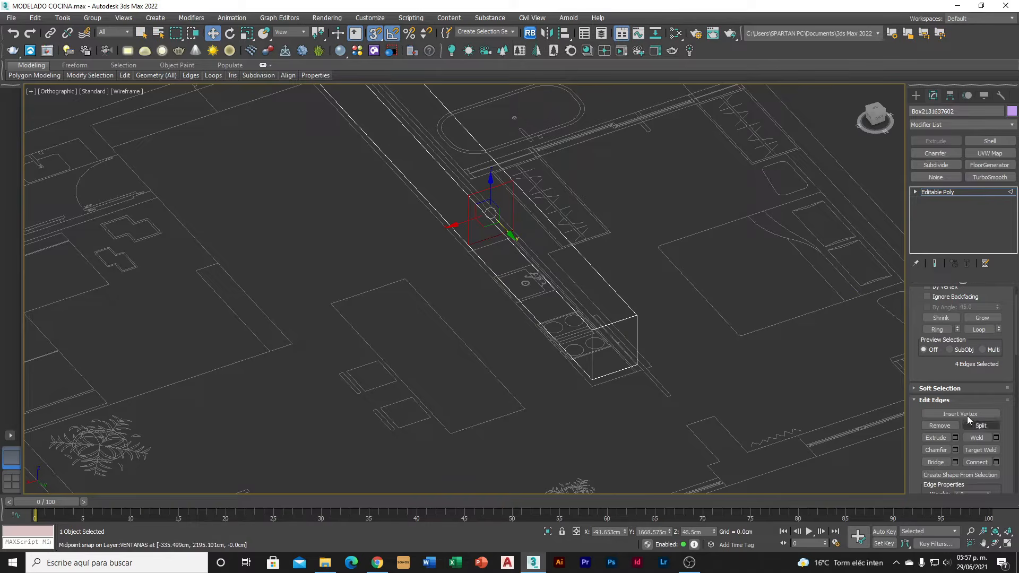
Extrude the top polygon of the box's far section and set the new face's height to Z 200 cm
{"action": "key", "text": "4"}
{"action": "middle_click_drag", "start_coordinate": [500, 269], "coordinate": [524, 325]}
{"action": "left_click", "coordinate": [507, 276]}
{"action": "middle_click_drag", "start_coordinate": [508, 276], "coordinate": [858, 324], "text": "alt"}
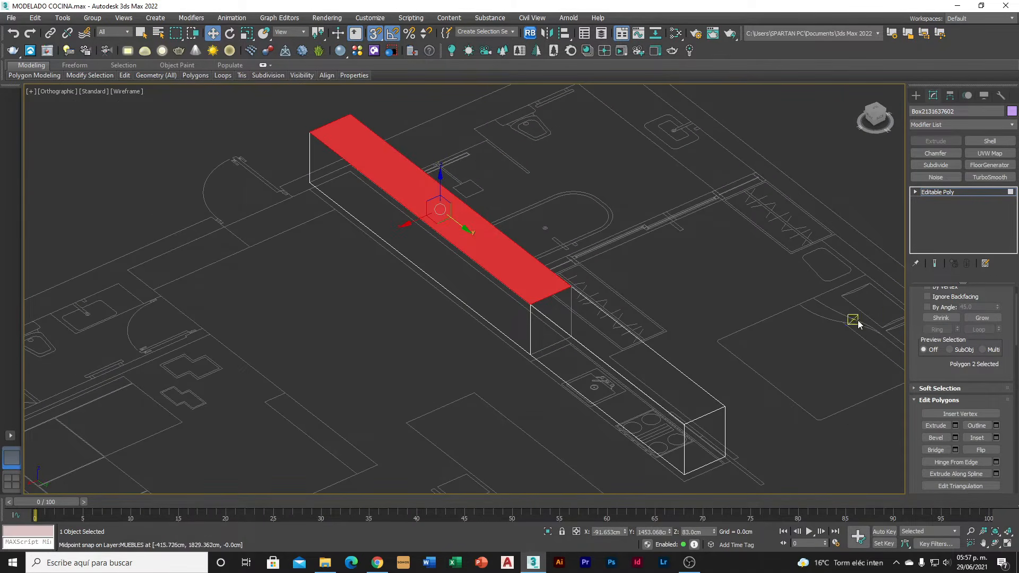
{"action": "left_click", "coordinate": [955, 425]}
{"action": "left_click", "coordinate": [470, 325]}
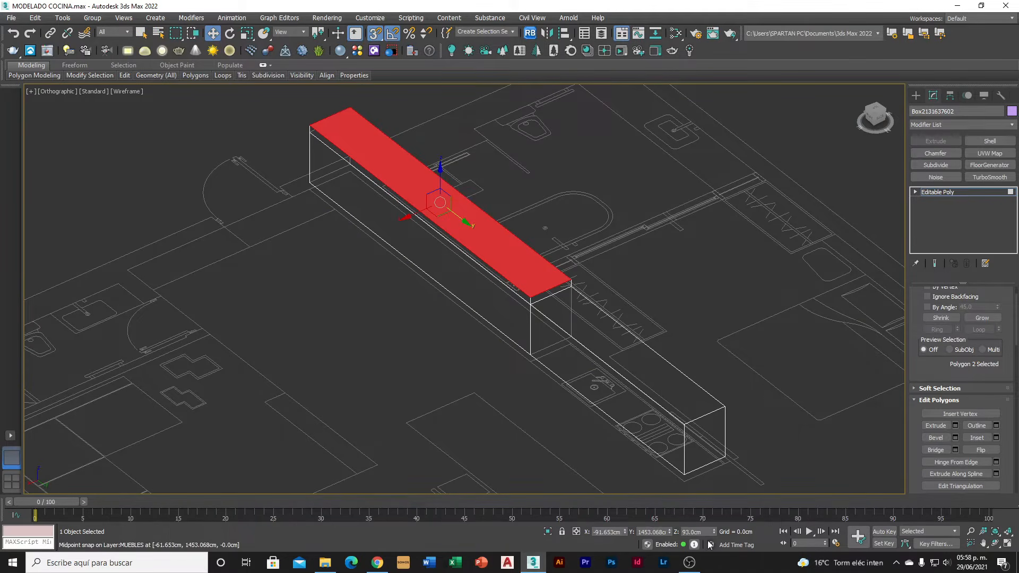
{"action": "type", "text": "200"}
{"action": "key", "text": "Return"}
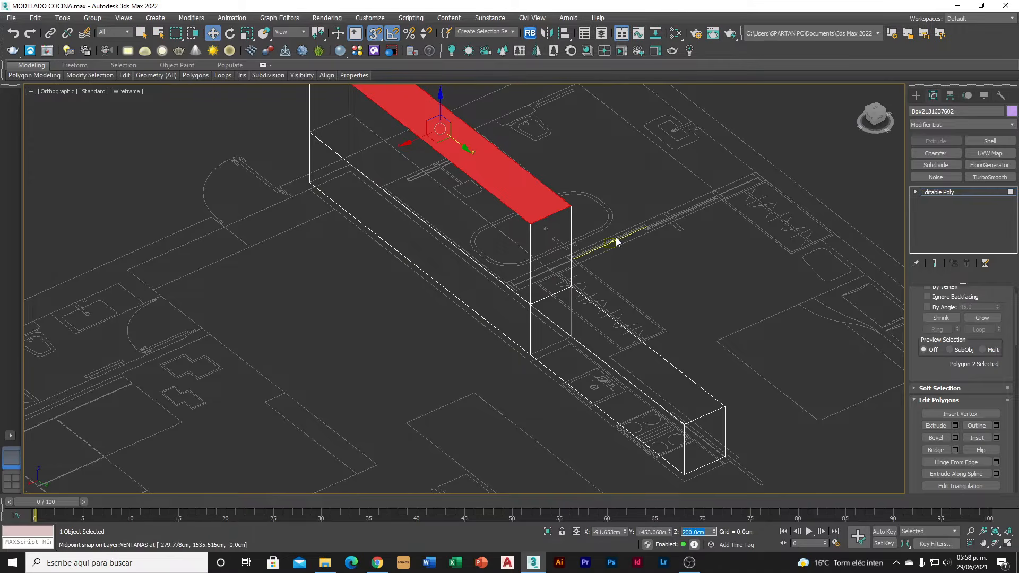
Extrude the raised section's top polygon again and set the new face's height to Z 305 cm
{"action": "middle_click_drag", "start_coordinate": [627, 264], "coordinate": [593, 324]}
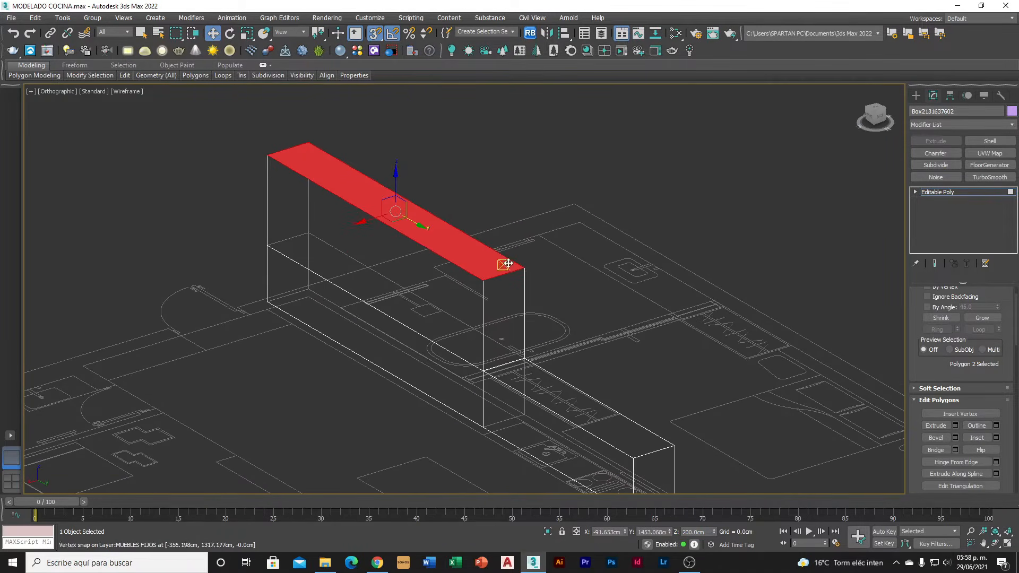
{"action": "left_click", "coordinate": [955, 425]}
{"action": "left_click", "coordinate": [471, 325]}
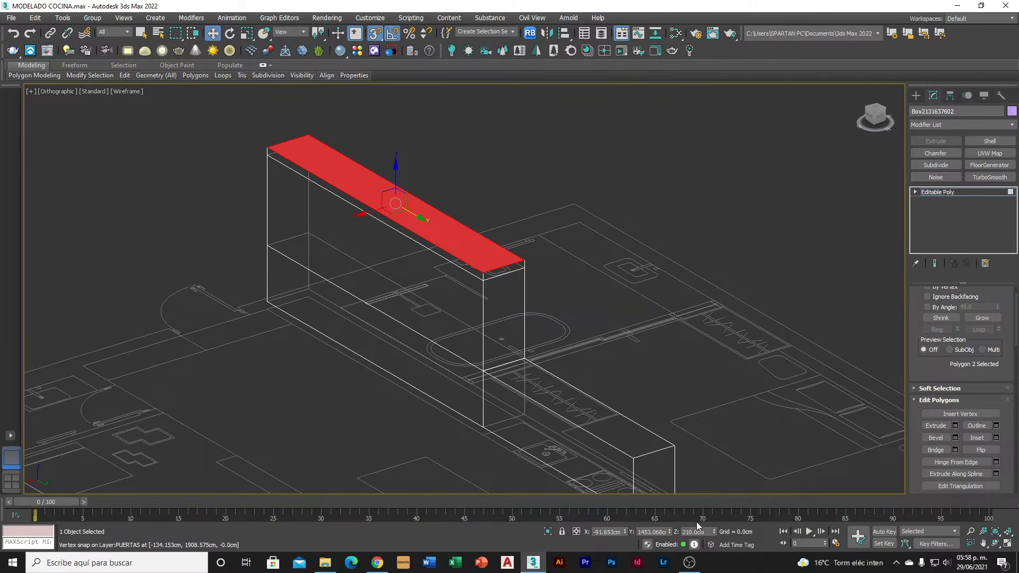
{"action": "type", "text": "305"}
{"action": "key", "text": "Return"}
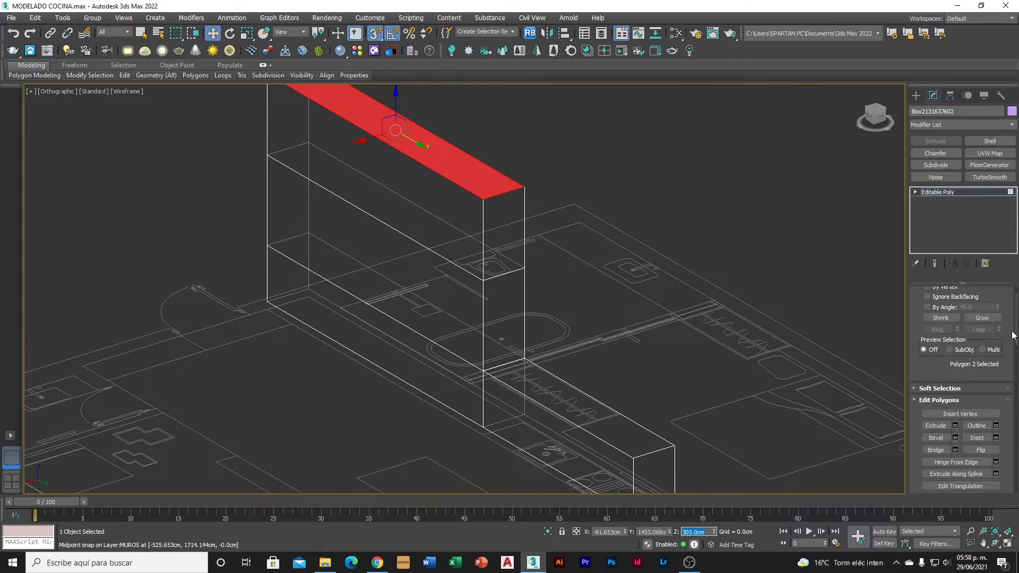
Extrude the end polygon of the tall block's uppermost tier 10 cm and move it along Y to align with the low counter's end
{"action": "left_click_drag", "start_coordinate": [1015, 335], "coordinate": [1017, 312]}
{"action": "scroll", "coordinate": [349, 221], "scroll_direction": "down", "scroll_amount": 4}
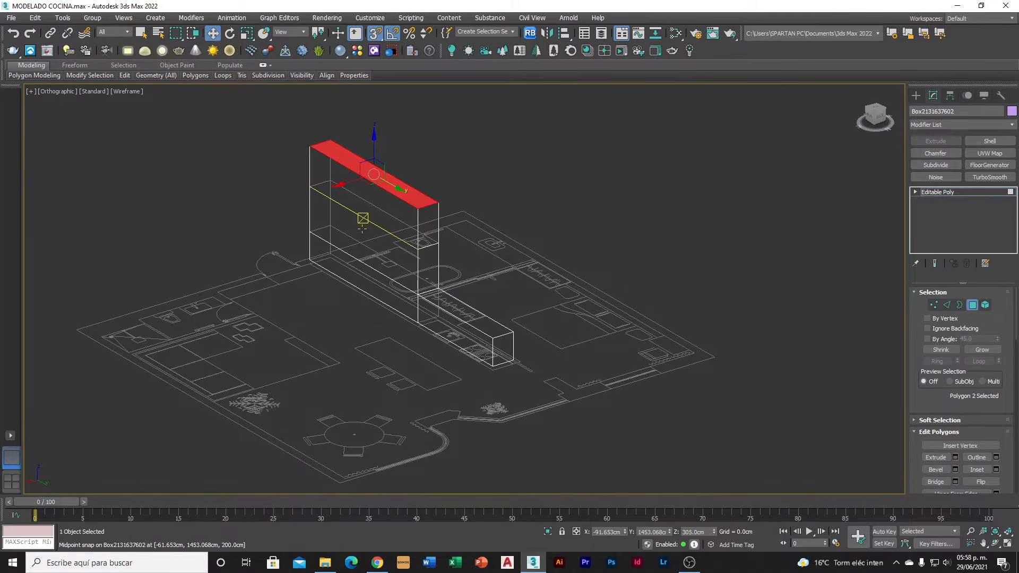
{"action": "key", "text": "6"}
{"action": "middle_click_drag", "start_coordinate": [400, 250], "coordinate": [408, 242], "text": "alt"}
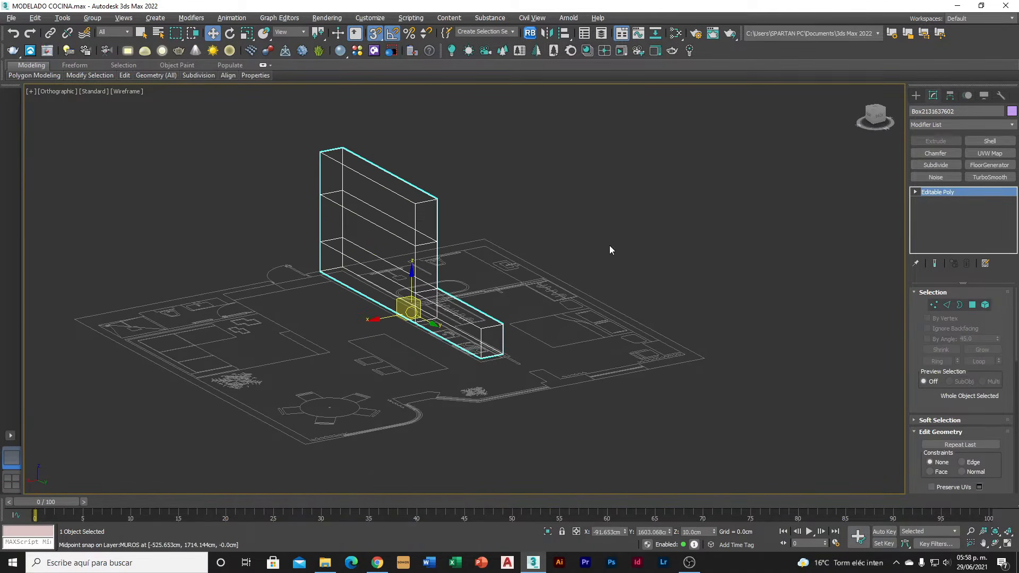
{"action": "key", "text": "4"}
{"action": "scroll", "coordinate": [419, 231], "scroll_direction": "up", "scroll_amount": 5}
{"action": "left_click", "coordinate": [423, 228]}
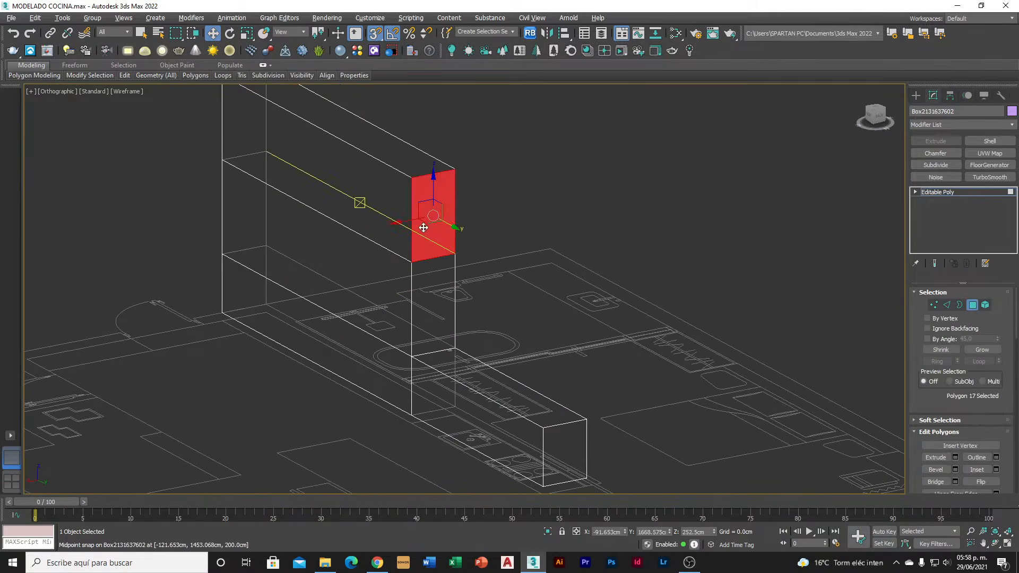
{"action": "left_click", "coordinate": [955, 457]}
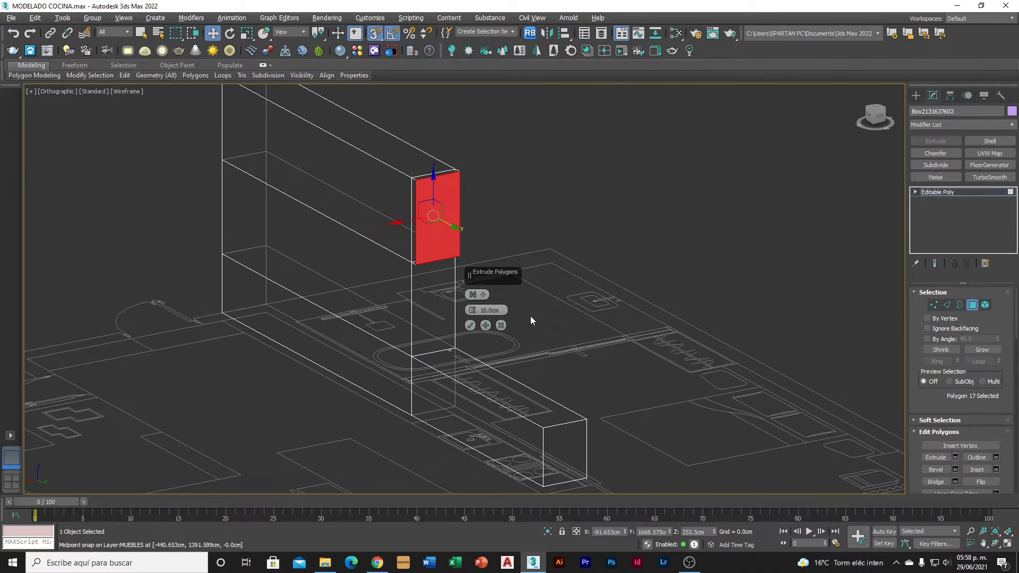
{"action": "left_click", "coordinate": [469, 326]}
{"action": "middle_click_drag", "start_coordinate": [475, 282], "coordinate": [484, 284], "text": "alt"}
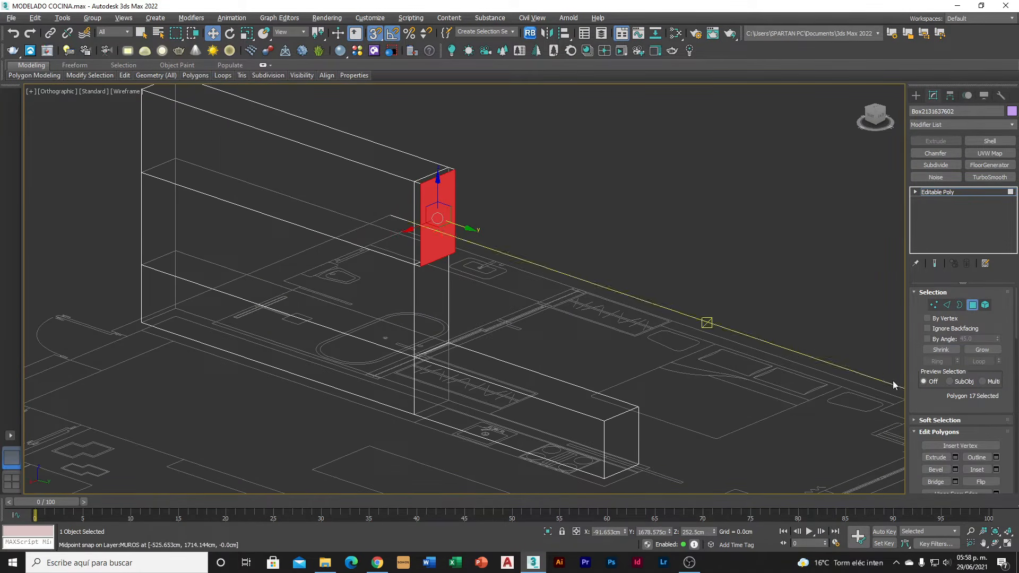
{"action": "left_click_drag", "start_coordinate": [460, 225], "coordinate": [604, 414]}
{"action": "mouse_move", "coordinate": [555, 337]}
{"action": "middle_mouse_down", "text": "alt"}
{"action": "mouse_move", "coordinate": [533, 334]}
{"action": "mouse_move", "coordinate": [571, 345]}
{"action": "middle_mouse_up", "text": "alt"}
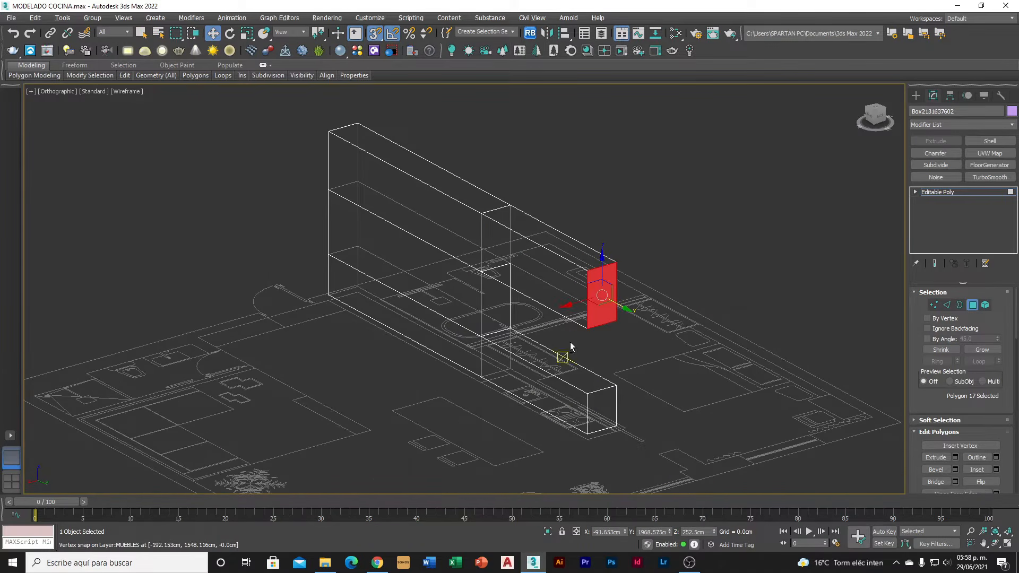
Display the model shaded with edges and remove the horizontal edge between the lower and middle tiers on the tall block's front
{"action": "key", "text": "F3"}
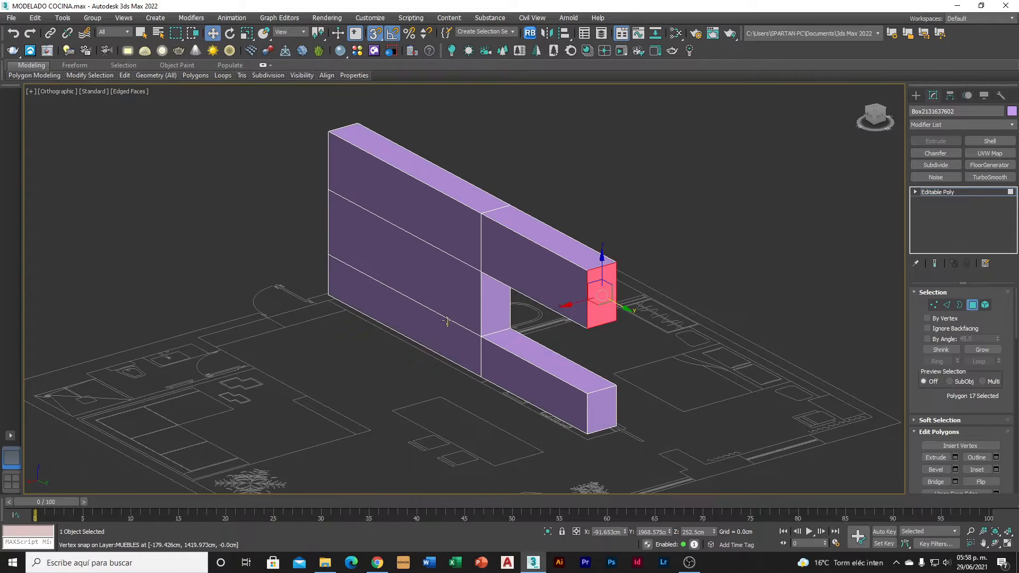
{"action": "scroll", "coordinate": [447, 321], "scroll_direction": "up", "scroll_amount": 3}
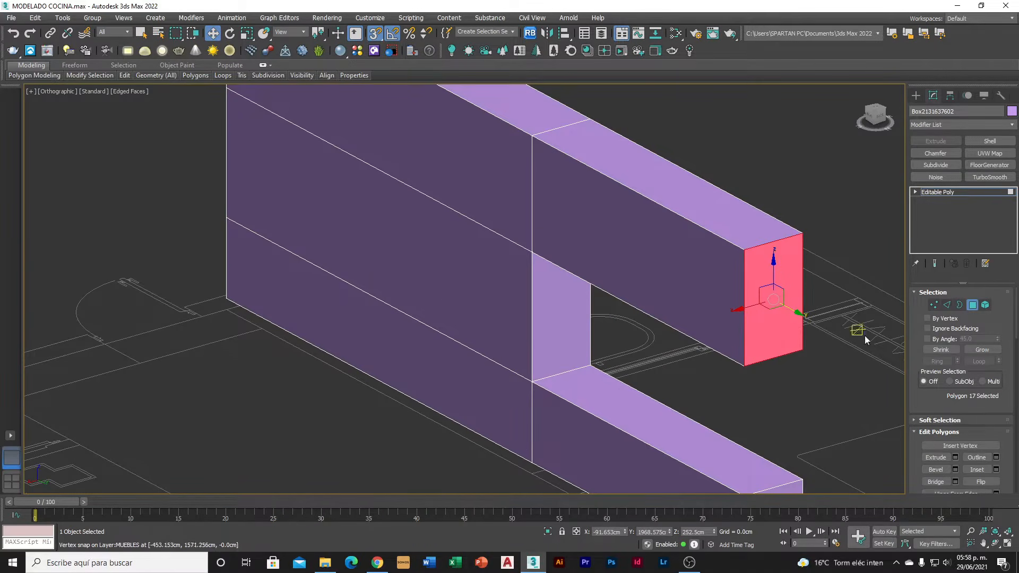
{"action": "left_click", "coordinate": [948, 304]}
{"action": "left_click", "coordinate": [492, 363]}
{"action": "left_click", "coordinate": [940, 456]}
Inset the low counter's top and end polygons together as one group
{"action": "scroll", "coordinate": [418, 327], "scroll_direction": "down", "scroll_amount": 5}
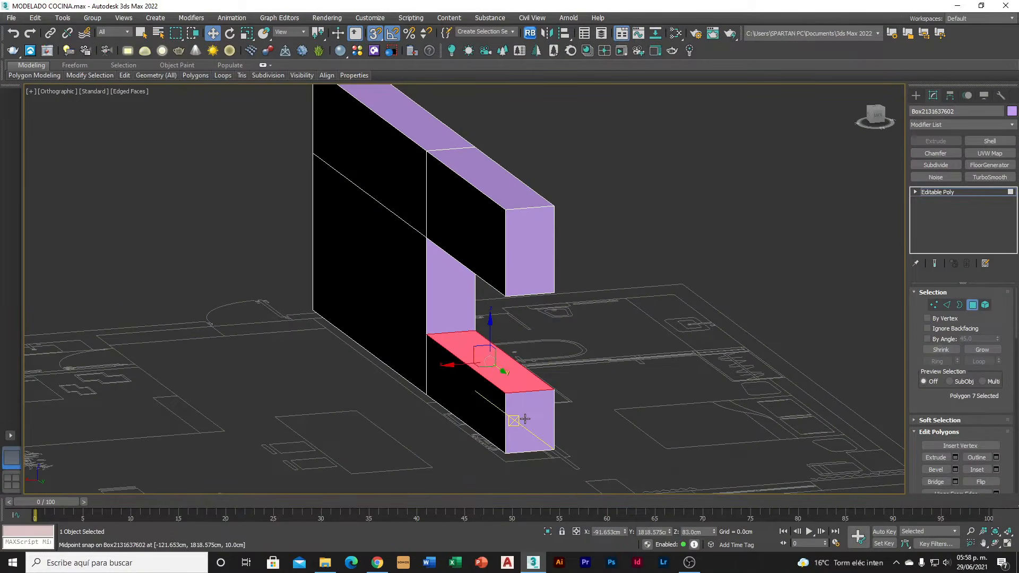
{"action": "left_click", "coordinate": [525, 419], "text": "ctrl"}
{"action": "middle_click_drag", "start_coordinate": [519, 402], "coordinate": [562, 406], "text": "alt"}
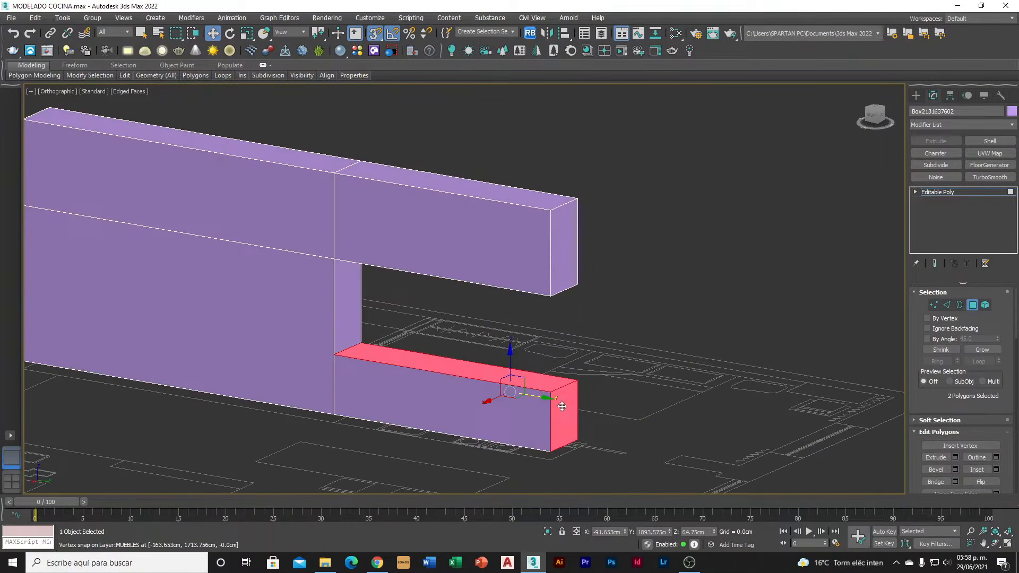
{"action": "left_click", "coordinate": [997, 471]}
{"action": "scroll", "coordinate": [531, 397], "scroll_direction": "up", "scroll_amount": 5}
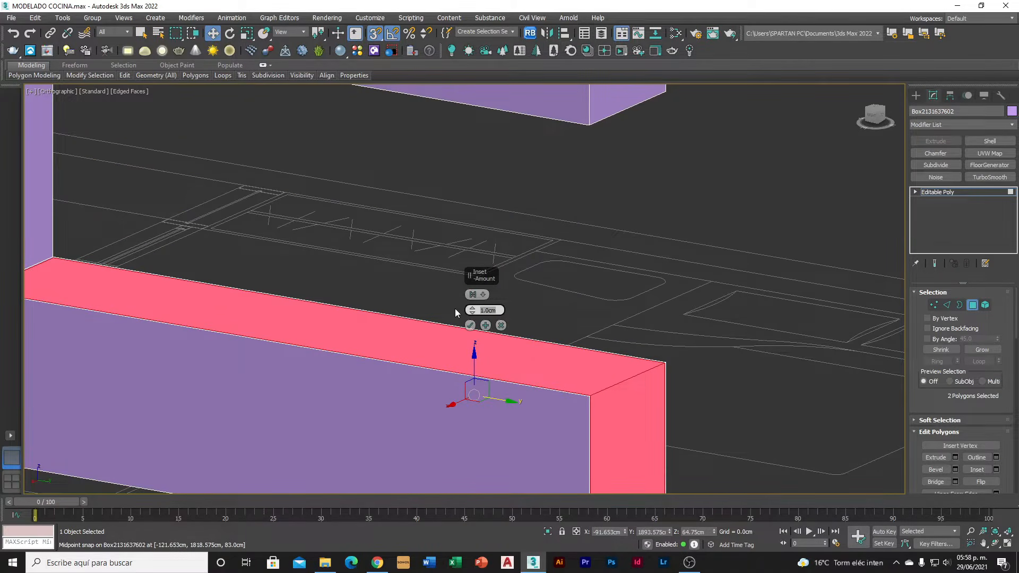
{"action": "left_click", "coordinate": [470, 325]}
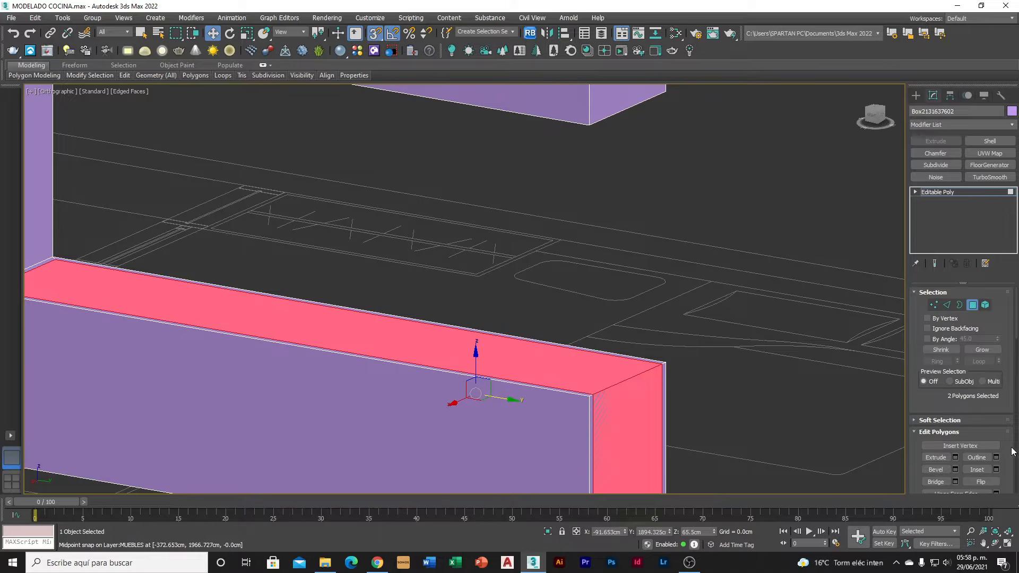
Extrude the inset top and end polygons of the low counter 2 cm by Local Normal
{"action": "left_click", "coordinate": [955, 457]}
{"action": "left_click", "coordinate": [483, 295]}
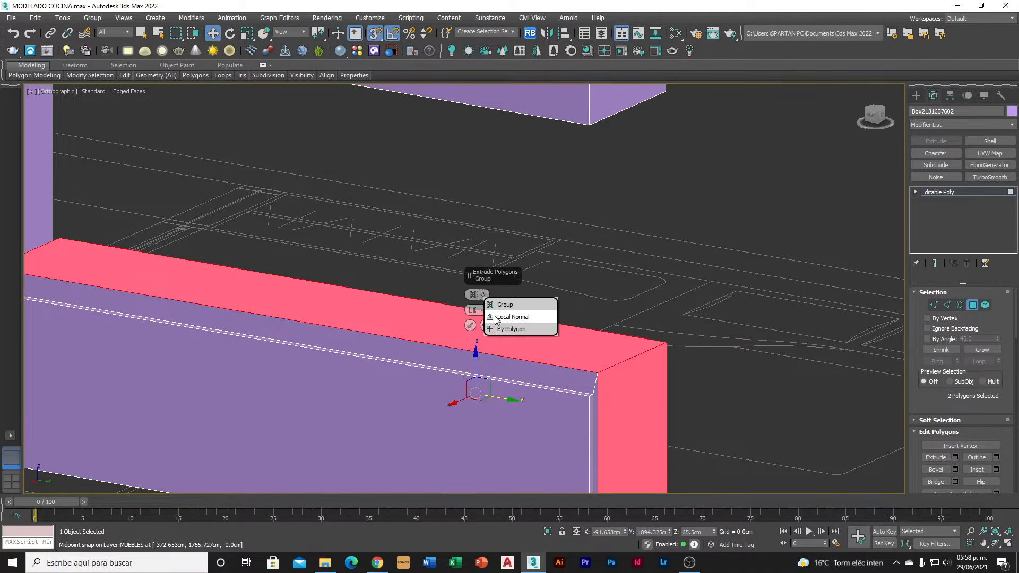
{"action": "left_click", "coordinate": [498, 318]}
{"action": "double_click", "coordinate": [501, 311]}
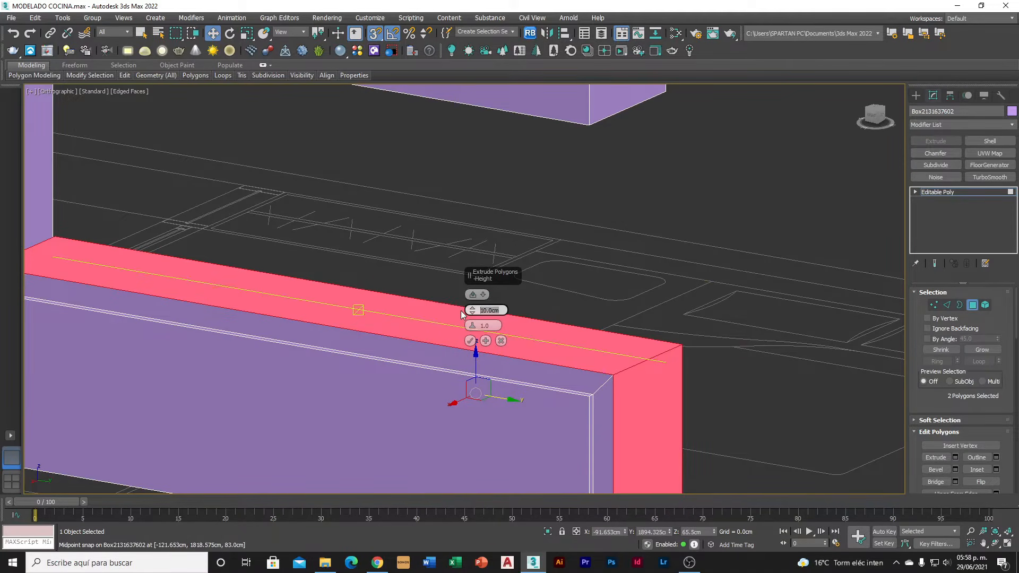
{"action": "type", "text": "3"}
{"action": "key", "text": "Return"}
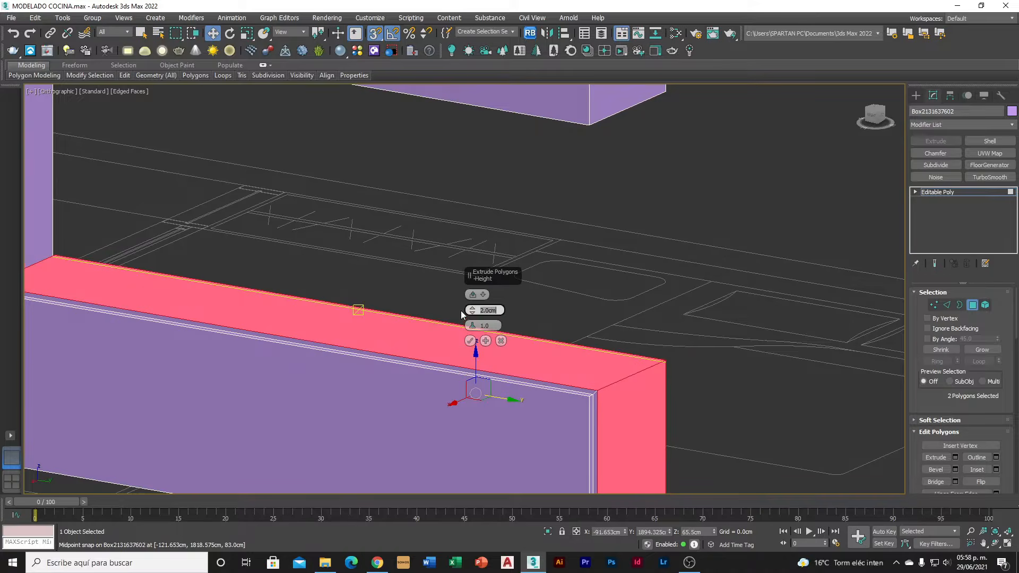
{"action": "left_click", "coordinate": [470, 341]}
Extrude the same top and end polygons by a further 5 cm along their local normals
{"action": "left_click", "coordinate": [954, 459]}
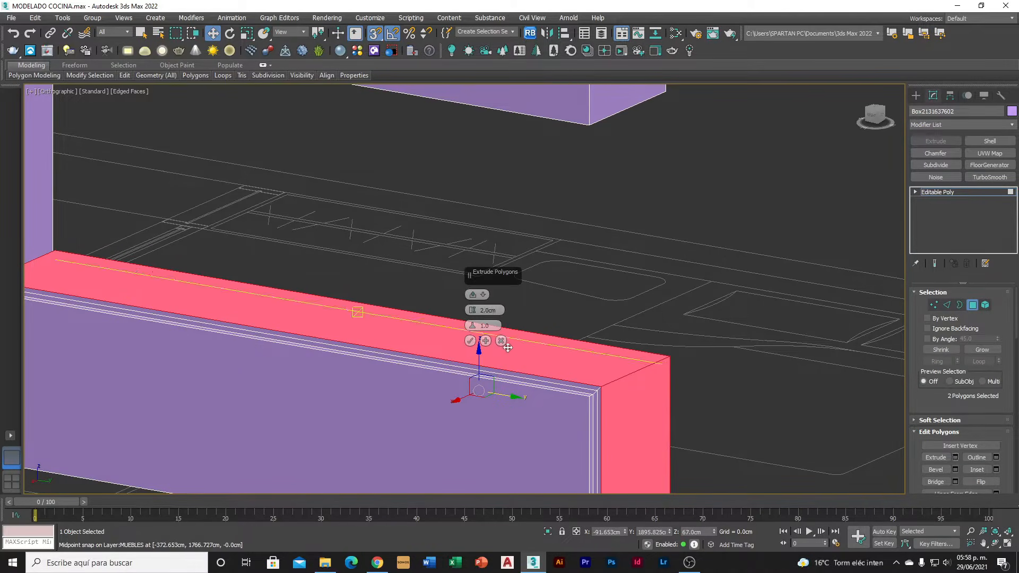
{"action": "left_click_drag", "start_coordinate": [498, 310], "coordinate": [455, 310]}
{"action": "type", "text": "5"}
{"action": "key", "text": "Return"}
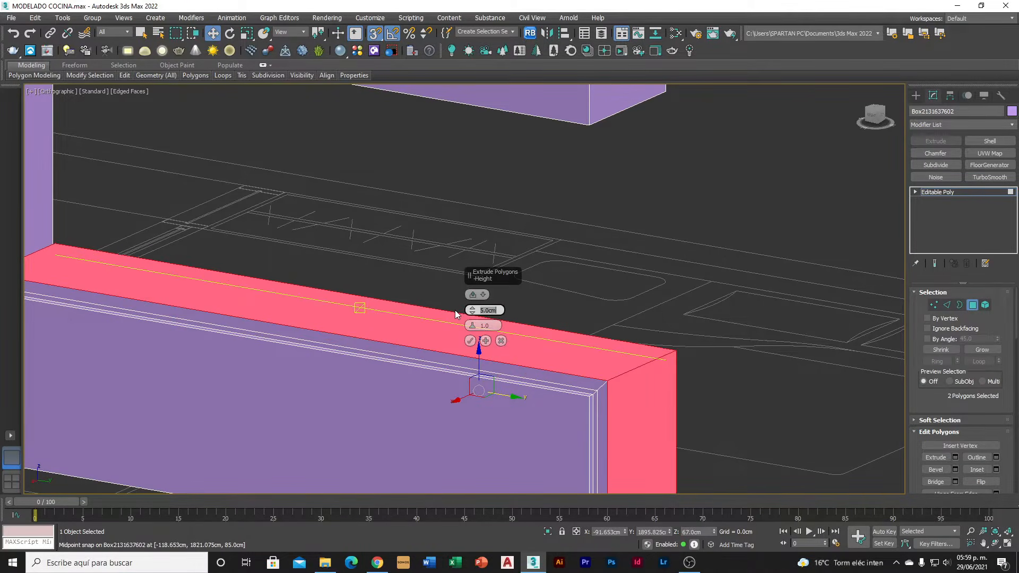
{"action": "left_click", "coordinate": [470, 341]}
{"action": "middle_click_drag", "start_coordinate": [470, 341], "coordinate": [367, 340], "text": "alt"}
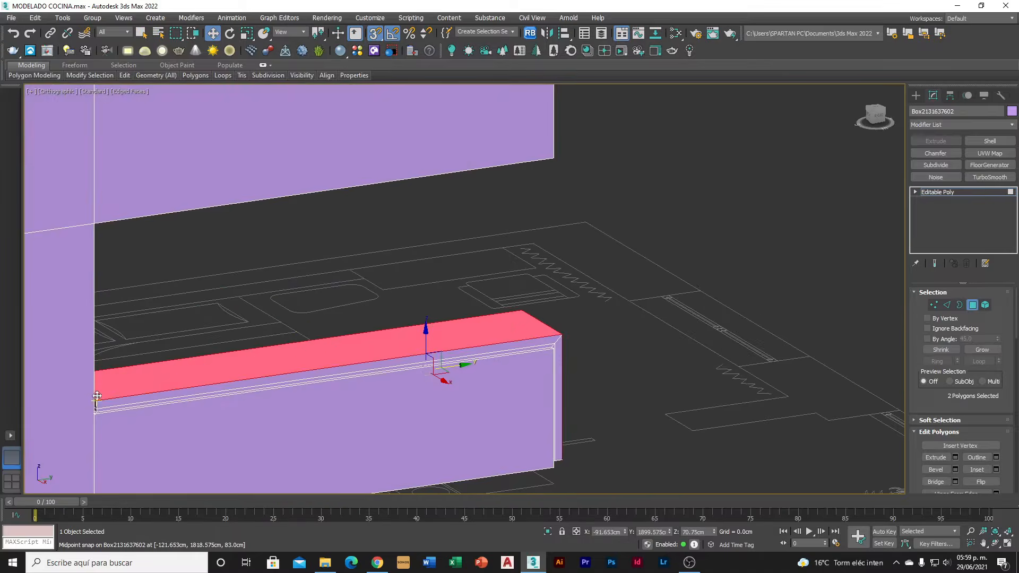
Extrude the six narrow side polygons around the rim of the countertop and its end panel 3 cm by Local Normal
{"action": "scroll", "coordinate": [79, 395], "scroll_direction": "up", "scroll_amount": 5}
{"action": "left_click", "coordinate": [146, 392]}
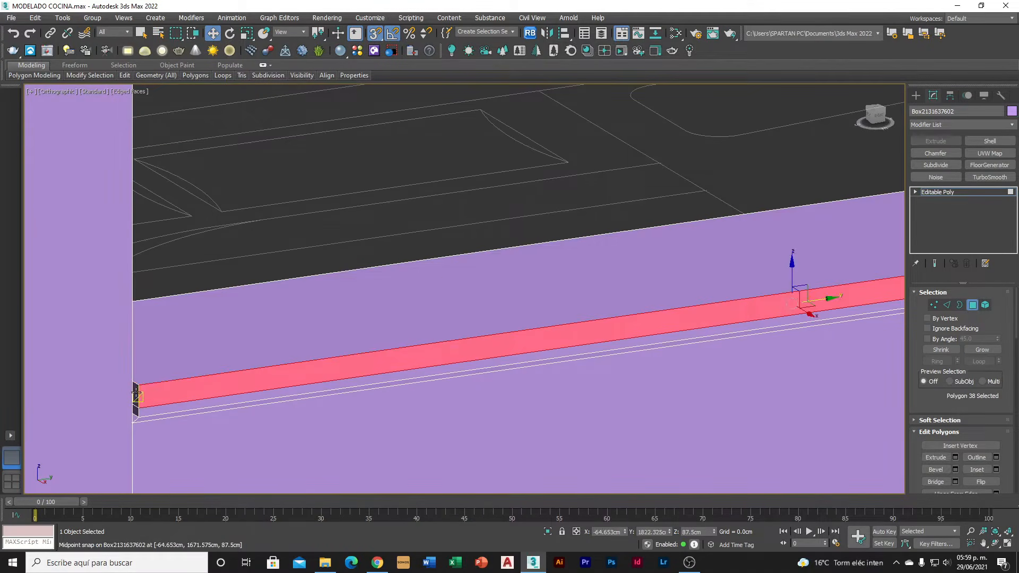
{"action": "left_click", "coordinate": [136, 394], "text": "ctrl"}
{"action": "scroll", "coordinate": [142, 392], "scroll_direction": "down", "scroll_amount": 4}
{"action": "scroll", "coordinate": [472, 361], "scroll_direction": "up", "scroll_amount": 3}
{"action": "left_click", "coordinate": [520, 350], "text": "ctrl"}
{"action": "scroll", "coordinate": [523, 366], "scroll_direction": "down", "scroll_amount": 4}
{"action": "middle_click_drag", "start_coordinate": [527, 380], "coordinate": [353, 364], "text": "alt"}
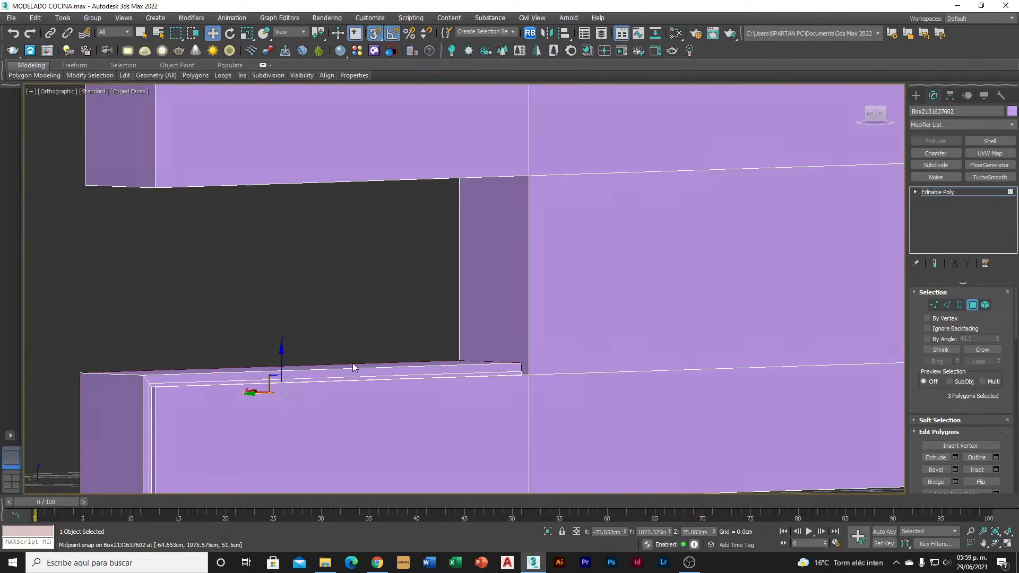
{"action": "scroll", "coordinate": [184, 381], "scroll_direction": "up", "scroll_amount": 4}
{"action": "left_click", "coordinate": [106, 385], "text": "ctrl"}
{"action": "left_click", "coordinate": [212, 373], "text": "ctrl"}
{"action": "scroll", "coordinate": [294, 379], "scroll_direction": "down", "scroll_amount": 2}
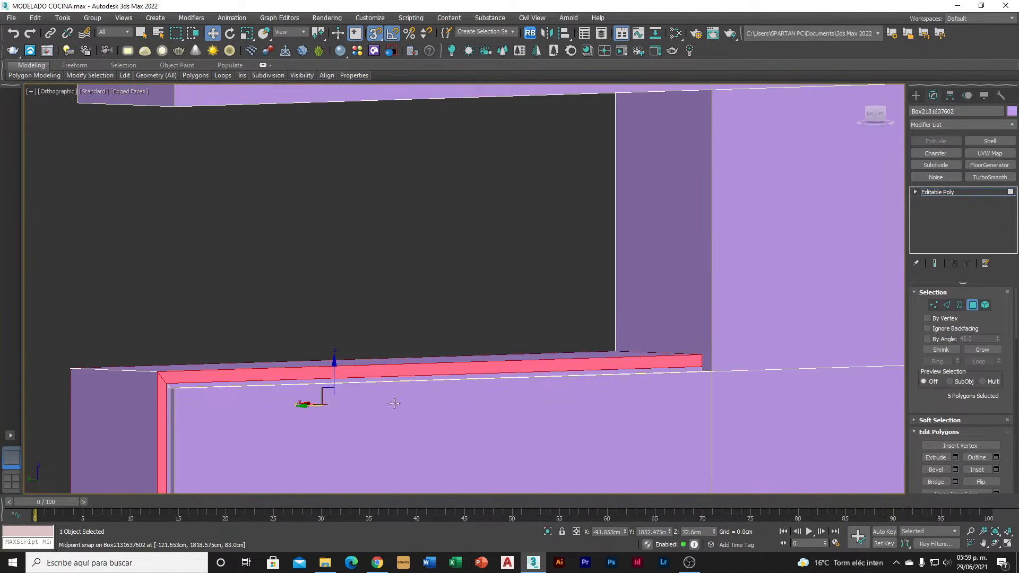
{"action": "middle_click_drag", "start_coordinate": [394, 403], "coordinate": [533, 232]}
{"action": "middle_click_drag", "start_coordinate": [404, 449], "coordinate": [399, 305]}
{"action": "middle_click_drag", "start_coordinate": [358, 277], "coordinate": [339, 217], "text": "alt"}
{"action": "scroll", "coordinate": [318, 207], "scroll_direction": "down", "scroll_amount": 3}
{"action": "left_click", "coordinate": [252, 160], "text": "ctrl"}
{"action": "middle_click_drag", "start_coordinate": [252, 160], "coordinate": [491, 182], "text": "alt"}
{"action": "scroll", "coordinate": [424, 165], "scroll_direction": "up", "scroll_amount": 5}
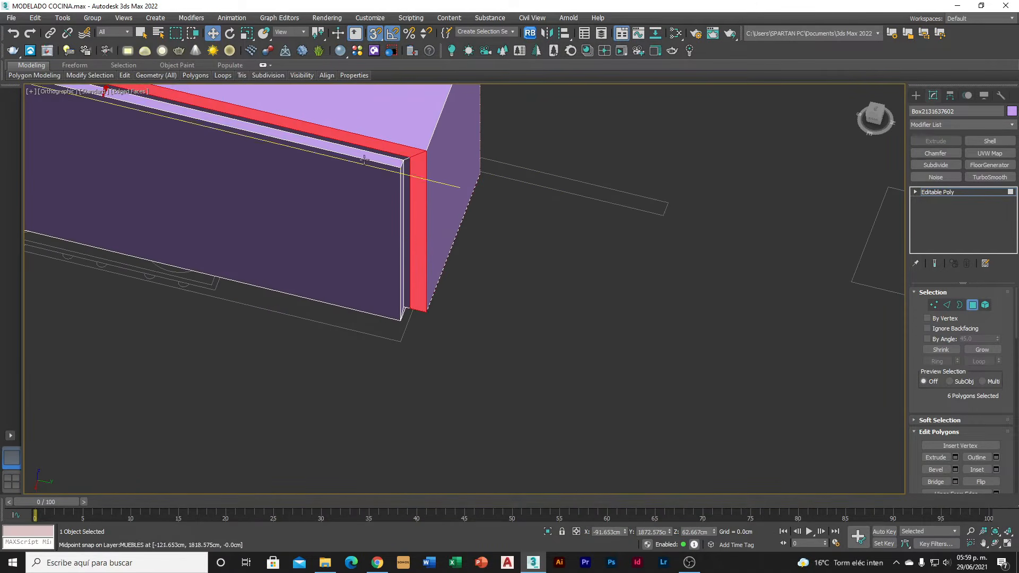
{"action": "middle_click_drag", "start_coordinate": [364, 159], "coordinate": [394, 207], "text": "alt"}
{"action": "left_click", "coordinate": [955, 458]}
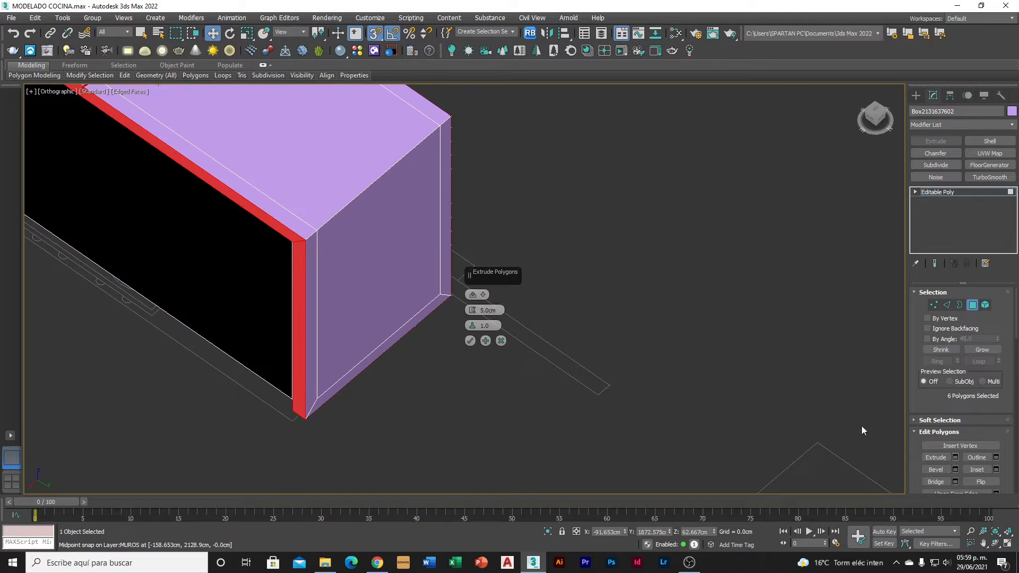
{"action": "double_click", "coordinate": [487, 310]}
{"action": "type", "text": "3"}
{"action": "key", "text": "Return"}
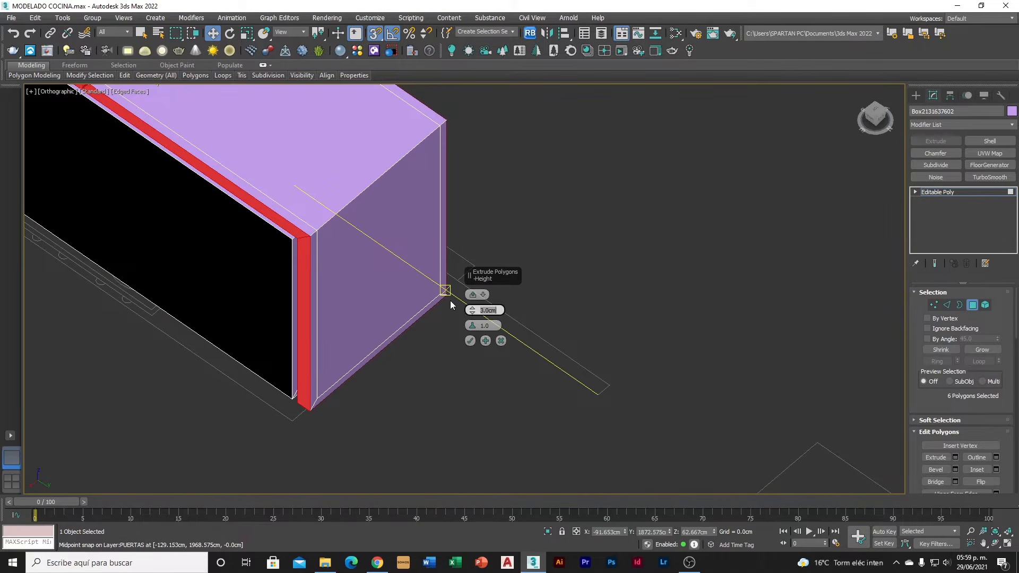
{"action": "left_click", "coordinate": [469, 341]}
{"action": "scroll", "coordinate": [634, 297], "scroll_direction": "down", "scroll_amount": 2}
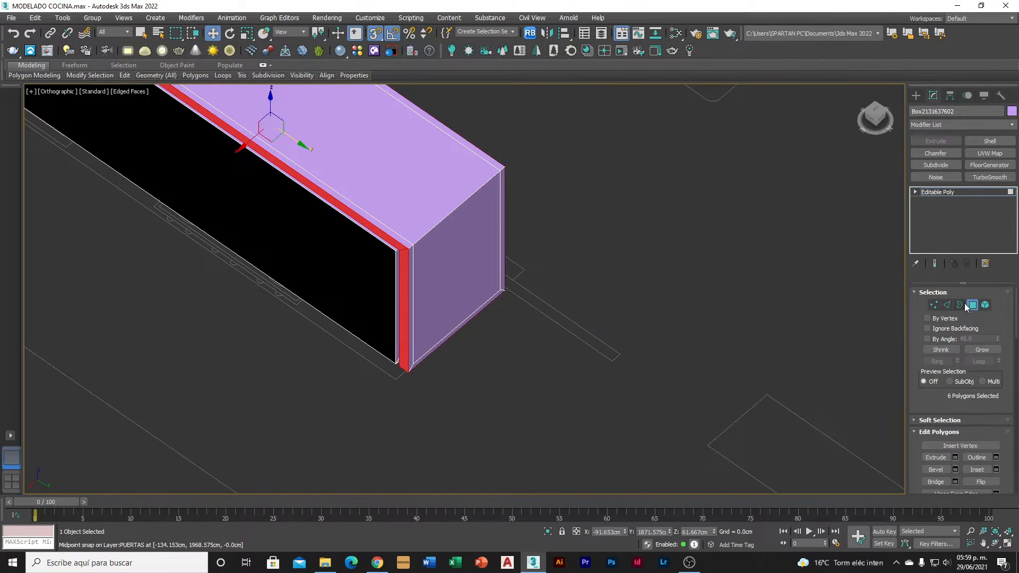
Remove the short diagonal corner edges and lower inset edge left by the inset on the countertop and its end panel
{"action": "left_click", "coordinate": [945, 308]}
{"action": "middle_click_drag", "start_coordinate": [300, 119], "coordinate": [466, 417]}
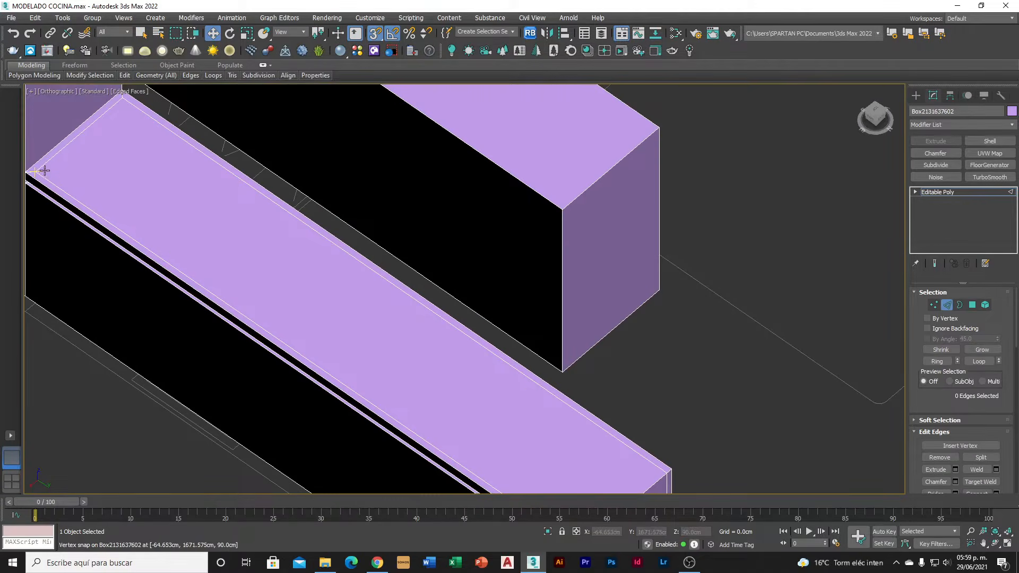
{"action": "scroll", "coordinate": [33, 169], "scroll_direction": "up", "scroll_amount": 2}
{"action": "middle_click_drag", "start_coordinate": [28, 172], "coordinate": [87, 172]}
{"action": "left_click", "coordinate": [77, 176]}
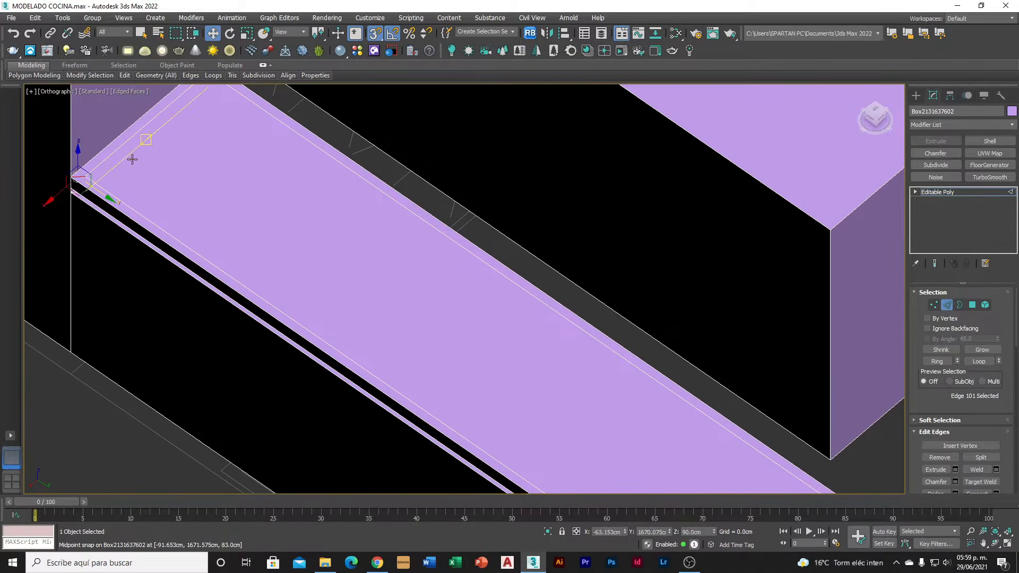
{"action": "middle_click_drag", "start_coordinate": [146, 136], "coordinate": [233, 266]}
{"action": "left_click", "coordinate": [266, 200]}
{"action": "left_click", "coordinate": [139, 303], "text": "ctrl"}
{"action": "scroll", "coordinate": [139, 303], "scroll_direction": "down", "scroll_amount": 3}
{"action": "middle_click_drag", "start_coordinate": [139, 303], "coordinate": [89, 176]}
{"action": "scroll", "coordinate": [96, 175], "scroll_direction": "up", "scroll_amount": 3}
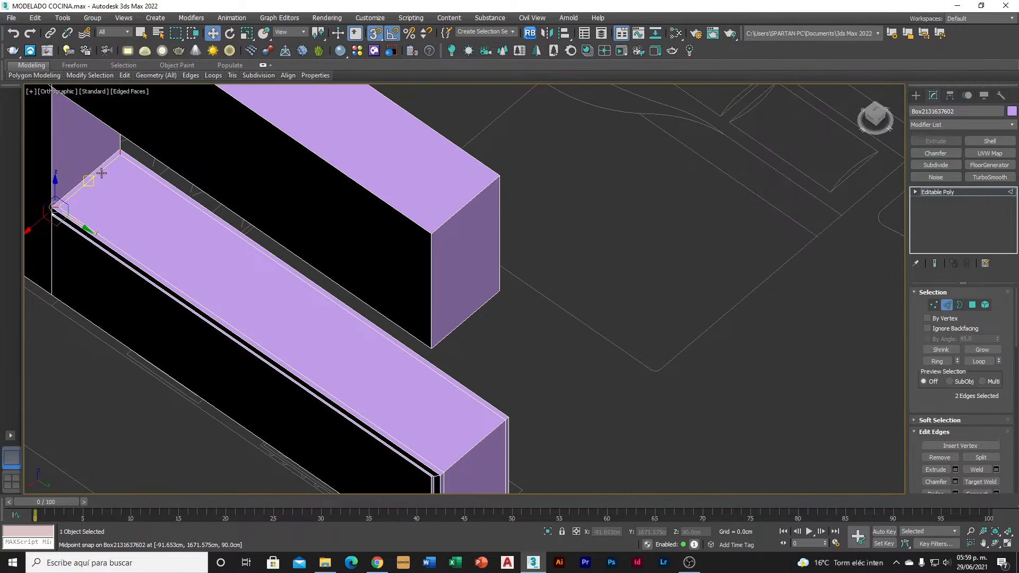
{"action": "middle_click_drag", "start_coordinate": [268, 329], "coordinate": [241, 270], "text": "alt"}
{"action": "scroll", "coordinate": [317, 413], "scroll_direction": "up", "scroll_amount": 5}
{"action": "left_click", "coordinate": [326, 368], "text": "ctrl"}
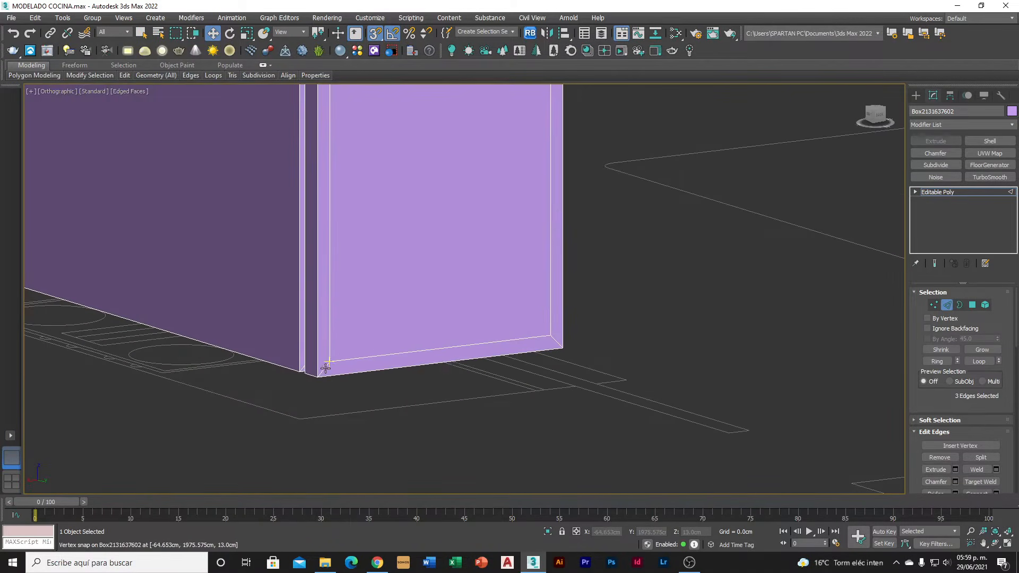
{"action": "left_click", "coordinate": [353, 371], "text": "ctrl"}
{"action": "left_click", "coordinate": [557, 342], "text": "ctrl"}
{"action": "left_click", "coordinate": [529, 340], "text": "ctrl"}
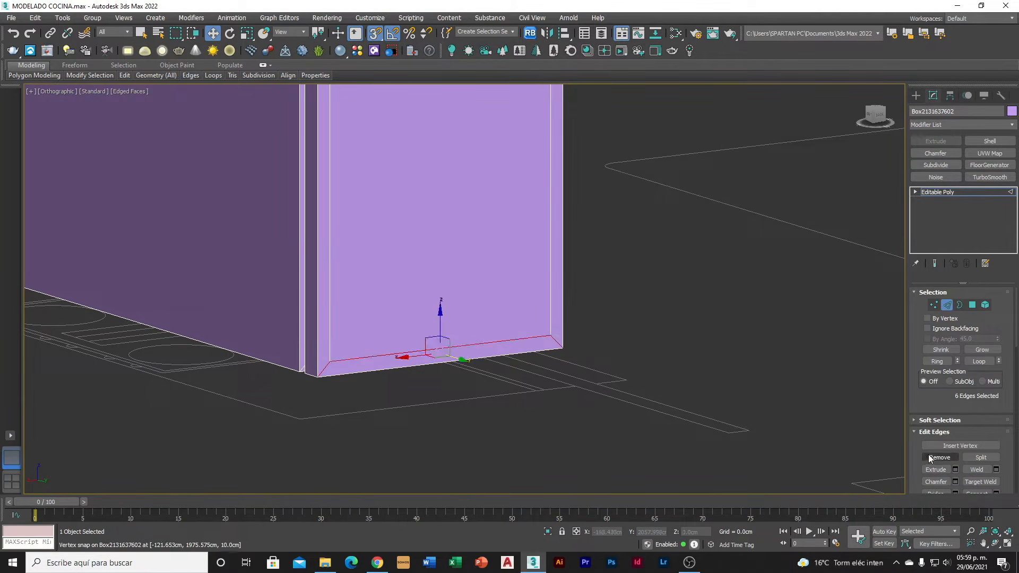
{"action": "left_click", "coordinate": [932, 458]}
Remove the remaining inset edge outline from the top surface of the countertop
{"action": "middle_click_drag", "start_coordinate": [416, 336], "coordinate": [325, 298], "text": "alt"}
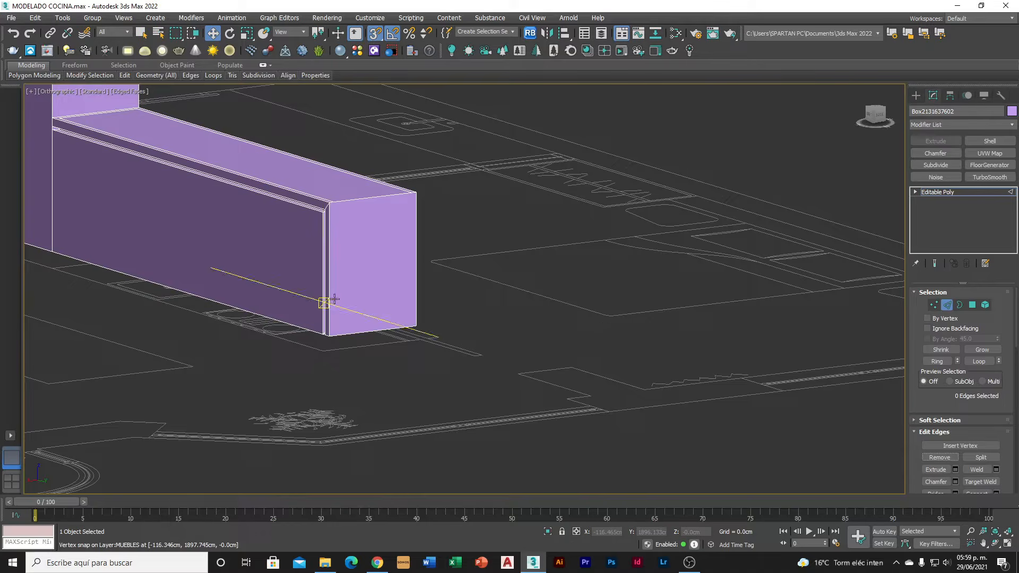
{"action": "scroll", "coordinate": [340, 297], "scroll_direction": "up", "scroll_amount": 3}
{"action": "middle_click_drag", "start_coordinate": [344, 169], "coordinate": [433, 322]}
{"action": "scroll", "coordinate": [207, 228], "scroll_direction": "up", "scroll_amount": 3}
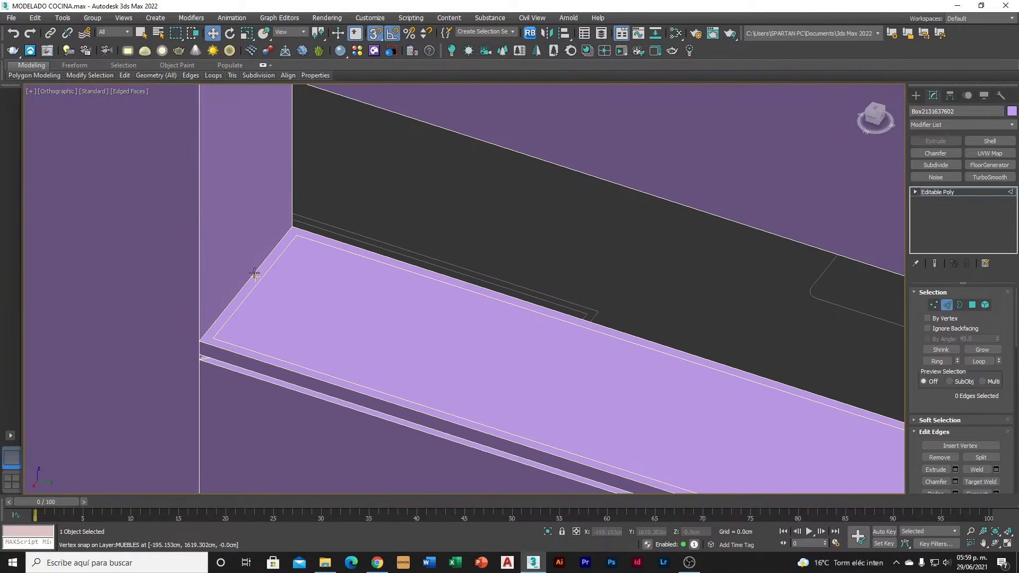
{"action": "left_click", "coordinate": [264, 272]}
{"action": "left_click", "coordinate": [937, 457]}
Examine the countertop's front rim, mitred corner and end panel from several angles
{"action": "scroll", "coordinate": [498, 353], "scroll_direction": "down", "scroll_amount": 7}
{"action": "scroll", "coordinate": [484, 360], "scroll_direction": "up", "scroll_amount": 2}
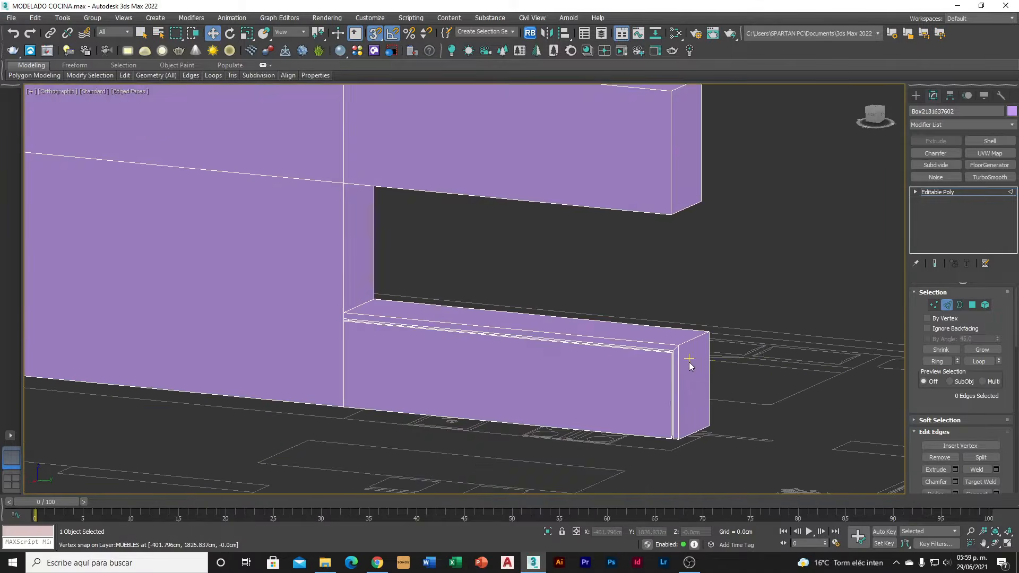
{"action": "scroll", "coordinate": [689, 364], "scroll_direction": "up", "scroll_amount": 2}
{"action": "middle_click_drag", "start_coordinate": [666, 366], "coordinate": [737, 379], "text": "alt"}
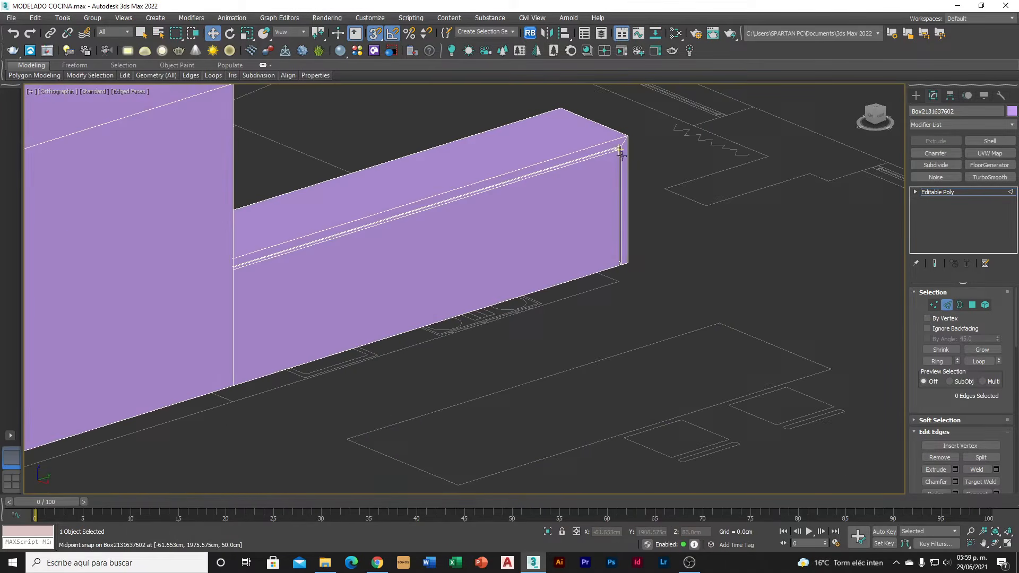
{"action": "scroll", "coordinate": [621, 156], "scroll_direction": "up", "scroll_amount": 4}
{"action": "scroll", "coordinate": [619, 166], "scroll_direction": "down", "scroll_amount": 4}
{"action": "middle_click_drag", "start_coordinate": [594, 251], "coordinate": [638, 255], "text": "alt"}
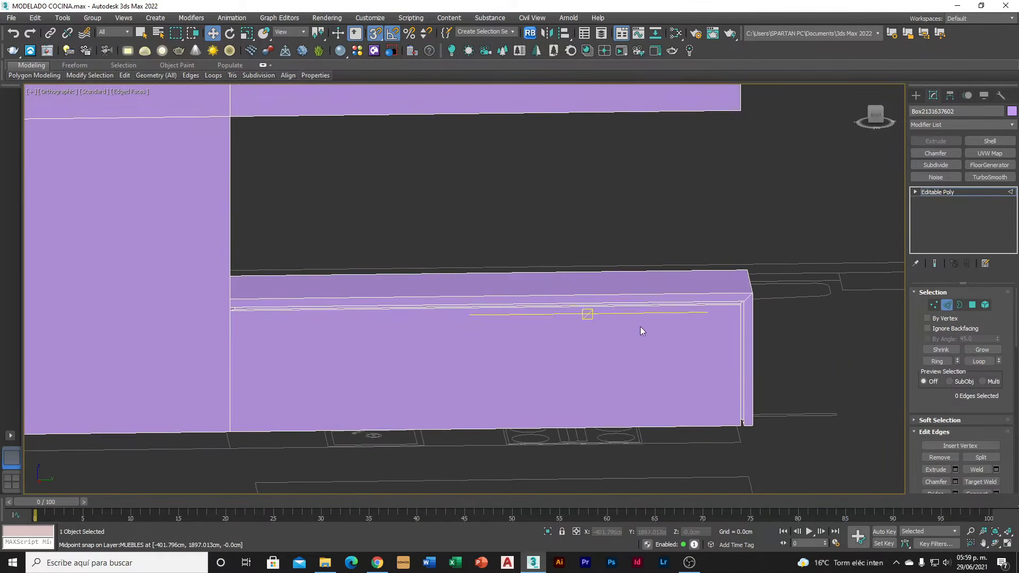
{"action": "middle_click_drag", "start_coordinate": [640, 327], "coordinate": [559, 220]}
{"action": "middle_click_drag", "start_coordinate": [619, 301], "coordinate": [559, 309], "text": "alt"}
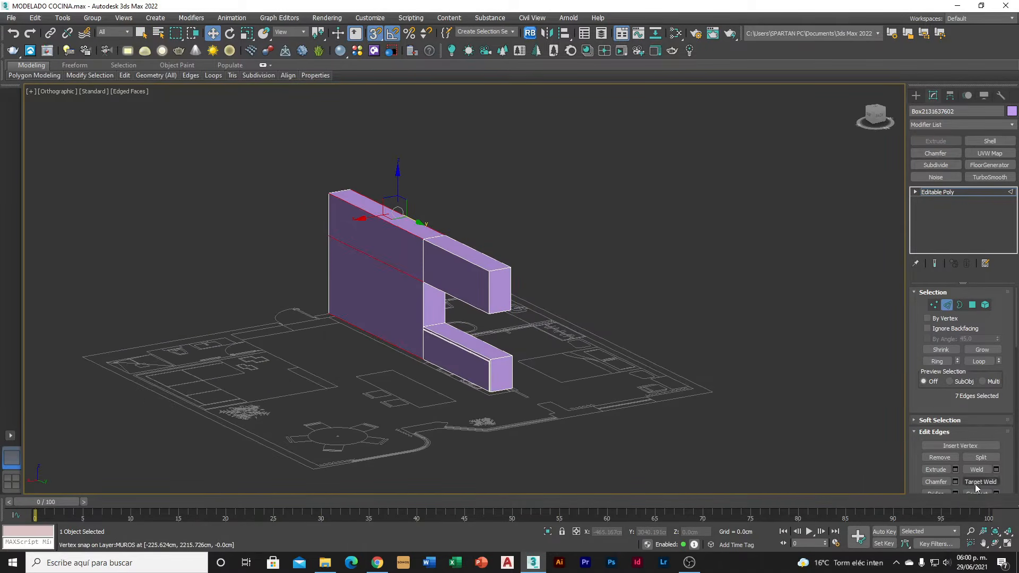
Connect the tall block's seven lengthwise edges with one vertical loop and snap it along Y to the floor-plan line near the outer end
{"action": "scroll", "coordinate": [976, 487], "scroll_direction": "down", "scroll_amount": 2}
{"action": "left_click", "coordinate": [995, 461]}
{"action": "left_click", "coordinate": [474, 341]}
{"action": "scroll", "coordinate": [398, 329], "scroll_direction": "up", "scroll_amount": 6}
{"action": "left_click_drag", "start_coordinate": [312, 322], "coordinate": [235, 355]}
{"action": "scroll", "coordinate": [236, 368], "scroll_direction": "up", "scroll_amount": 4}
{"action": "scroll", "coordinate": [271, 362], "scroll_direction": "down", "scroll_amount": 5}
{"action": "middle_click_drag", "start_coordinate": [345, 362], "coordinate": [317, 357], "text": "alt"}
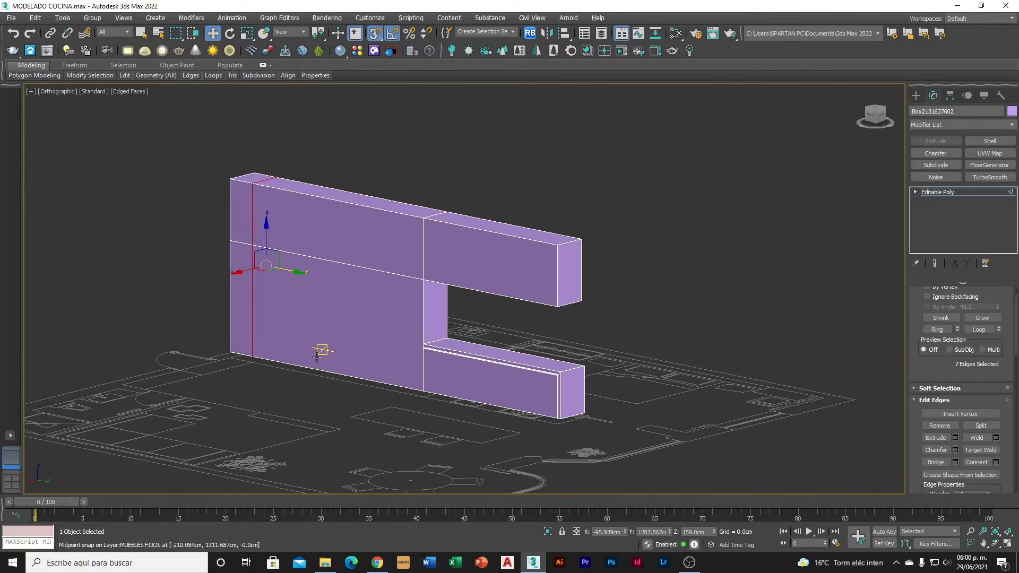
Inset the three underside polygons of the tall block and low counter together by 10 cm
{"action": "key", "text": "4"}
{"action": "scroll", "coordinate": [431, 340], "scroll_direction": "down", "scroll_amount": 3}
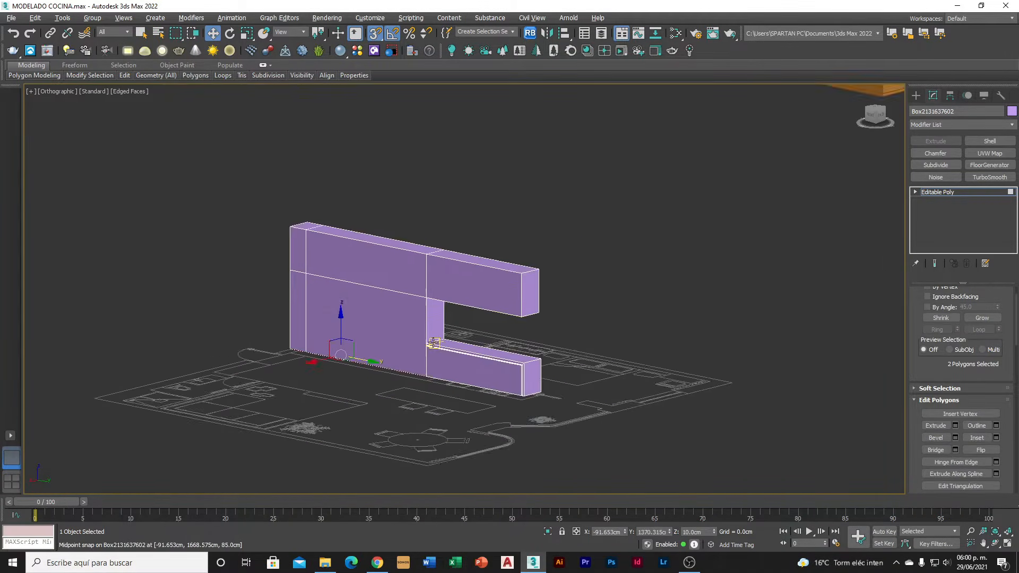
{"action": "middle_click_drag", "start_coordinate": [431, 339], "coordinate": [363, 292], "text": "alt"}
{"action": "left_click", "coordinate": [409, 228], "text": "ctrl"}
{"action": "middle_click_drag", "start_coordinate": [409, 228], "coordinate": [384, 295], "text": "alt"}
{"action": "left_click", "coordinate": [996, 438]}
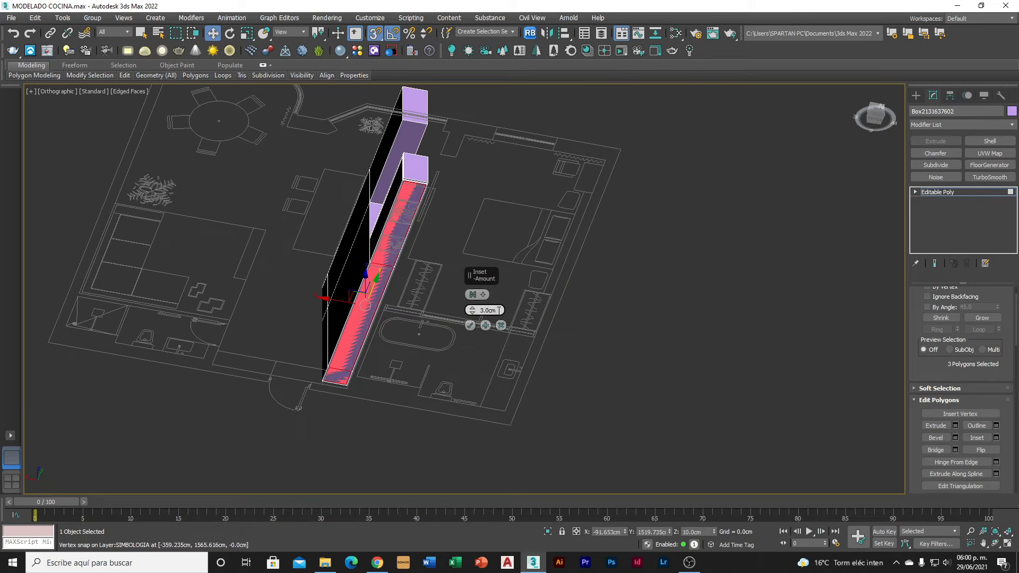
{"action": "type", "text": "10"}
{"action": "key", "text": "Return"}
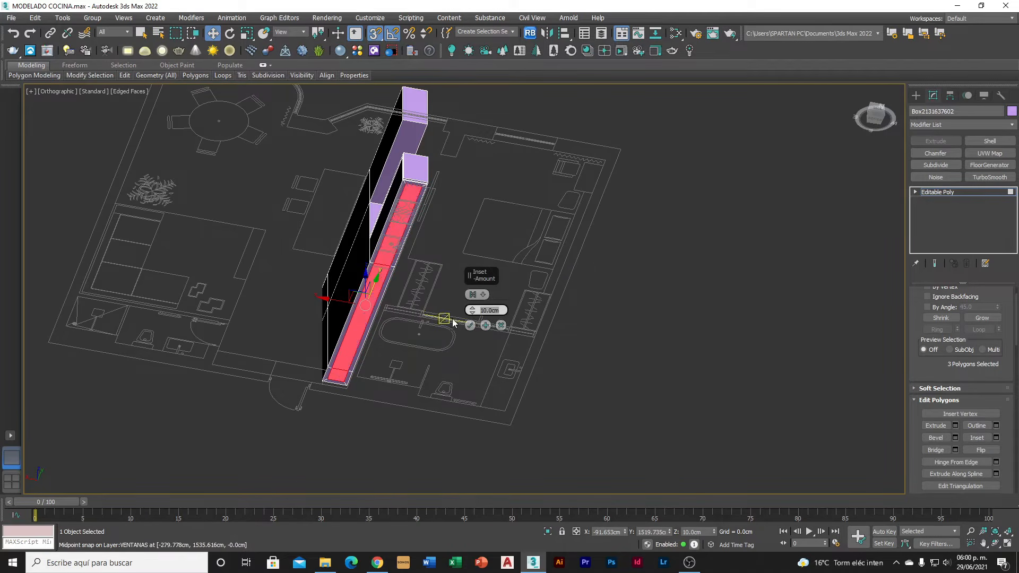
{"action": "left_click", "coordinate": [470, 326]}
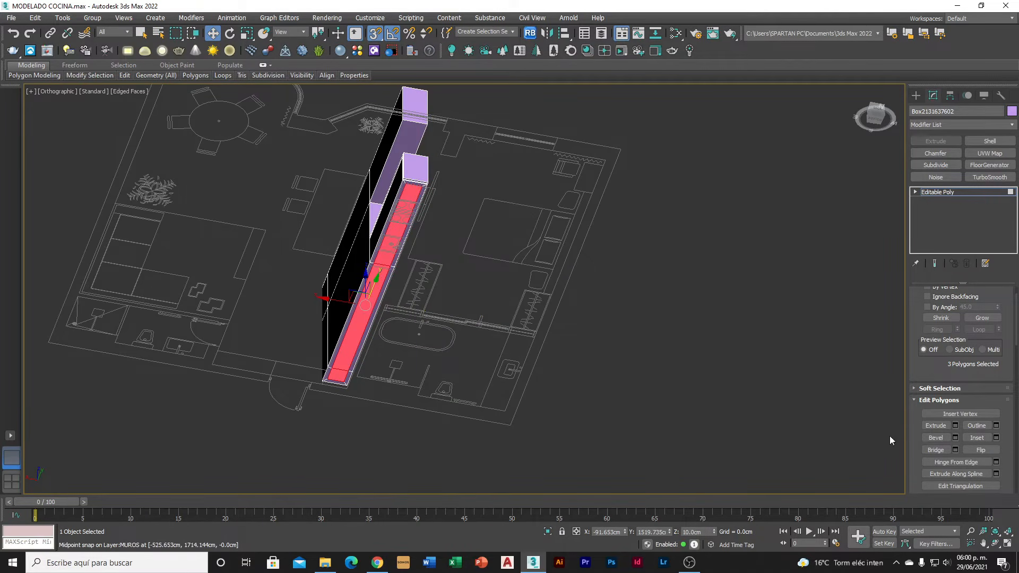
Extrude the three inset underside polygons 10 cm to form the plinth
{"action": "left_click", "coordinate": [956, 425]}
{"action": "type", "text": "10"}
{"action": "key", "text": "Return"}
{"action": "middle_click_drag", "start_coordinate": [441, 309], "coordinate": [431, 285], "text": "alt"}
{"action": "scroll", "coordinate": [337, 315], "scroll_direction": "up", "scroll_amount": 6}
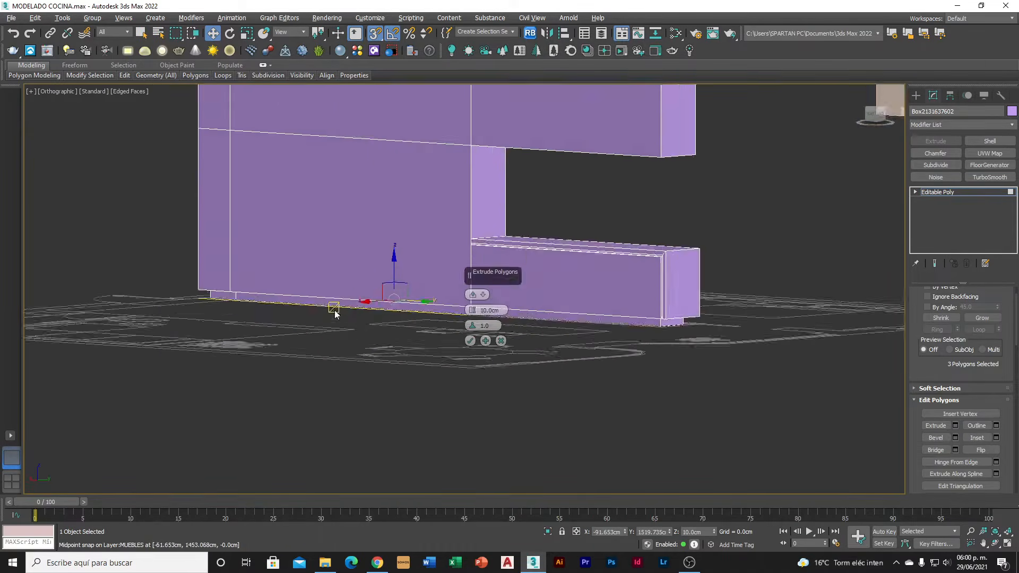
{"action": "middle_click_drag", "start_coordinate": [155, 308], "coordinate": [219, 327], "text": "alt"}
{"action": "middle_click_drag", "start_coordinate": [511, 376], "coordinate": [423, 371], "text": "alt"}
{"action": "left_click", "coordinate": [470, 341]}
Add the plinth's three rear polygons and both of its end polygons to the selection
{"action": "scroll", "coordinate": [112, 330], "scroll_direction": "up", "scroll_amount": 2}
{"action": "left_click", "coordinate": [112, 334], "text": "ctrl"}
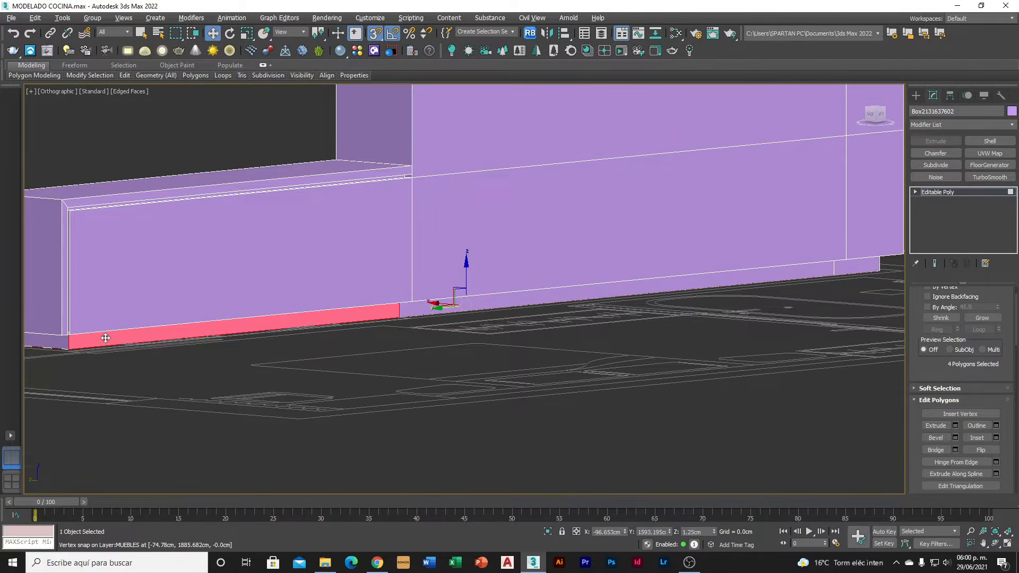
{"action": "left_click", "coordinate": [462, 308], "text": "ctrl"}
{"action": "scroll", "coordinate": [670, 303], "scroll_direction": "down", "scroll_amount": 4}
{"action": "scroll", "coordinate": [670, 303], "scroll_direction": "up", "scroll_amount": 8}
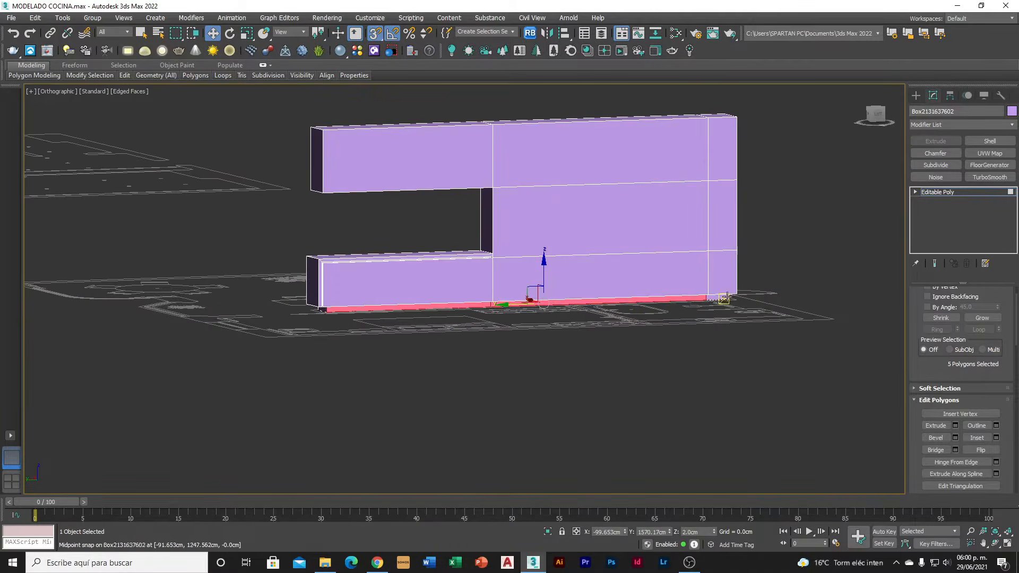
{"action": "left_click", "coordinate": [677, 297], "text": "ctrl"}
{"action": "scroll", "coordinate": [667, 299], "scroll_direction": "down", "scroll_amount": 2}
{"action": "middle_click_drag", "start_coordinate": [667, 299], "coordinate": [538, 375], "text": "alt"}
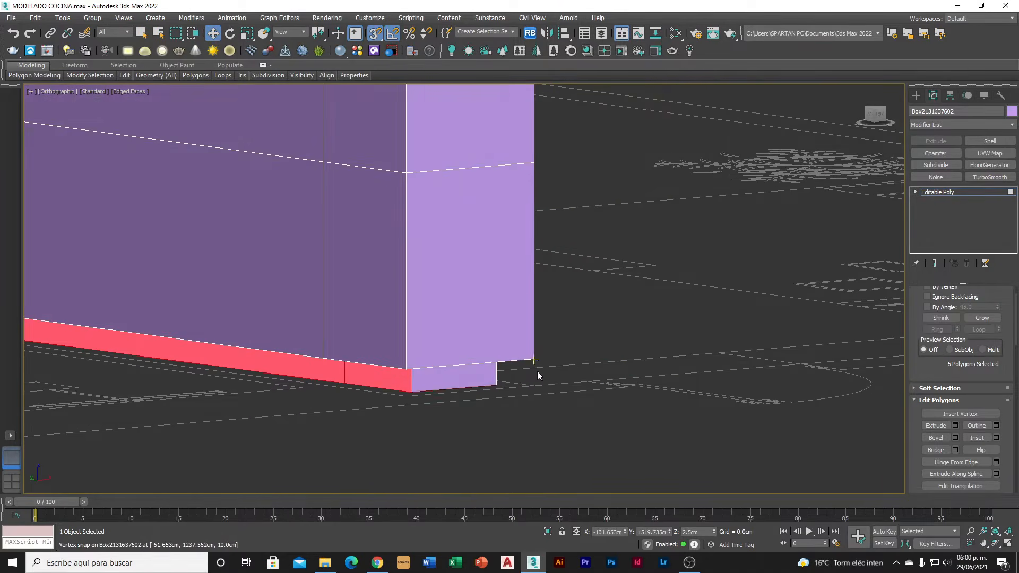
{"action": "left_click", "coordinate": [449, 381], "text": "ctrl"}
{"action": "scroll", "coordinate": [448, 381], "scroll_direction": "down", "scroll_amount": 3}
{"action": "middle_click_drag", "start_coordinate": [448, 381], "coordinate": [251, 381], "text": "alt"}
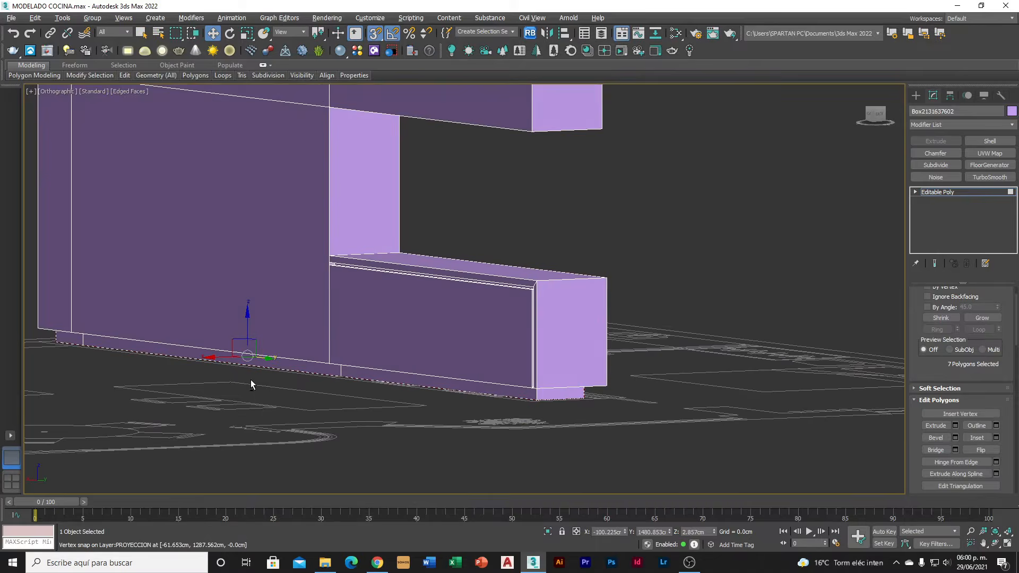
{"action": "scroll", "coordinate": [557, 399], "scroll_direction": "up", "scroll_amount": 3}
{"action": "left_click", "coordinate": [553, 392], "text": "ctrl"}
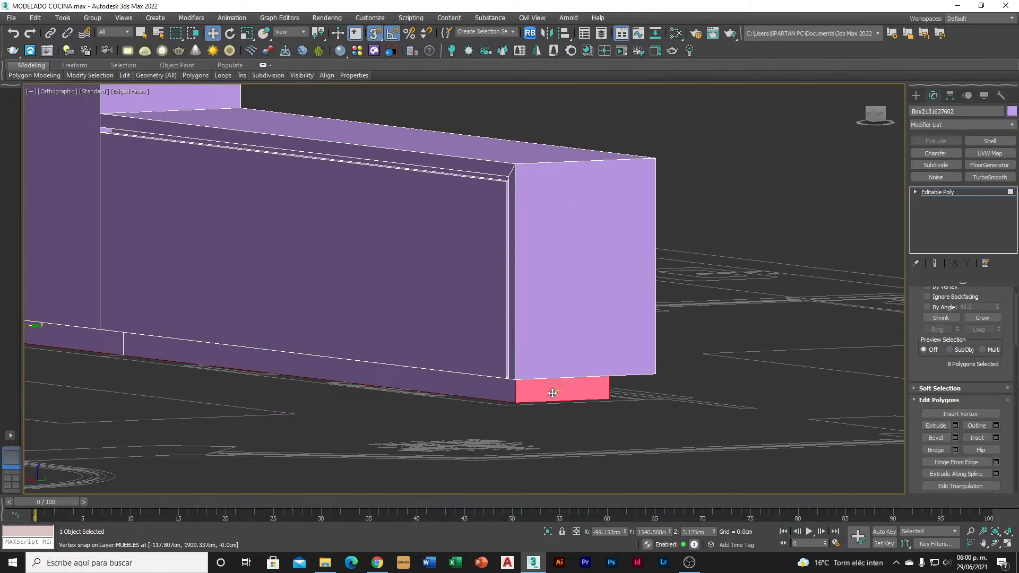
{"action": "left_click", "coordinate": [955, 425]}
{"action": "left_click", "coordinate": [483, 295]}
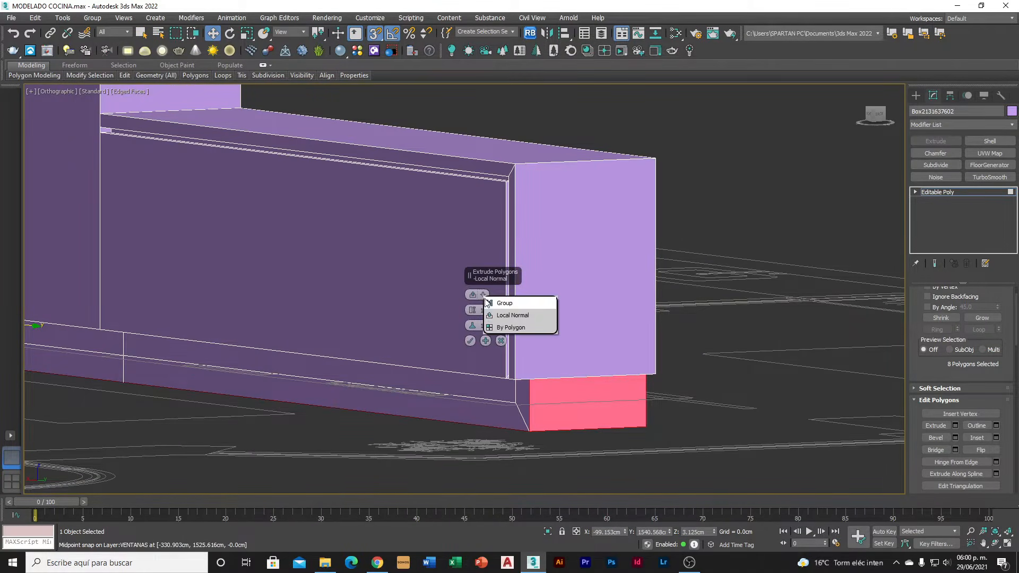
{"action": "left_click", "coordinate": [507, 320]}
{"action": "scroll", "coordinate": [503, 352], "scroll_direction": "down", "scroll_amount": 2}
{"action": "middle_click_drag", "start_coordinate": [503, 355], "coordinate": [497, 276], "text": "alt"}
{"action": "left_click", "coordinate": [501, 342]}
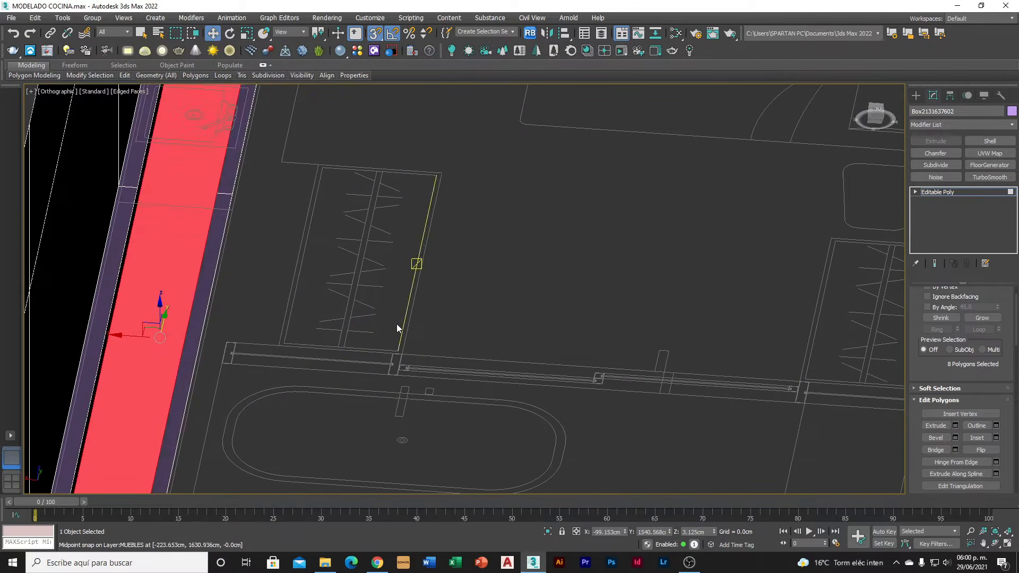
Deselect the three underside polygons and extrude the plinth's rear and end polygons 10 cm by Local Normal
{"action": "scroll", "coordinate": [393, 323], "scroll_direction": "down", "scroll_amount": 3}
{"action": "middle_click_drag", "start_coordinate": [394, 323], "coordinate": [396, 339], "text": "alt"}
{"action": "left_click", "coordinate": [258, 351], "text": "alt"}
{"action": "left_click", "coordinate": [244, 434], "text": "alt"}
{"action": "left_click", "coordinate": [300, 261], "text": "alt"}
{"action": "middle_click_drag", "start_coordinate": [375, 277], "coordinate": [469, 330], "text": "alt"}
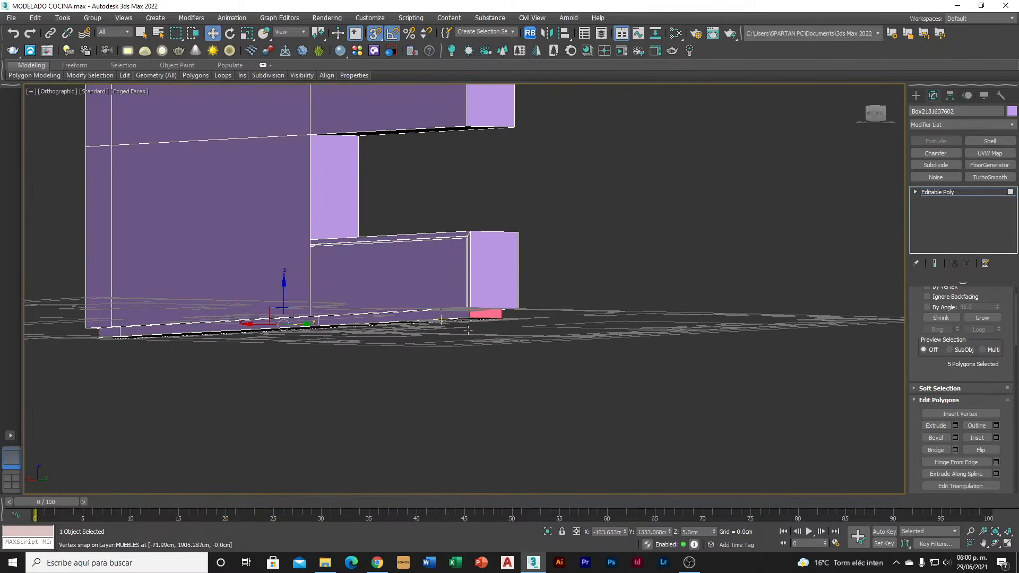
{"action": "left_click", "coordinate": [955, 426]}
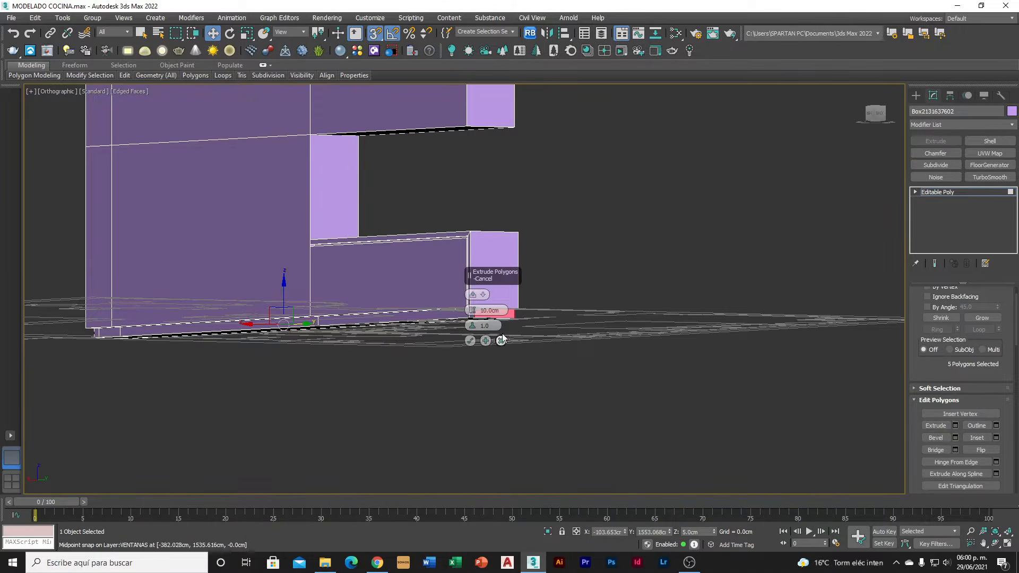
{"action": "left_click", "coordinate": [470, 341]}
Move the bottom polygon of the countertop's end panel down to floor level at Z 0 using snap
{"action": "middle_click_drag", "start_coordinate": [489, 337], "coordinate": [395, 383], "text": "alt"}
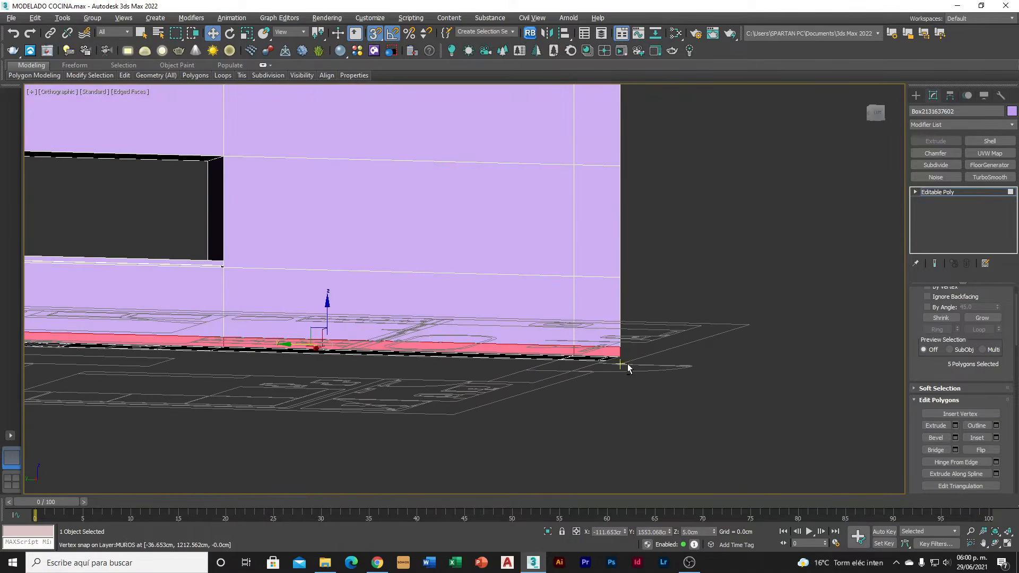
{"action": "middle_click_drag", "start_coordinate": [628, 368], "coordinate": [625, 377], "text": "alt"}
{"action": "scroll", "coordinate": [628, 345], "scroll_direction": "up", "scroll_amount": 6}
{"action": "scroll", "coordinate": [628, 345], "scroll_direction": "down", "scroll_amount": 8}
{"action": "middle_click_drag", "start_coordinate": [448, 335], "coordinate": [648, 366], "text": "alt"}
{"action": "scroll", "coordinate": [669, 396], "scroll_direction": "up", "scroll_amount": 3}
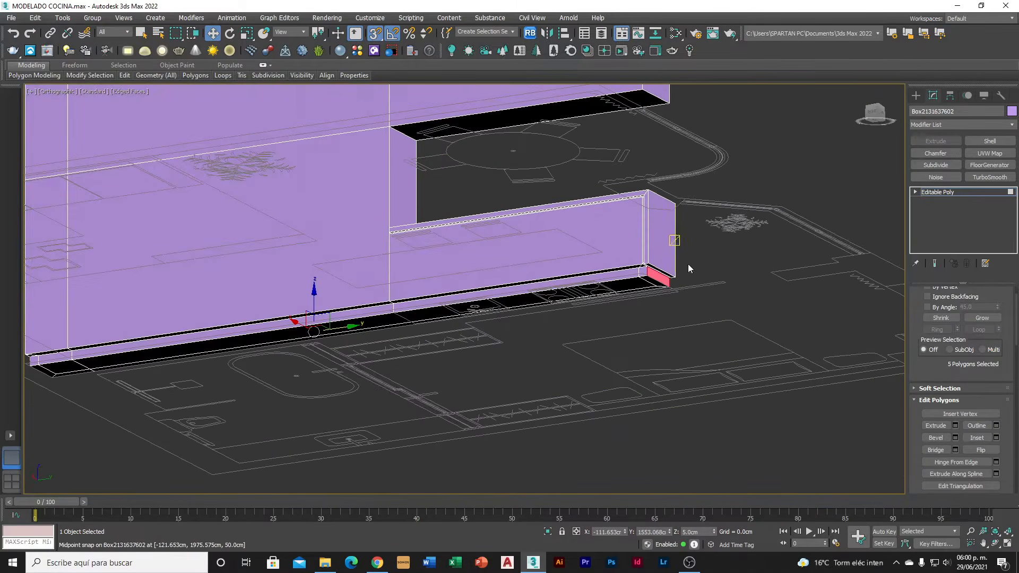
{"action": "scroll", "coordinate": [685, 267], "scroll_direction": "up", "scroll_amount": 5}
{"action": "middle_click_drag", "start_coordinate": [648, 289], "coordinate": [658, 239], "text": "alt"}
{"action": "left_click", "coordinate": [657, 213]}
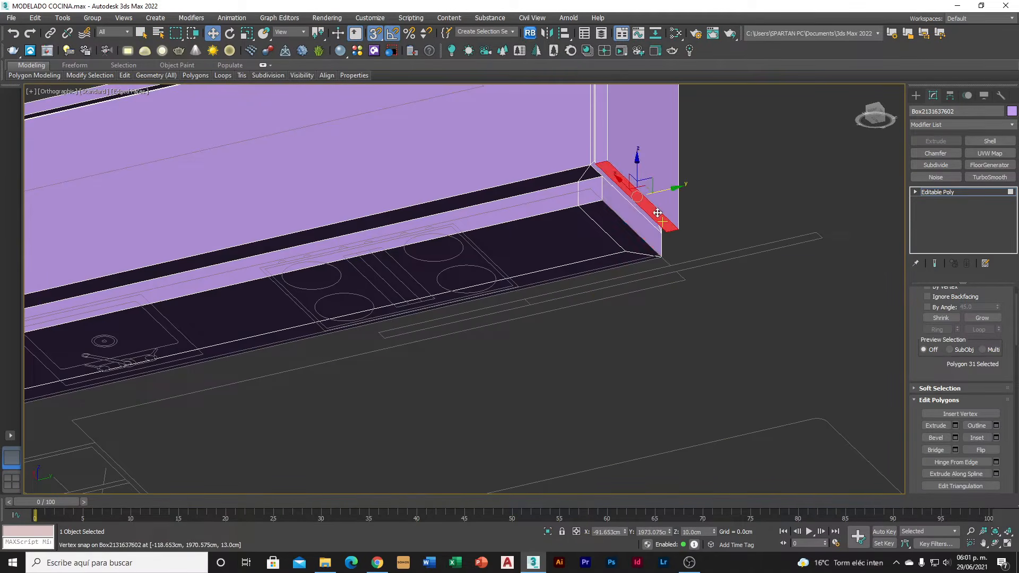
{"action": "scroll", "coordinate": [637, 205], "scroll_direction": "up", "scroll_amount": 4}
{"action": "left_click_drag", "start_coordinate": [589, 213], "coordinate": [552, 225]}
Extrude the two front plinth polygons beneath the narrow outer section of the tall block 10 cm
{"action": "scroll", "coordinate": [552, 225], "scroll_direction": "down", "scroll_amount": 5}
{"action": "middle_click_drag", "start_coordinate": [551, 225], "coordinate": [473, 281], "text": "alt"}
{"action": "scroll", "coordinate": [472, 282], "scroll_direction": "down", "scroll_amount": 5}
{"action": "scroll", "coordinate": [334, 319], "scroll_direction": "up", "scroll_amount": 5}
{"action": "scroll", "coordinate": [378, 302], "scroll_direction": "down", "scroll_amount": 5}
{"action": "middle_click_drag", "start_coordinate": [414, 297], "coordinate": [398, 300], "text": "alt"}
{"action": "scroll", "coordinate": [410, 307], "scroll_direction": "up", "scroll_amount": 8}
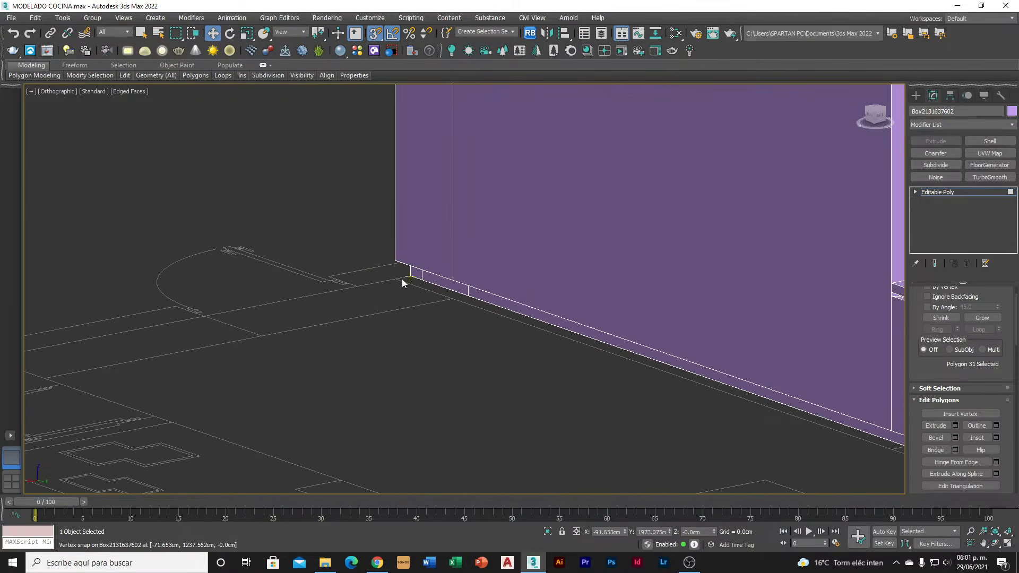
{"action": "scroll", "coordinate": [256, 363], "scroll_direction": "up", "scroll_amount": 3}
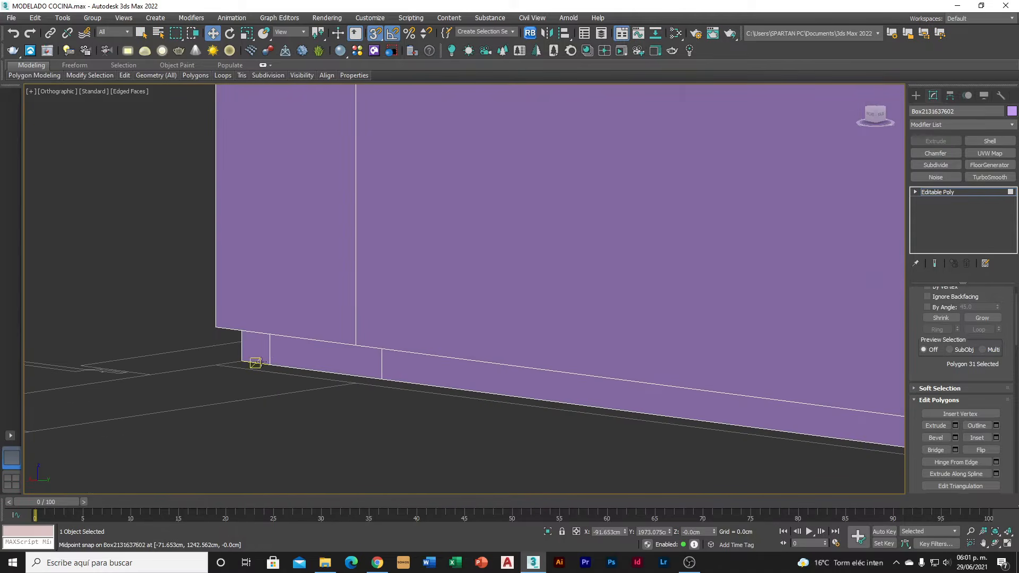
{"action": "left_click", "coordinate": [260, 356], "text": "ctrl"}
{"action": "left_click", "coordinate": [350, 372], "text": "ctrl"}
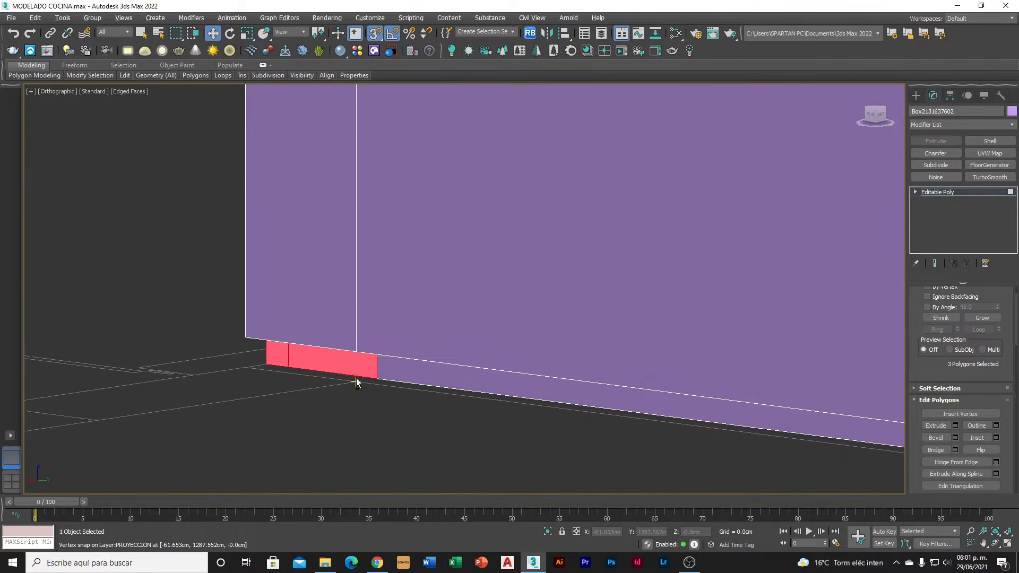
{"action": "middle_click_drag", "start_coordinate": [355, 380], "coordinate": [402, 361], "text": "alt"}
{"action": "scroll", "coordinate": [402, 361], "scroll_direction": "down", "scroll_amount": 5}
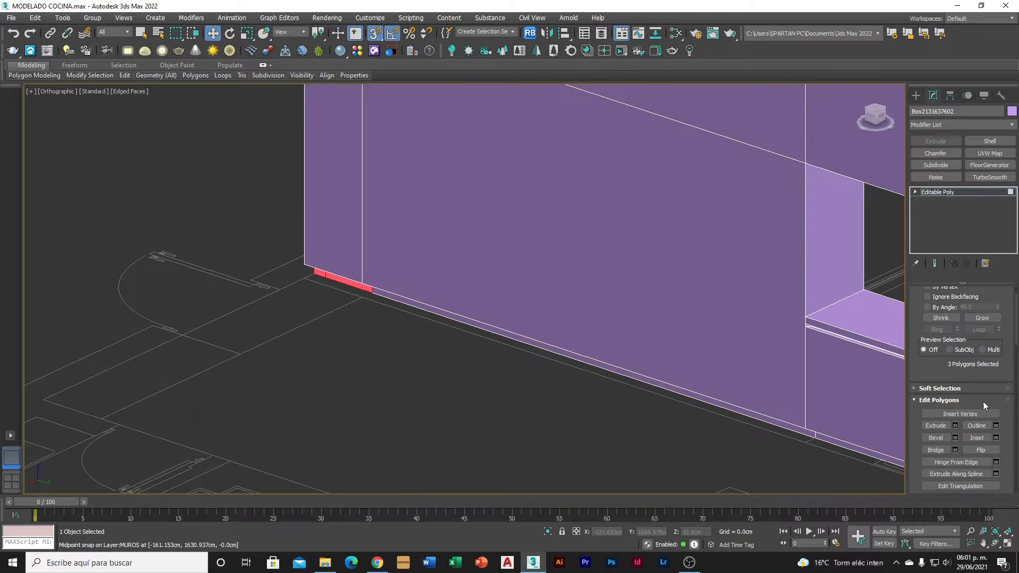
{"action": "left_click", "coordinate": [955, 425]}
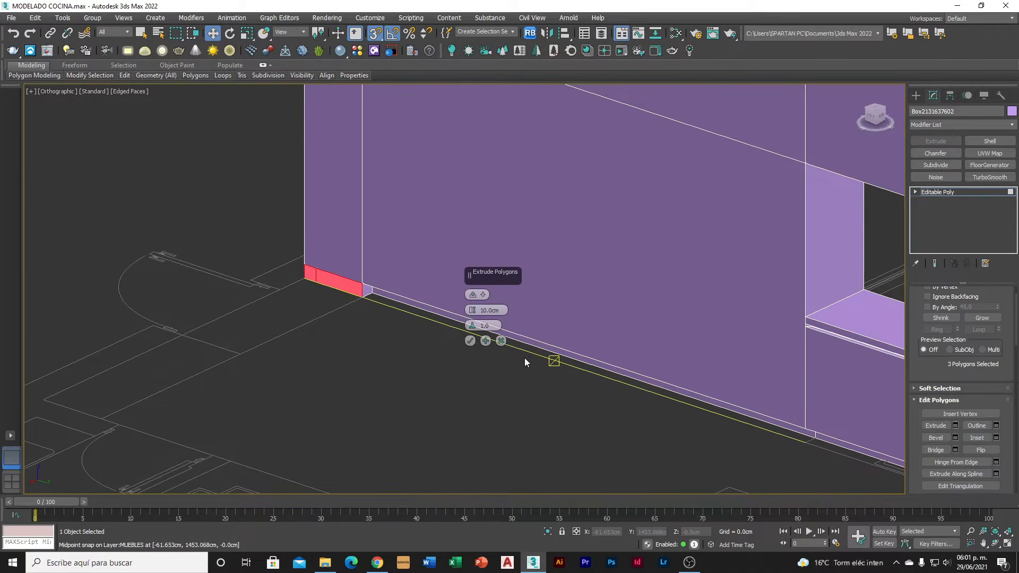
{"action": "left_click", "coordinate": [471, 339]}
{"action": "scroll", "coordinate": [436, 352], "scroll_direction": "up", "scroll_amount": 4}
{"action": "scroll", "coordinate": [436, 352], "scroll_direction": "down", "scroll_amount": 5}
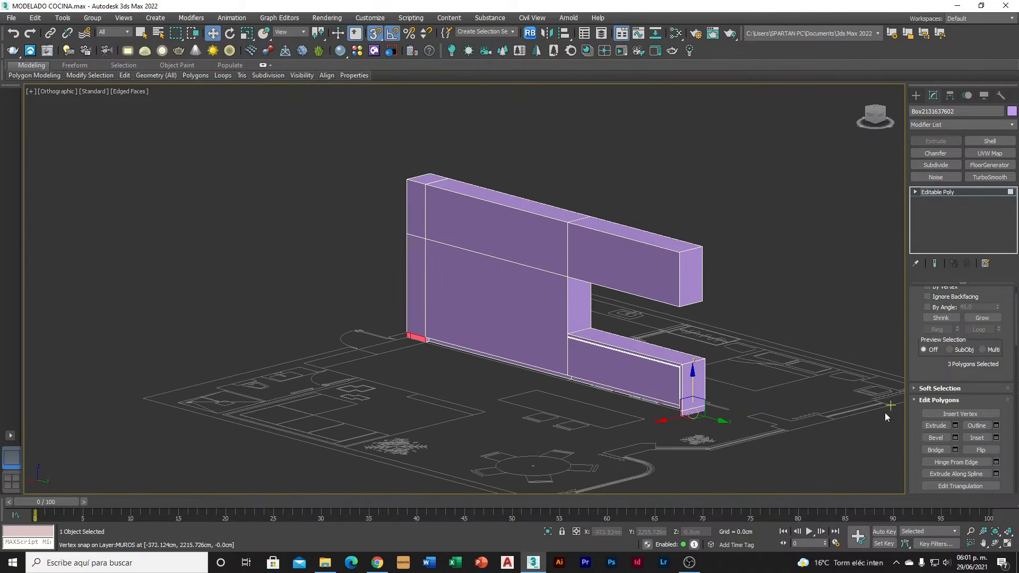
{"action": "key", "text": "4"}
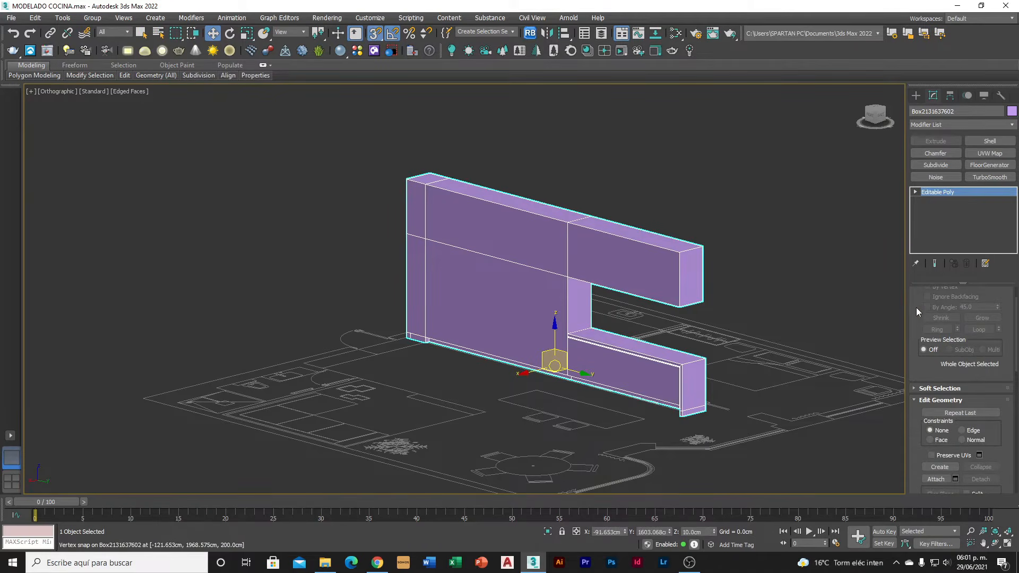
{"action": "key", "text": "2"}
{"action": "scroll", "coordinate": [526, 267], "scroll_direction": "up", "scroll_amount": 3}
{"action": "left_click", "coordinate": [538, 270], "text": "ctrl"}
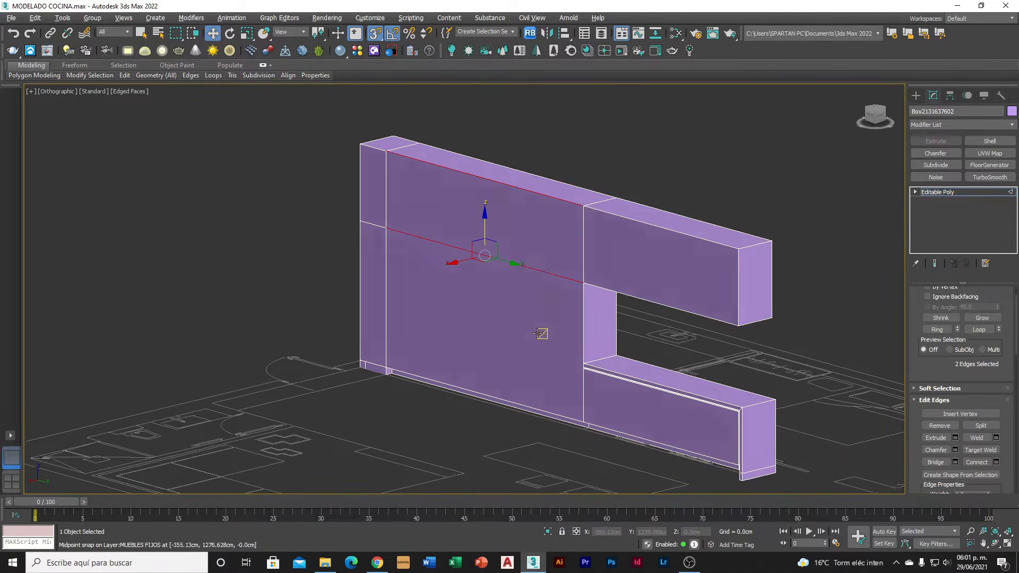
{"action": "middle_click_drag", "start_coordinate": [540, 333], "coordinate": [528, 334], "text": "alt"}
{"action": "key", "text": "2"}
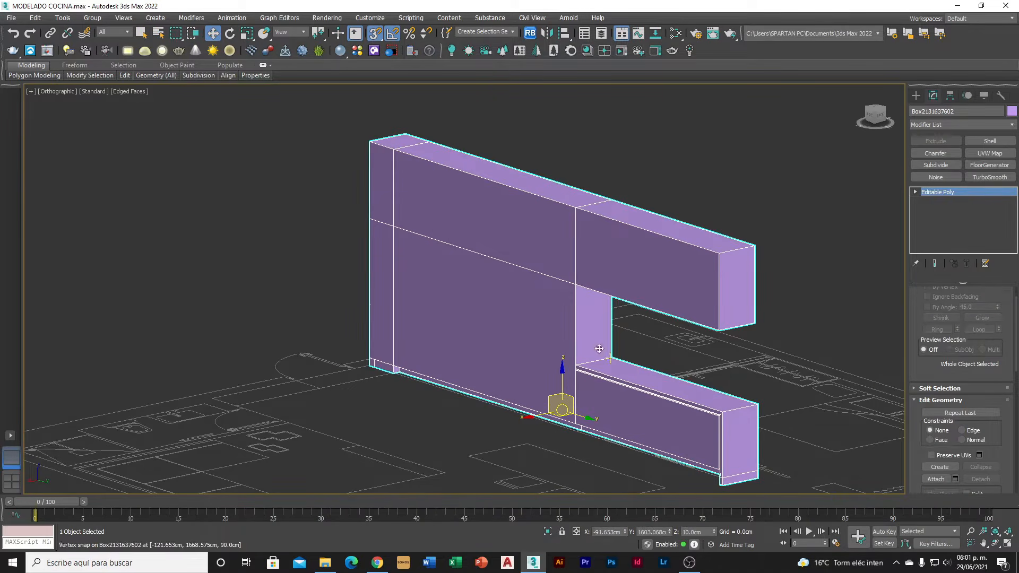
{"action": "scroll", "coordinate": [585, 348], "scroll_direction": "down", "scroll_amount": 2}
{"action": "middle_click_drag", "start_coordinate": [546, 408], "coordinate": [477, 311], "text": "alt"}
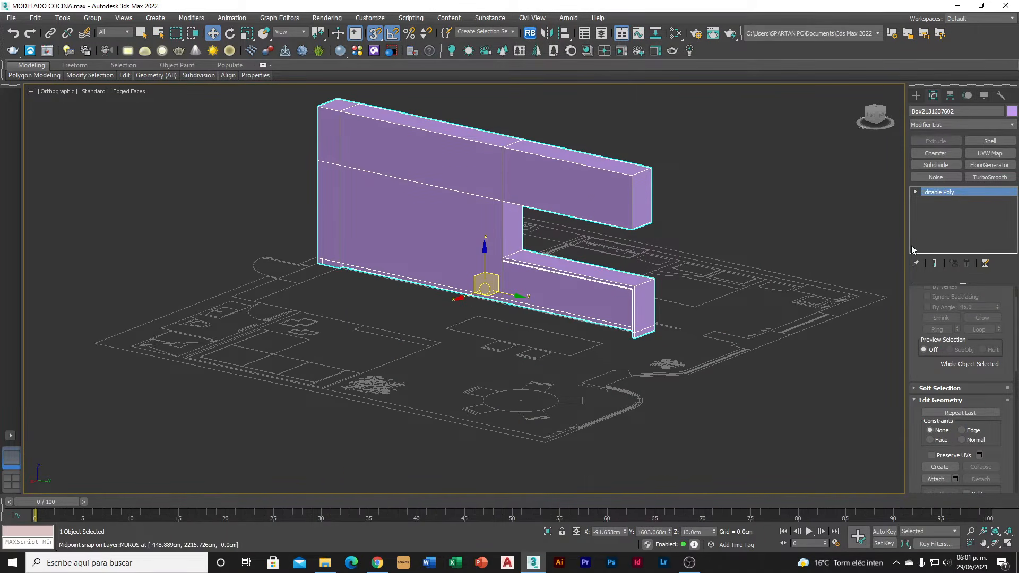
Create a standard box beside the kitchen unit and set its length, width and height to 60 cm each
{"action": "left_click", "coordinate": [916, 95]}
{"action": "left_click", "coordinate": [943, 167]}
{"action": "mouse_move", "coordinate": [761, 288]}
{"action": "left_mouse_down"}
{"action": "mouse_move", "coordinate": [758, 350]}
{"action": "mouse_move", "coordinate": [771, 343]}
{"action": "left_mouse_up"}
{"action": "left_click", "coordinate": [772, 287]}
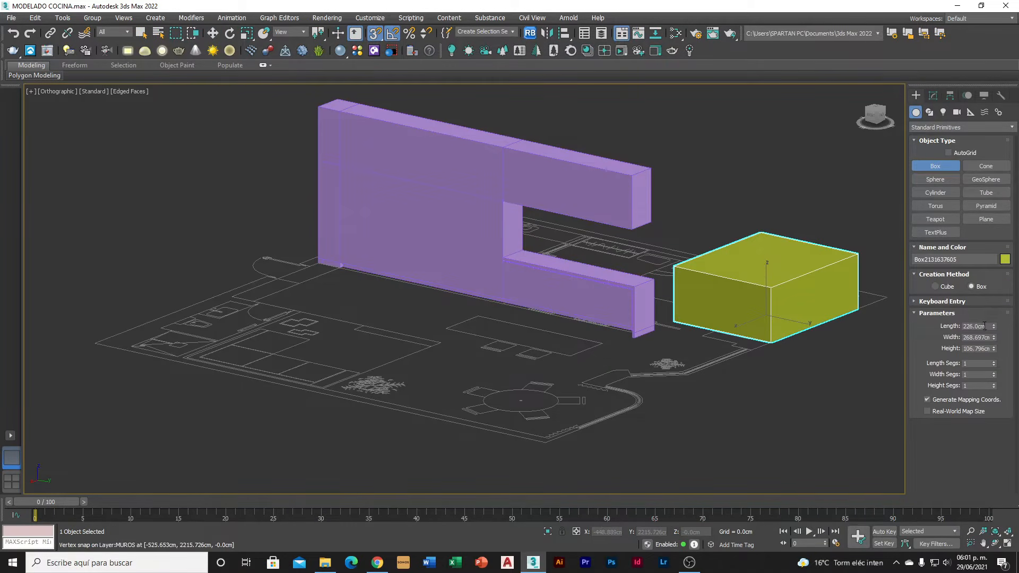
{"action": "type", "text": "60"}
{"action": "key", "text": "Tab"}
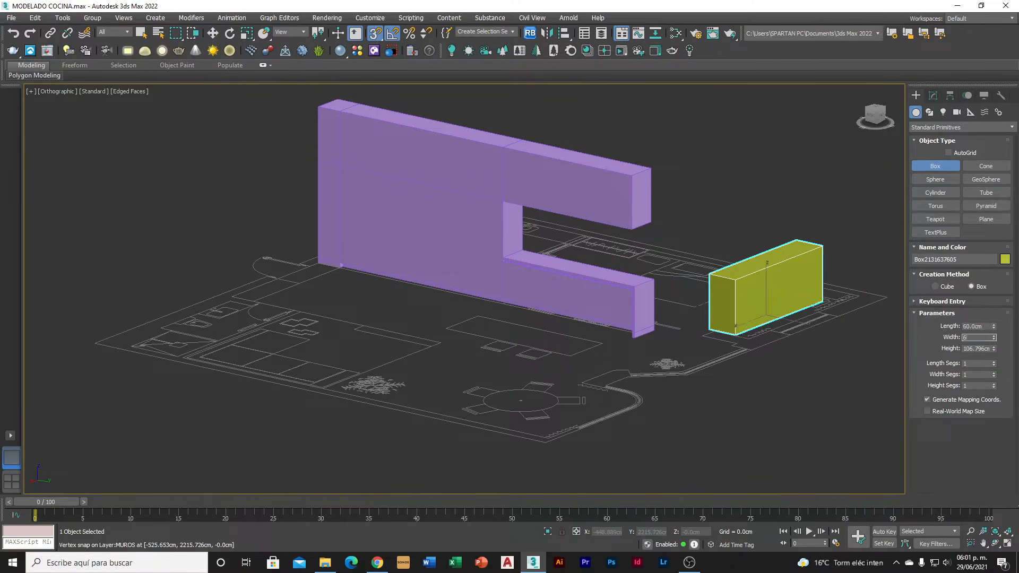
{"action": "type", "text": "60"}
{"action": "key", "text": "Tab"}
{"action": "type", "text": "60"}
{"action": "key", "text": "Tab"}
{"action": "middle_click_drag", "start_coordinate": [661, 313], "coordinate": [656, 320], "text": "alt"}
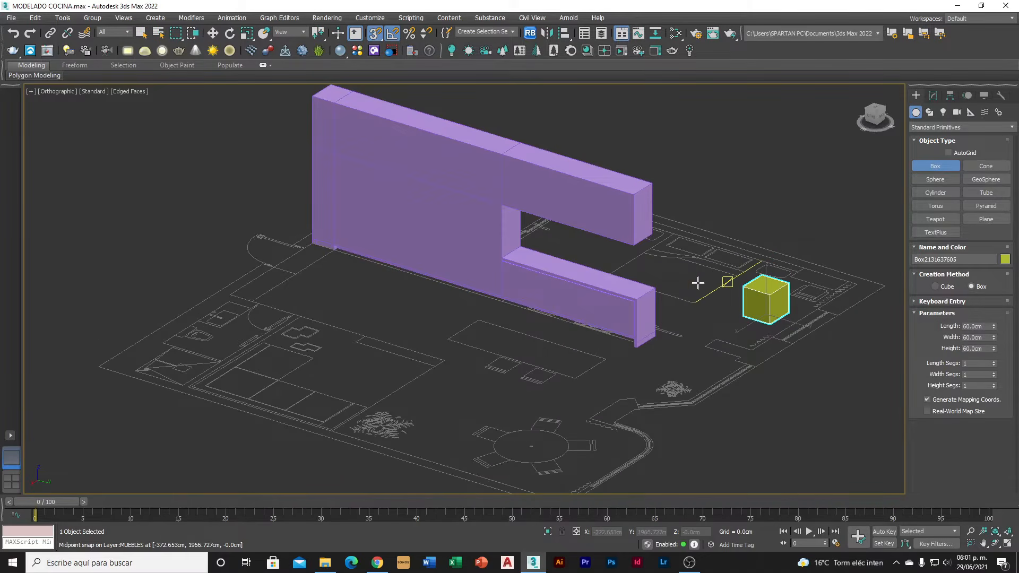
Move the 60 cm box with vertex snap into the tall block's inner front corner at countertop level
{"action": "key", "text": "w"}
{"action": "scroll", "coordinate": [764, 317], "scroll_direction": "up", "scroll_amount": 2}
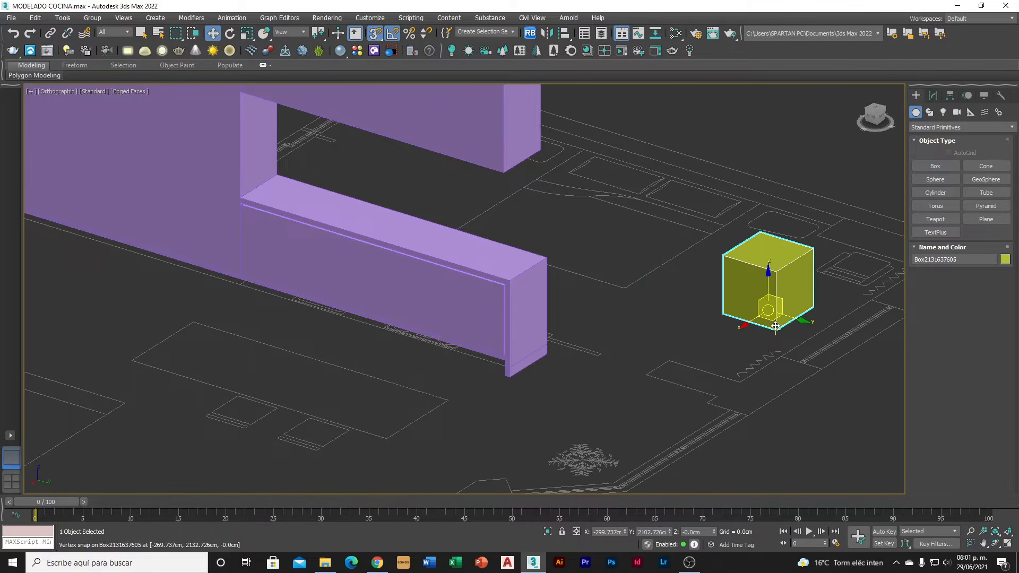
{"action": "left_click_drag", "start_coordinate": [777, 328], "coordinate": [232, 215]}
{"action": "scroll", "coordinate": [232, 214], "scroll_direction": "up", "scroll_amount": 3}
{"action": "scroll", "coordinate": [241, 190], "scroll_direction": "down", "scroll_amount": 8}
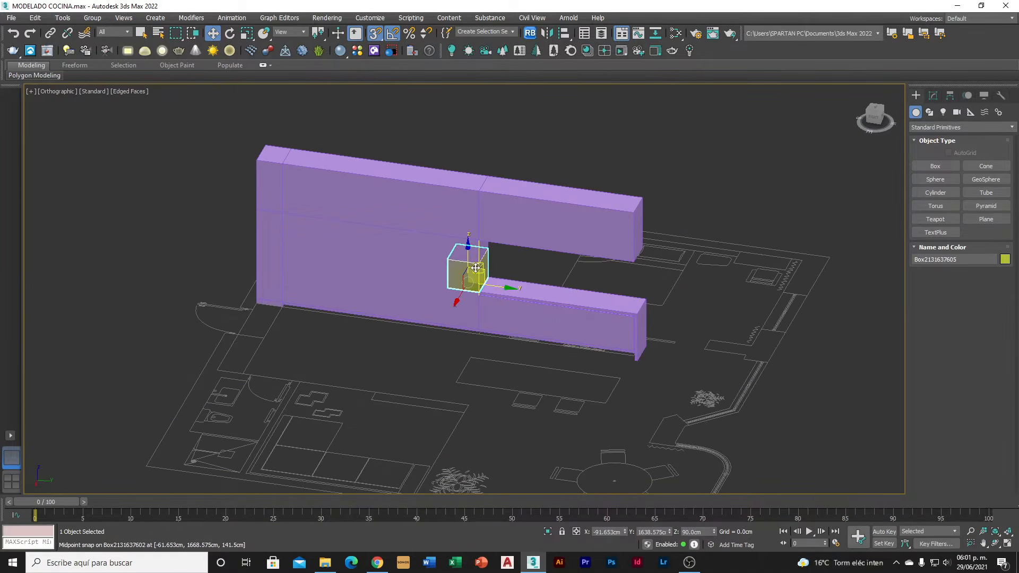
Connect the three horizontal front edges of the wide tall section with one segment and snap the new vertical edges to the box's far side
{"action": "left_click", "coordinate": [317, 186]}
{"action": "key", "text": "2"}
{"action": "middle_click_drag", "start_coordinate": [399, 242], "coordinate": [432, 296], "text": "alt"}
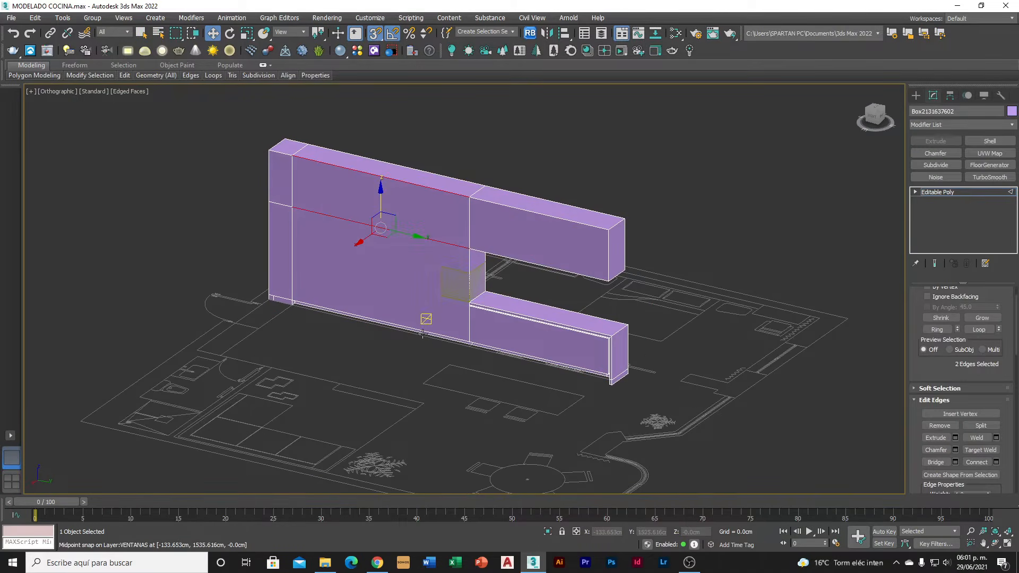
{"action": "scroll", "coordinate": [428, 333], "scroll_direction": "up", "scroll_amount": 4}
{"action": "left_click", "coordinate": [355, 310]}
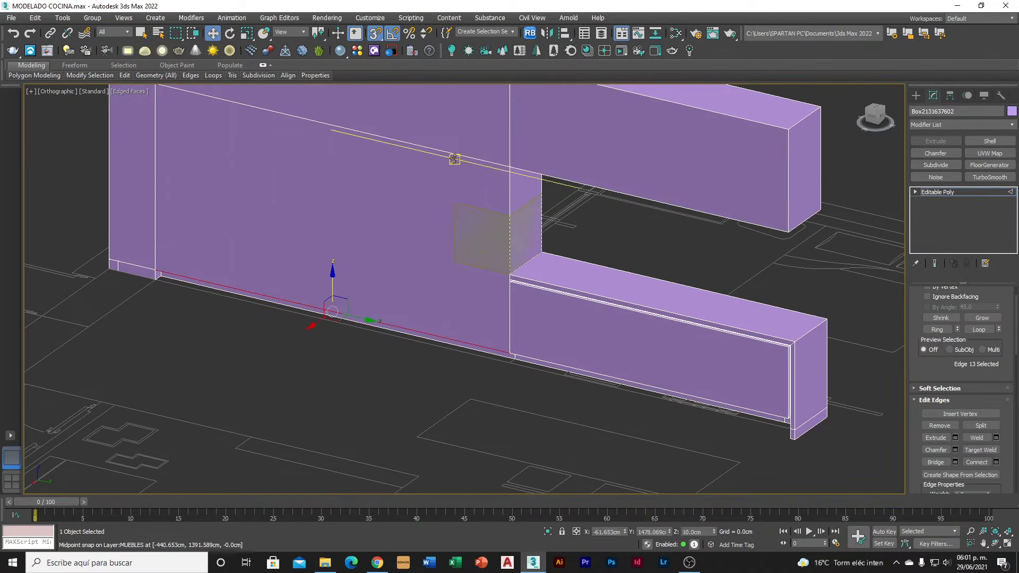
{"action": "left_click", "coordinate": [463, 157], "text": "ctrl"}
{"action": "middle_click_drag", "start_coordinate": [447, 150], "coordinate": [446, 243]}
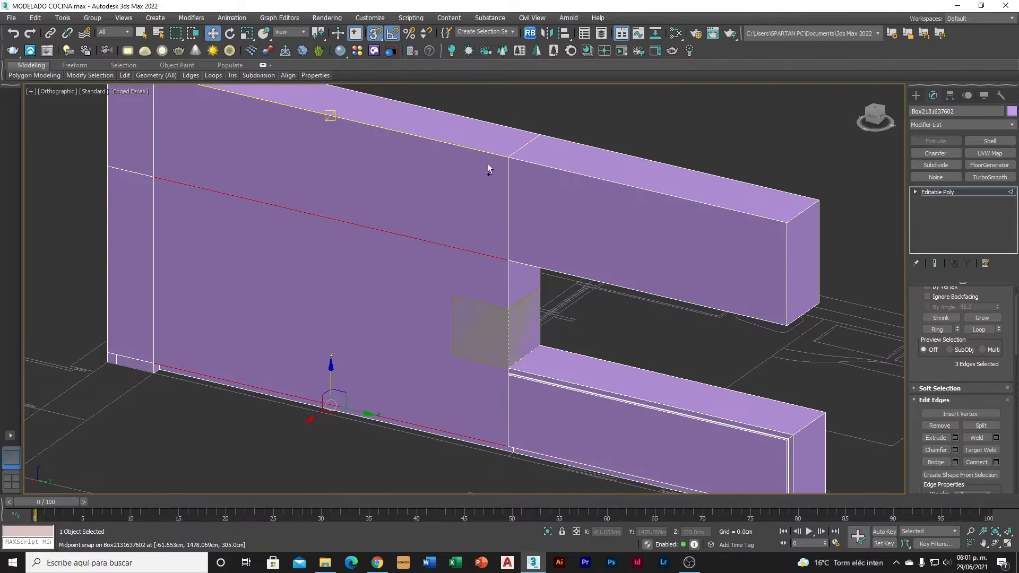
{"action": "left_click", "coordinate": [996, 462]}
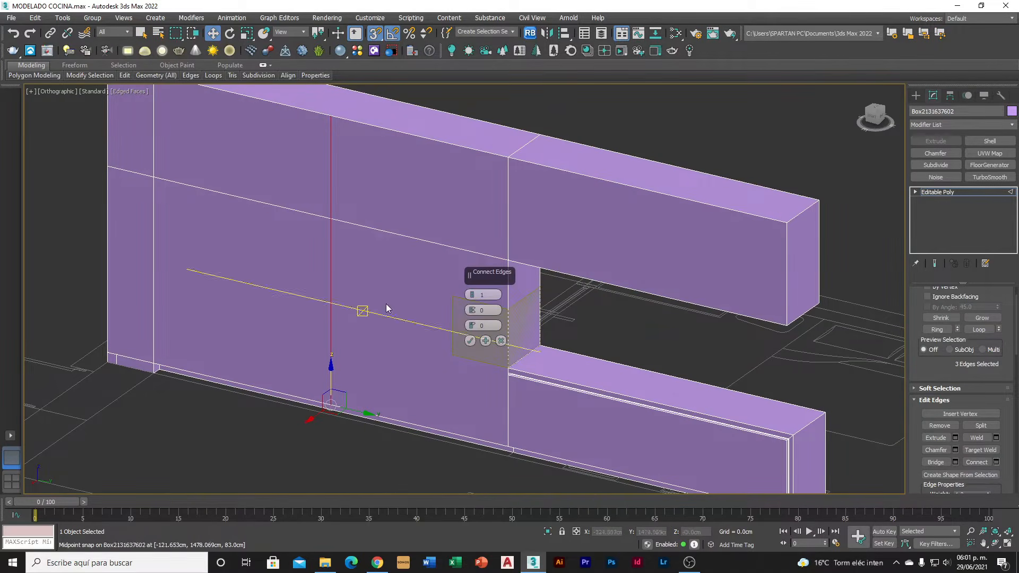
{"action": "left_click", "coordinate": [501, 341]}
{"action": "left_click_drag", "start_coordinate": [356, 244], "coordinate": [461, 297]}
{"action": "scroll", "coordinate": [457, 286], "scroll_direction": "down", "scroll_amount": 5}
Connect the three horizontal front edges of the remaining wide tall section with five segments to divide it into equal door widths
{"action": "left_click", "coordinate": [425, 206]}
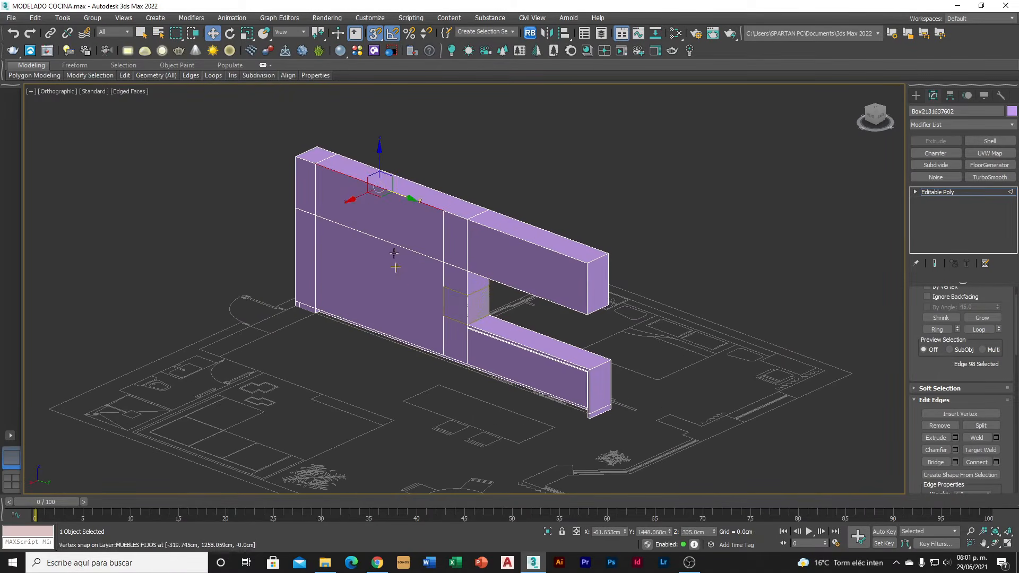
{"action": "left_click", "coordinate": [400, 245], "text": "ctrl"}
{"action": "scroll", "coordinate": [319, 319], "scroll_direction": "up", "scroll_amount": 8}
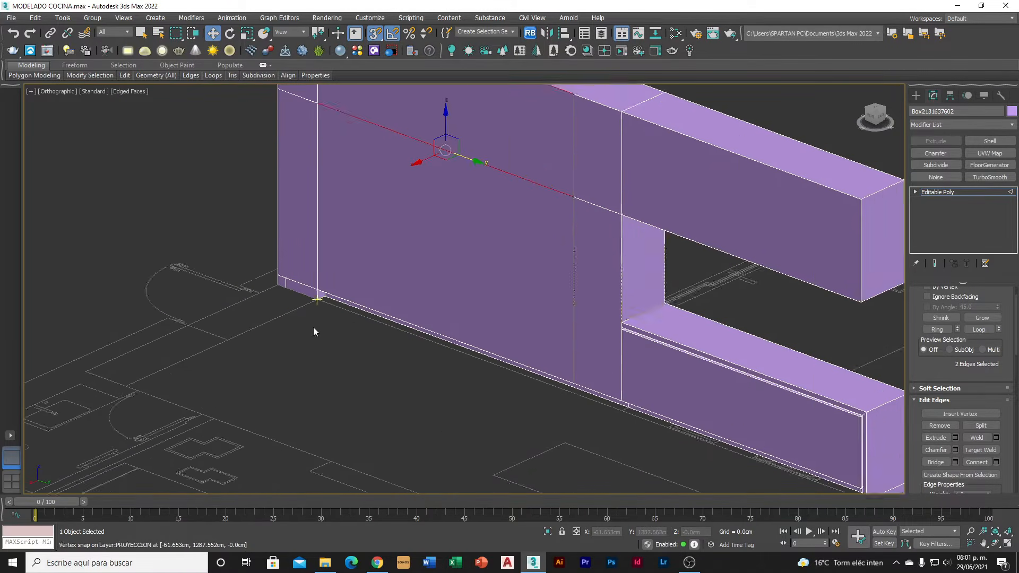
{"action": "left_click", "coordinate": [359, 287], "text": "ctrl"}
{"action": "scroll", "coordinate": [348, 277], "scroll_direction": "down", "scroll_amount": 8}
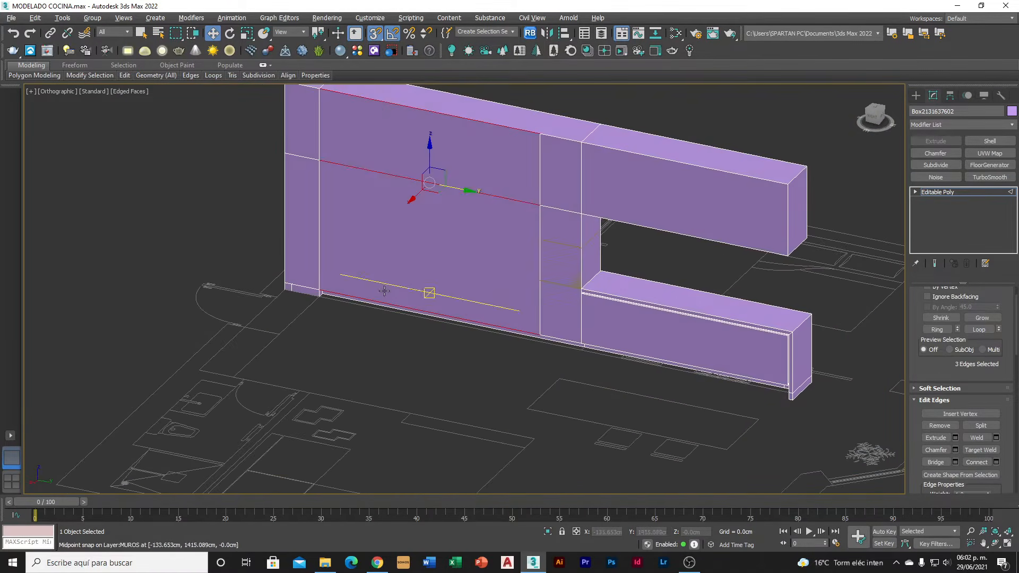
{"action": "left_click", "coordinate": [996, 462]}
{"action": "left_click_drag", "start_coordinate": [476, 296], "coordinate": [476, 273]}
{"action": "left_click", "coordinate": [470, 341]}
{"action": "middle_click_drag", "start_coordinate": [559, 278], "coordinate": [663, 223], "text": "alt"}
{"action": "middle_click_drag", "start_coordinate": [576, 318], "coordinate": [586, 319], "text": "alt"}
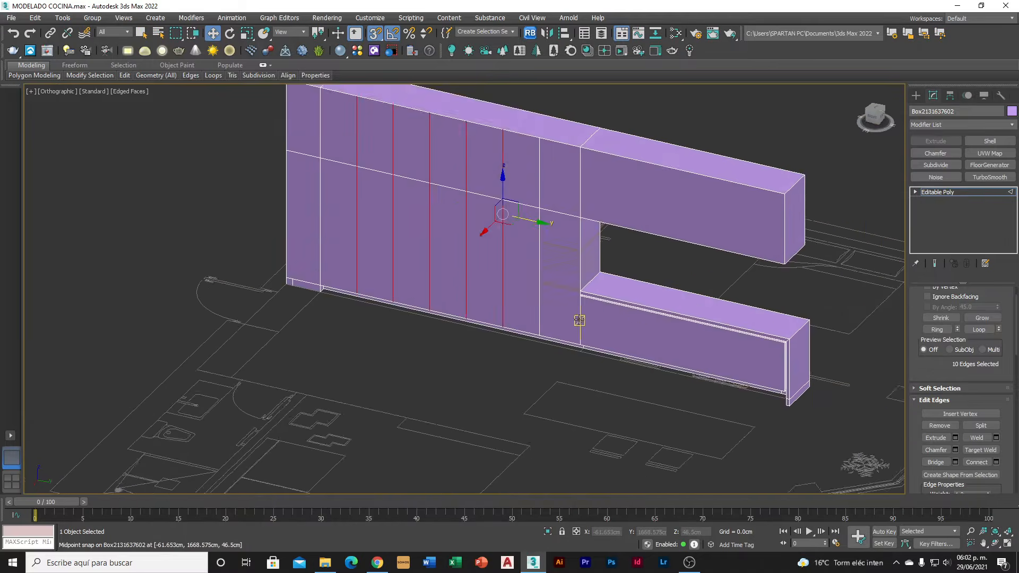
Connect the two lower vertical edges of the narrow front column containing the box with one segment, working in wireframe display
{"action": "scroll", "coordinate": [578, 321], "scroll_direction": "up", "scroll_amount": 2}
{"action": "left_click", "coordinate": [579, 320]}
{"action": "left_click", "coordinate": [523, 306], "text": "ctrl"}
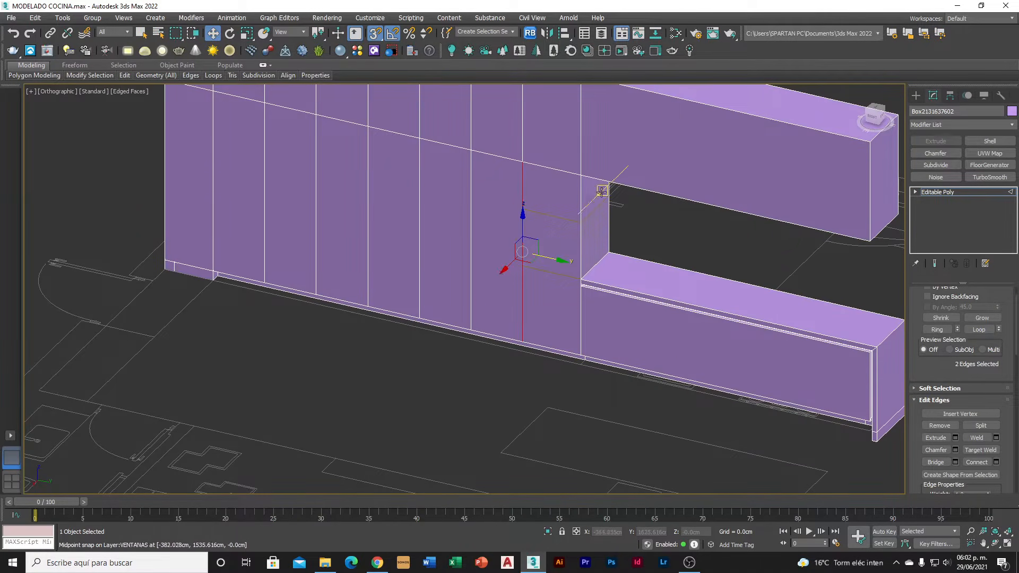
{"action": "left_click", "coordinate": [996, 462]}
{"action": "key", "text": "F3"}
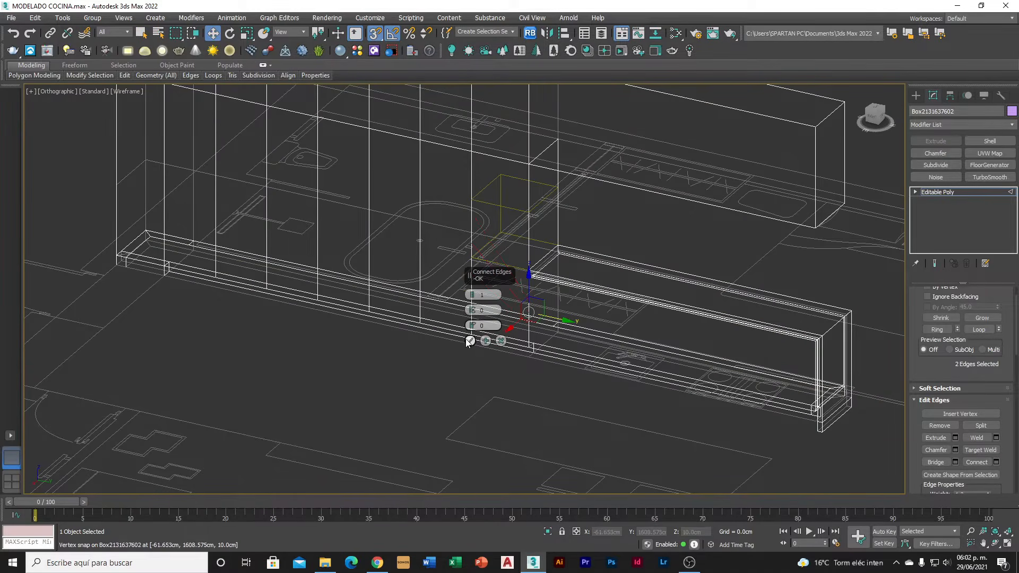
{"action": "left_click", "coordinate": [471, 341]}
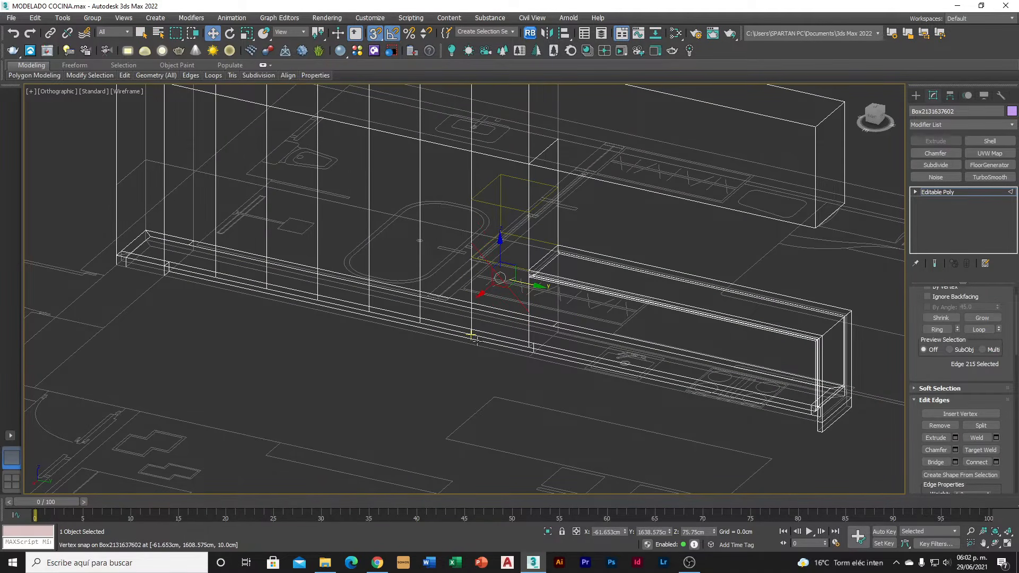
Set the height of both vertices of the new cross edge in the narrow column to Z 30 cm
{"action": "key", "text": "1"}
{"action": "scroll", "coordinate": [467, 319], "scroll_direction": "up", "scroll_amount": 3}
{"action": "left_click", "coordinate": [460, 235]}
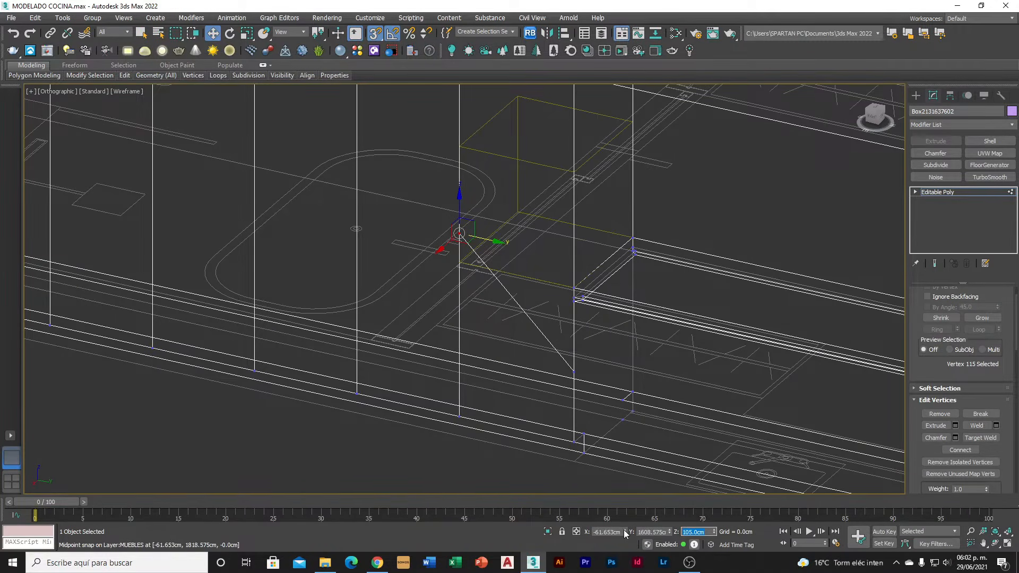
{"action": "type", "text": "30"}
{"action": "key", "text": "Return"}
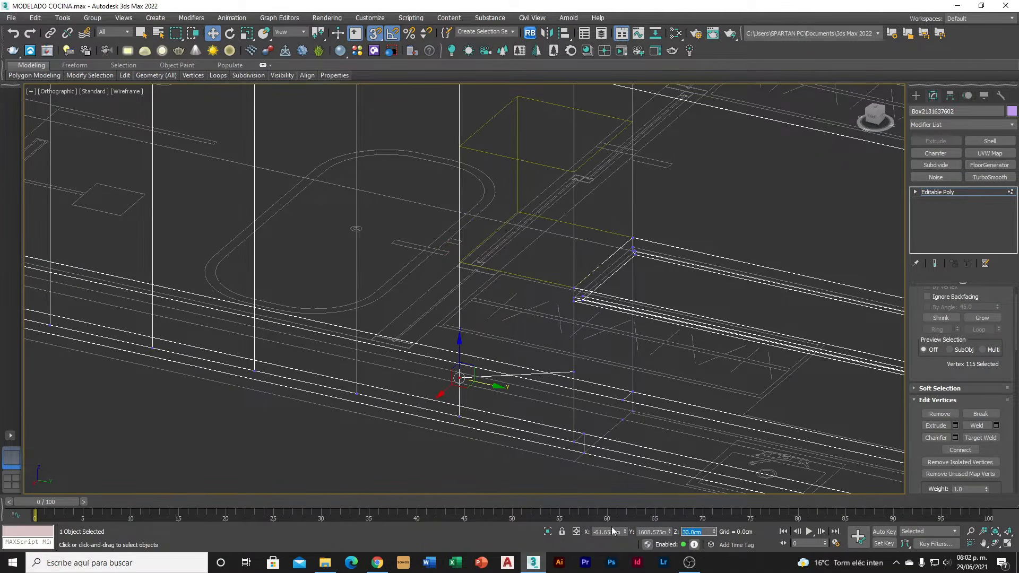
{"action": "left_click", "coordinate": [573, 371]}
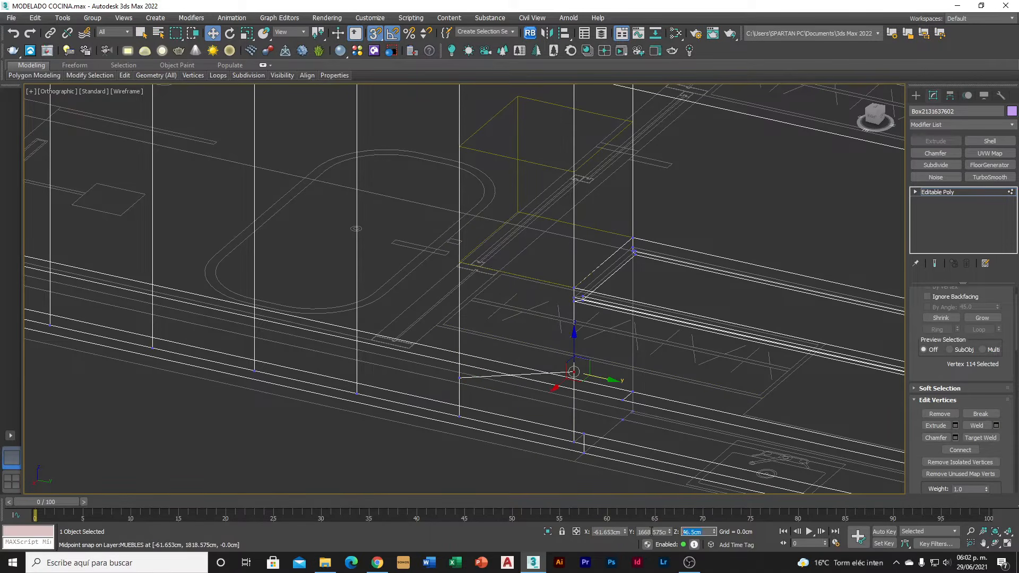
{"action": "type", "text": "30"}
{"action": "key", "text": "Return"}
Connect the narrow column's two vertical edges above the low cross edge with one more segment
{"action": "middle_click_drag", "start_coordinate": [552, 361], "coordinate": [564, 365], "text": "alt"}
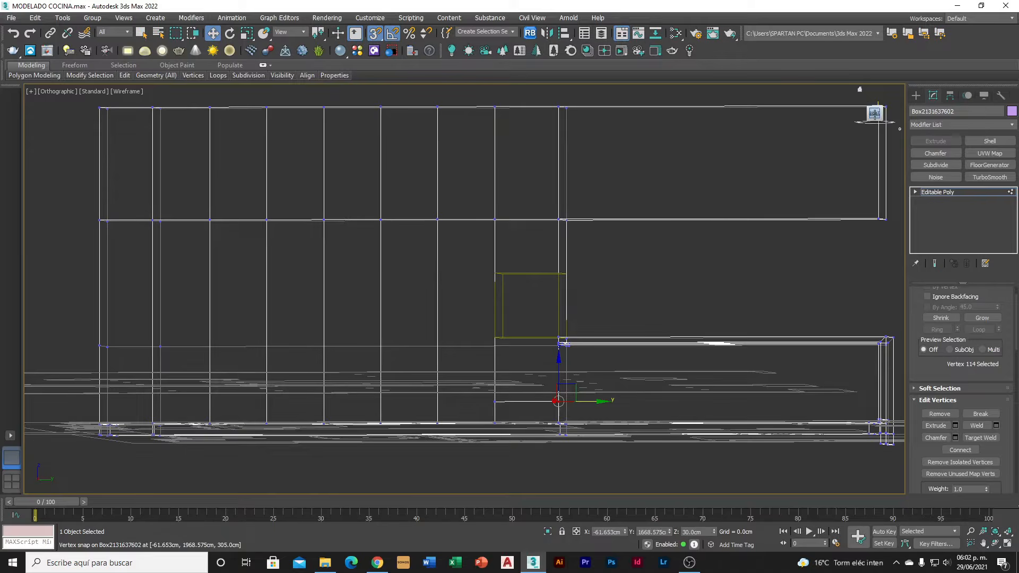
{"action": "left_click", "coordinate": [875, 114]}
{"action": "middle_click_drag", "start_coordinate": [664, 370], "coordinate": [594, 369]}
{"action": "scroll", "coordinate": [597, 355], "scroll_direction": "up", "scroll_amount": 4}
{"action": "mouse_move", "coordinate": [582, 257]}
{"action": "middle_mouse_down", "text": "alt"}
{"action": "mouse_move", "coordinate": [560, 295]}
{"action": "mouse_move", "coordinate": [563, 237]}
{"action": "middle_mouse_up", "text": "alt"}
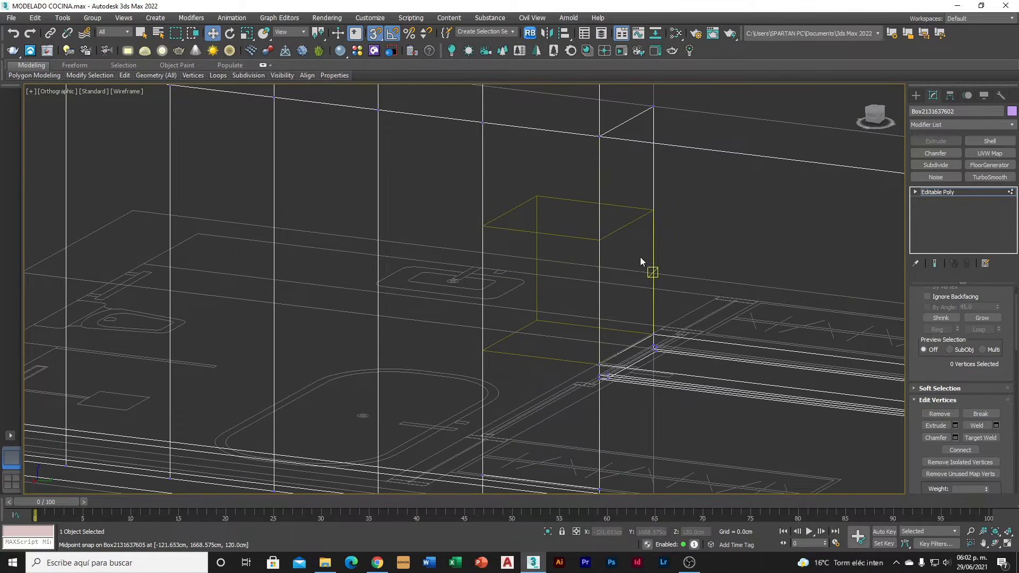
{"action": "key", "text": "2"}
{"action": "left_click", "coordinate": [597, 263]}
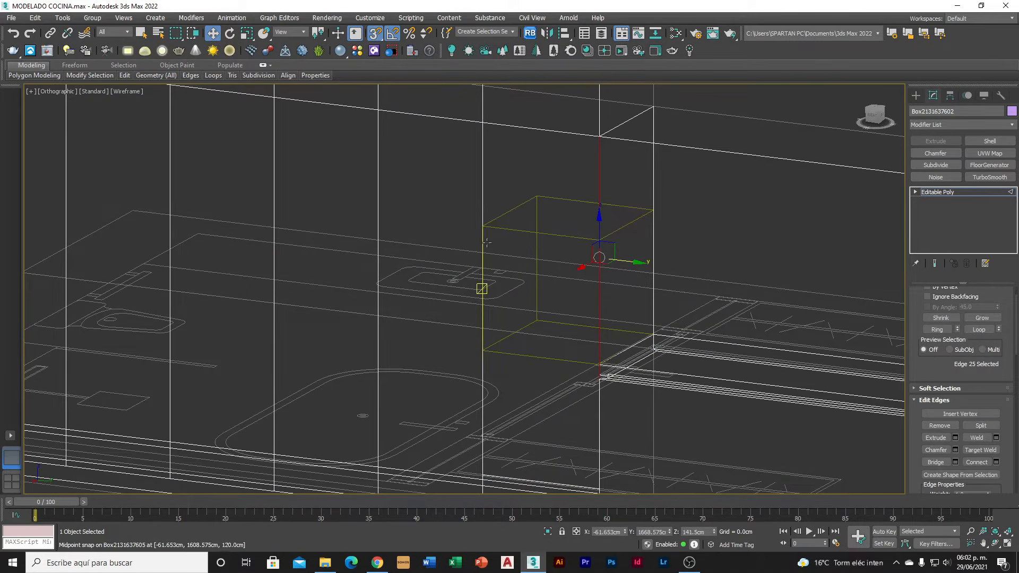
{"action": "left_click", "coordinate": [483, 208], "text": "ctrl"}
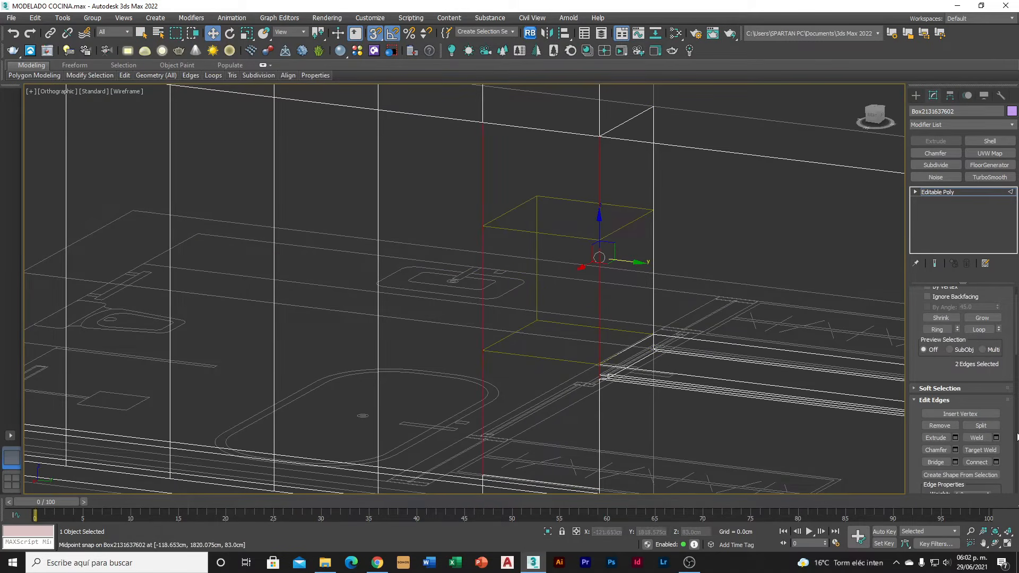
{"action": "left_click", "coordinate": [996, 461]}
{"action": "left_click", "coordinate": [472, 342]}
Set both vertices of the second cross edge to Z 150 cm, level with the top of the box
{"action": "key", "text": "1"}
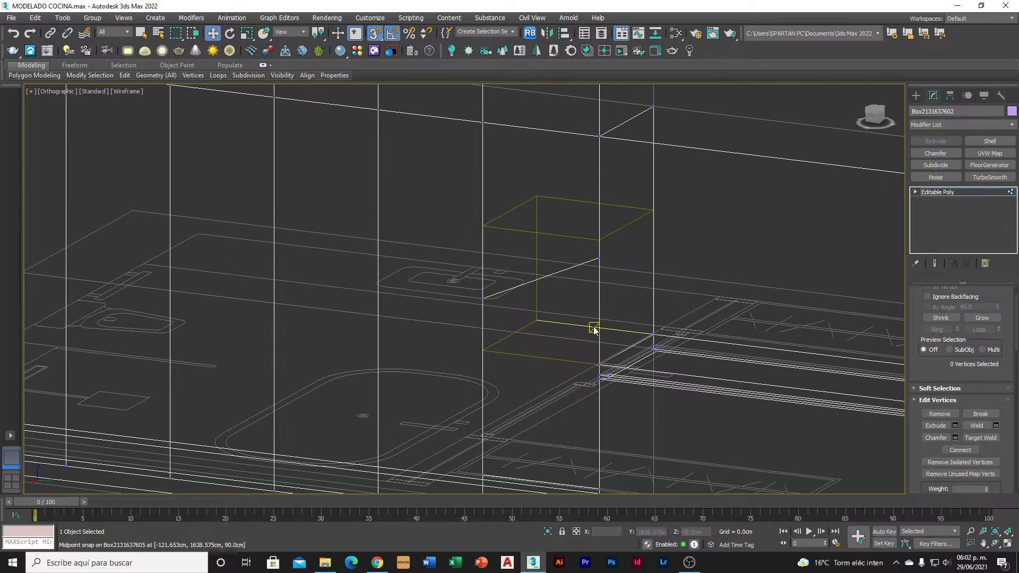
{"action": "left_click", "coordinate": [482, 299]}
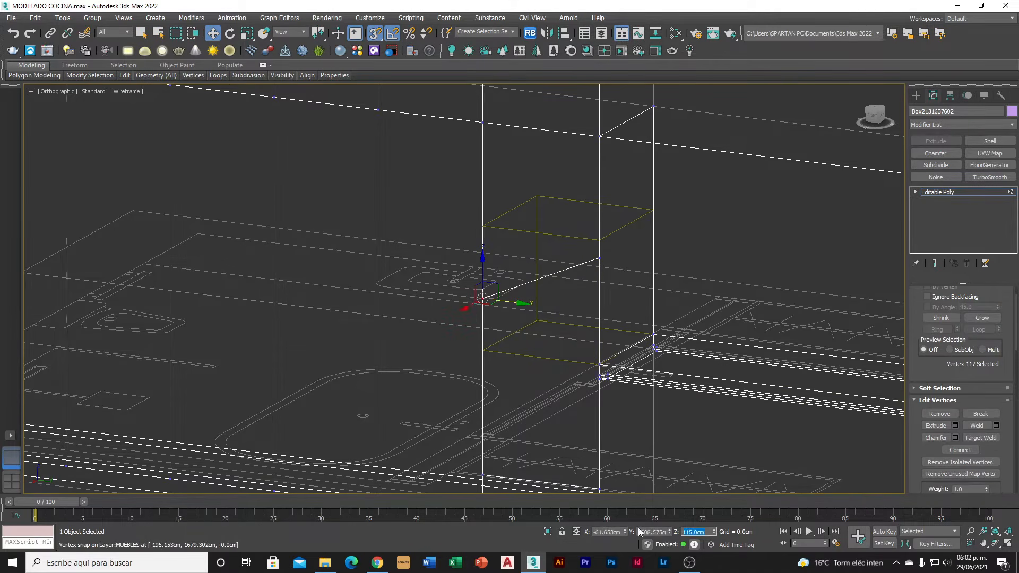
{"action": "key", "text": "Return"}
{"action": "left_click", "coordinate": [600, 258]}
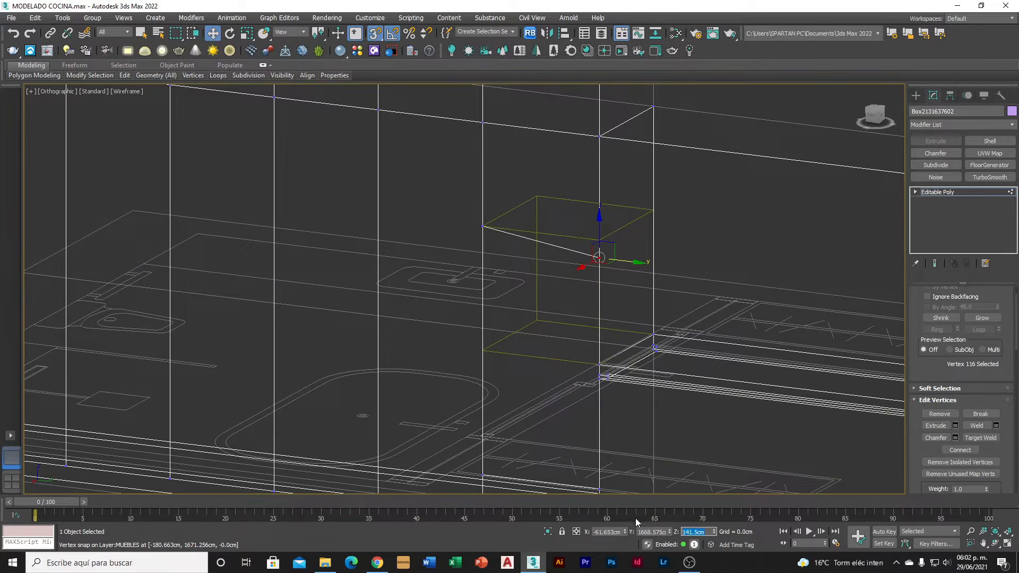
{"action": "key", "text": "Return"}
Return the viewport to shaded display and examine the front divisions of the tall block
{"action": "scroll", "coordinate": [380, 300], "scroll_direction": "down", "scroll_amount": 4}
{"action": "middle_click_drag", "start_coordinate": [380, 300], "coordinate": [458, 284], "text": "alt"}
{"action": "middle_click_drag", "start_coordinate": [534, 319], "coordinate": [816, 430], "text": "alt"}
{"action": "scroll", "coordinate": [560, 297], "scroll_direction": "up", "scroll_amount": 4}
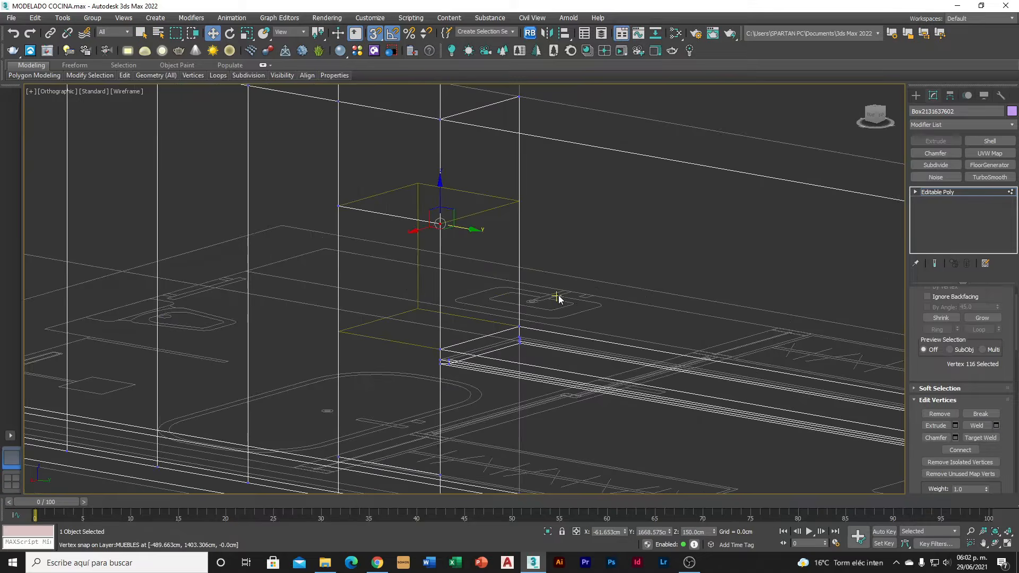
{"action": "key", "text": "4"}
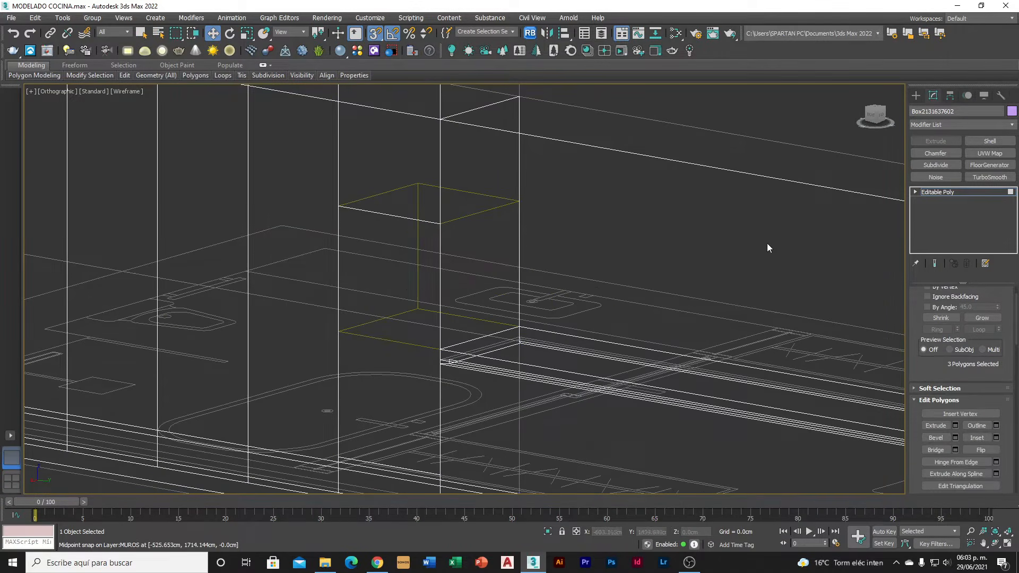
{"action": "scroll", "coordinate": [628, 244], "scroll_direction": "down", "scroll_amount": 5}
{"action": "middle_click_drag", "start_coordinate": [635, 250], "coordinate": [670, 333]}
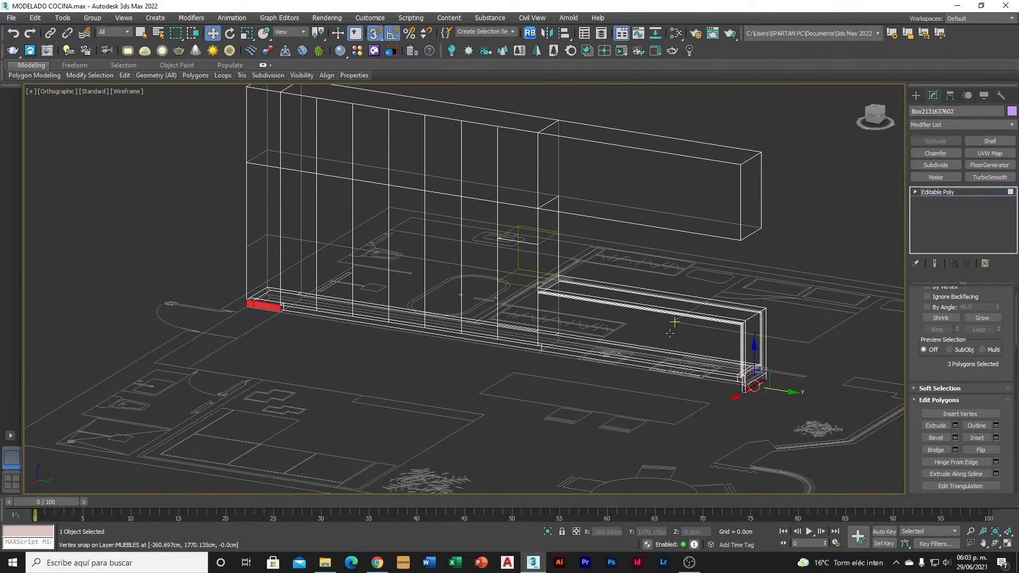
{"action": "scroll", "coordinate": [614, 321], "scroll_direction": "down", "scroll_amount": 2}
{"action": "key", "text": "F3"}
{"action": "middle_click_drag", "start_coordinate": [612, 320], "coordinate": [579, 320], "text": "alt"}
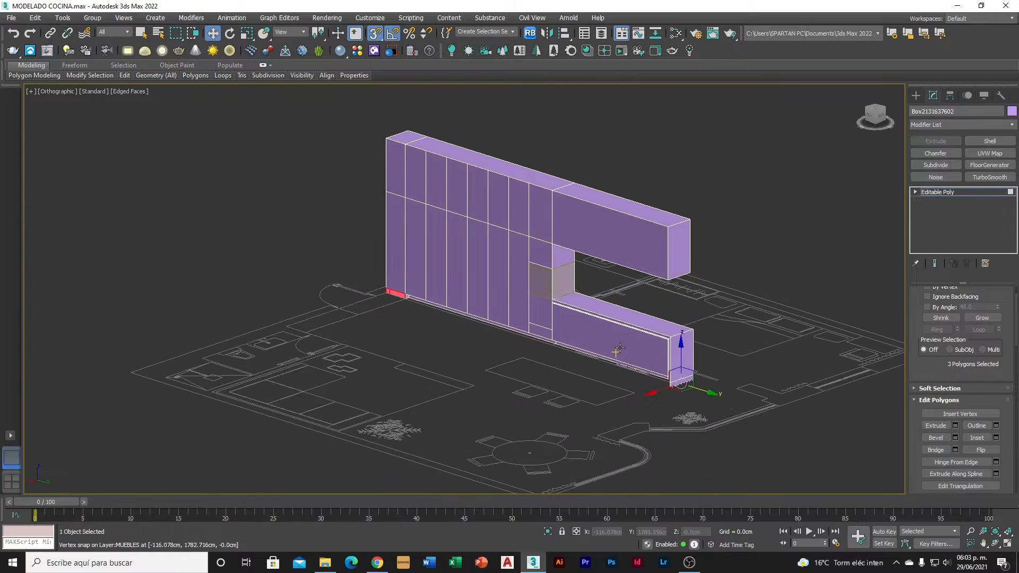
Divide the upper cabinet's front into five doors by connecting its top and bottom edges with 4 segments
{"action": "scroll", "coordinate": [614, 356], "scroll_direction": "up", "scroll_amount": 4}
{"action": "middle_click_drag", "start_coordinate": [518, 306], "coordinate": [545, 329]}
{"action": "key", "text": "2"}
{"action": "left_click", "coordinate": [689, 113]}
{"action": "left_click", "coordinate": [632, 199], "text": "ctrl"}
{"action": "left_click", "coordinate": [996, 463]}
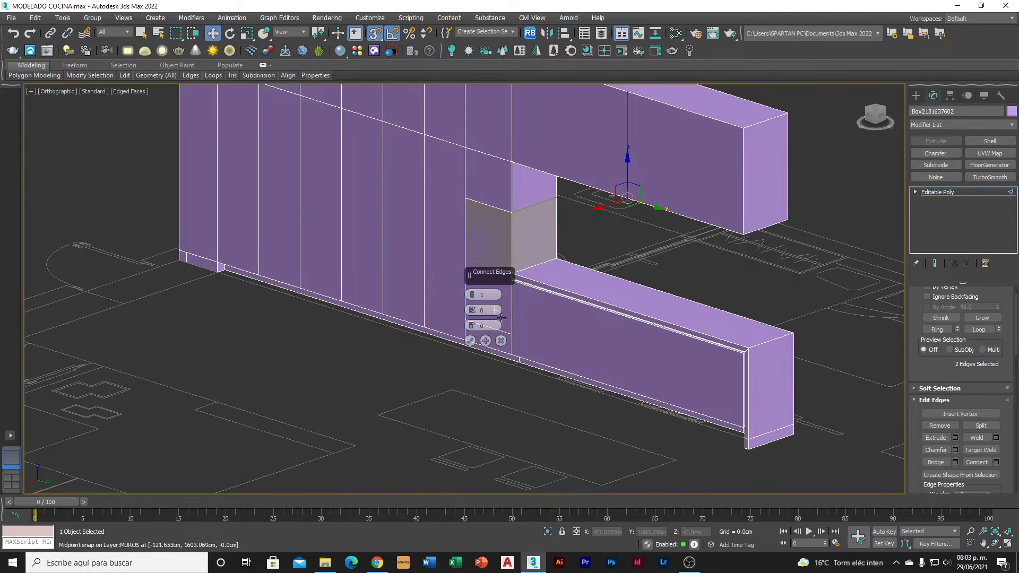
{"action": "left_click", "coordinate": [474, 295]}
{"action": "left_click", "coordinate": [474, 295]}
{"action": "left_click", "coordinate": [469, 340]}
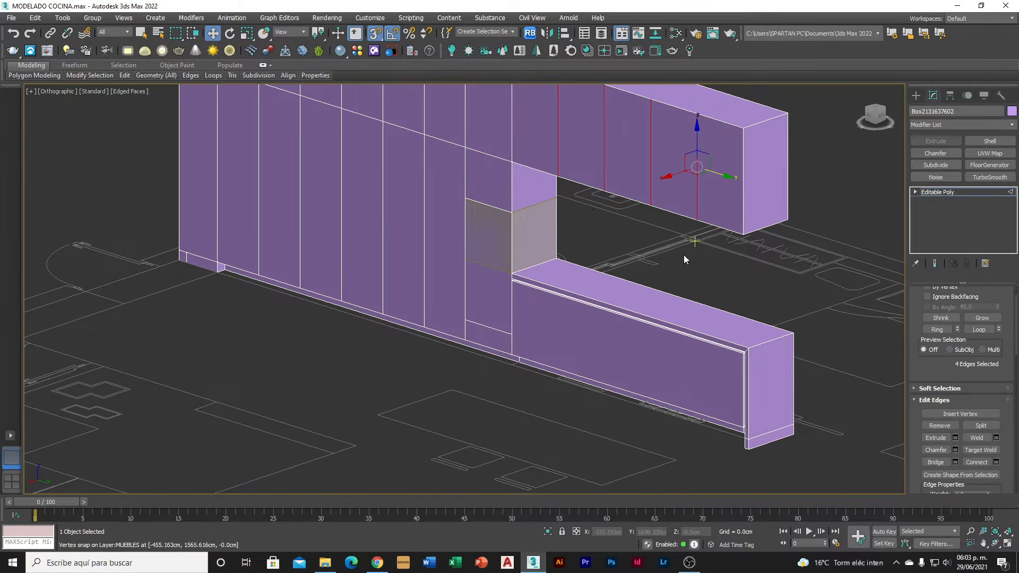
Connect the top and bottom front edges of the low cabinet with 4 segments to divide it into five doors
{"action": "middle_click_drag", "start_coordinate": [683, 255], "coordinate": [671, 246], "text": "alt"}
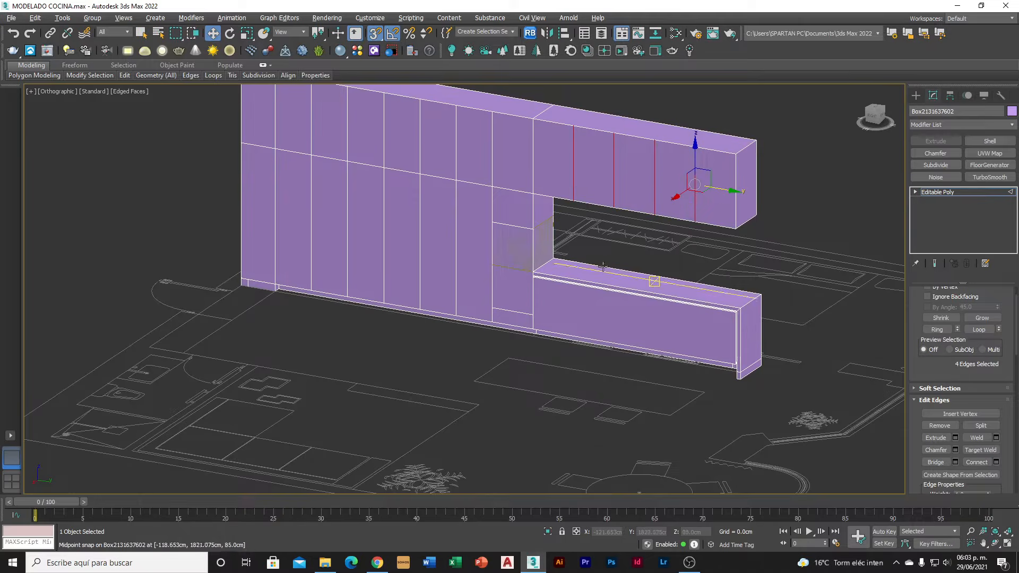
{"action": "scroll", "coordinate": [666, 308], "scroll_direction": "up", "scroll_amount": 5}
{"action": "scroll", "coordinate": [750, 309], "scroll_direction": "up", "scroll_amount": 4}
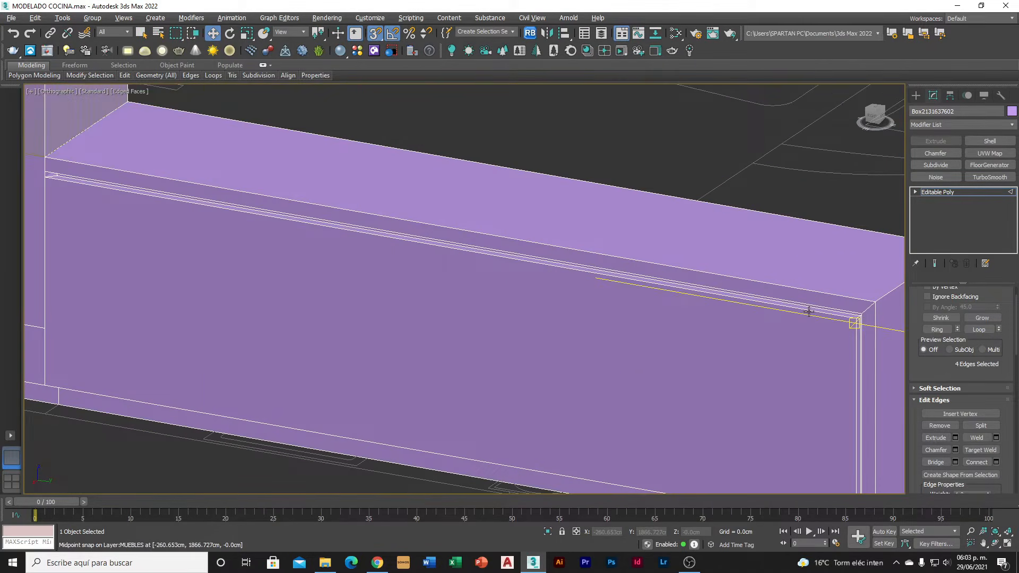
{"action": "left_click", "coordinate": [806, 311]}
{"action": "scroll", "coordinate": [807, 311], "scroll_direction": "down", "scroll_amount": 4}
{"action": "left_click", "coordinate": [498, 372], "text": "ctrl"}
{"action": "left_click", "coordinate": [996, 461]}
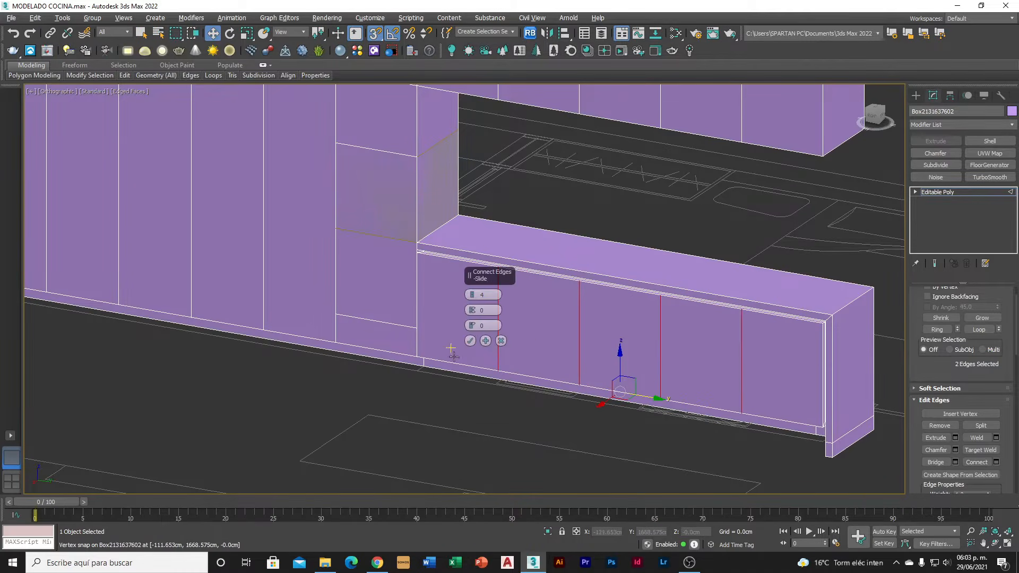
{"action": "left_click", "coordinate": [471, 343]}
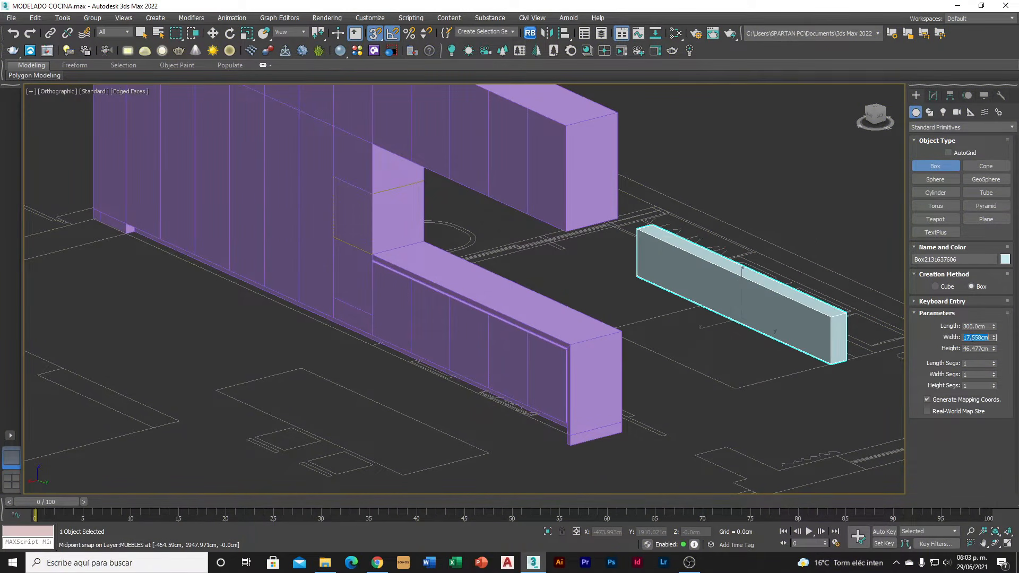
Set the new separate box's width to 35 cm and its height to 55 cm
{"action": "key", "text": "Return"}
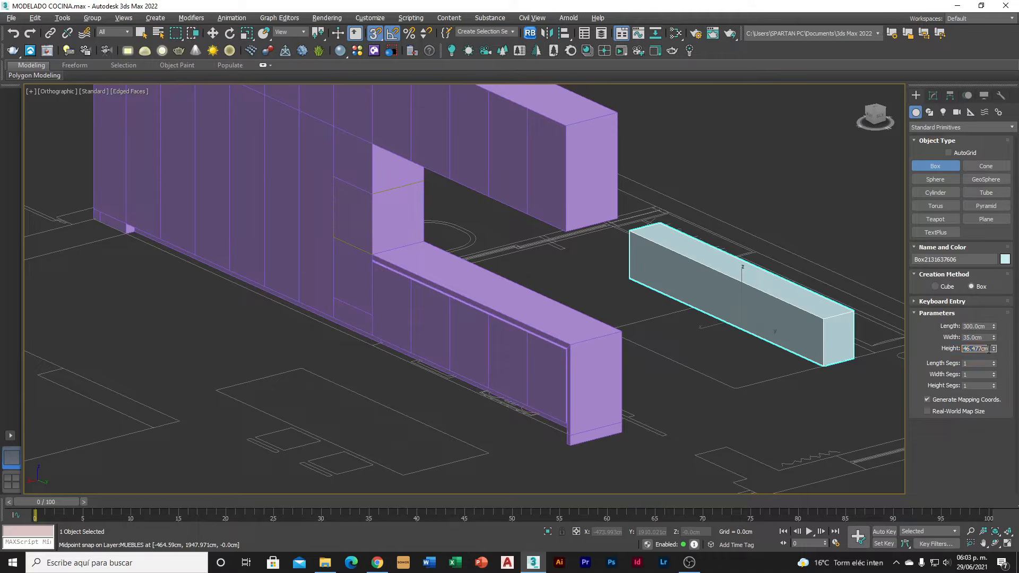
{"action": "type", "text": "55"}
{"action": "key", "text": "Return"}
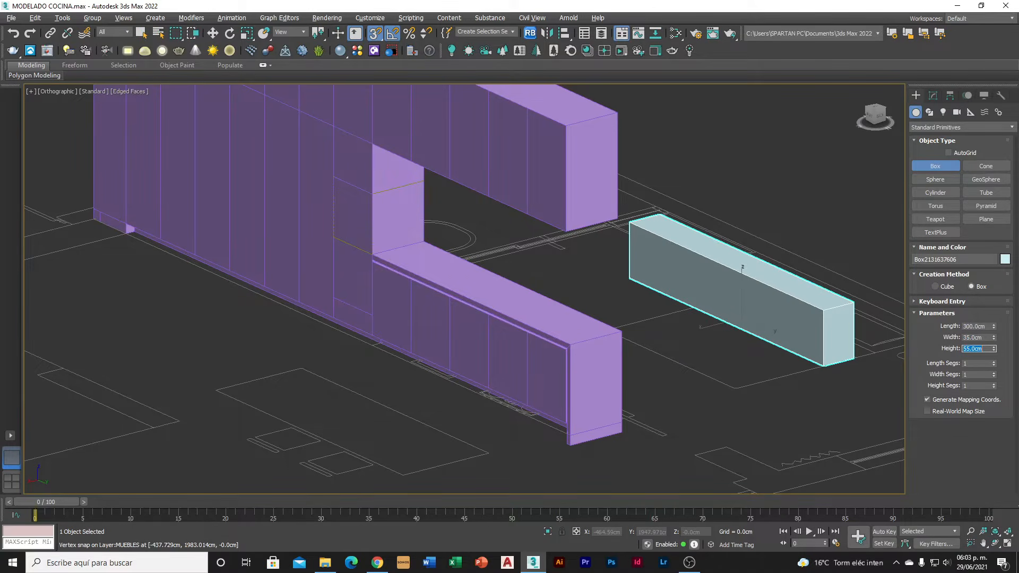
Convert the new box to an editable poly and snap it into place directly beneath the upper cabinet
{"action": "middle_click_drag", "start_coordinate": [835, 317], "coordinate": [807, 319], "text": "alt"}
{"action": "right_click", "coordinate": [807, 319]}
{"action": "right_click", "coordinate": [800, 328]}
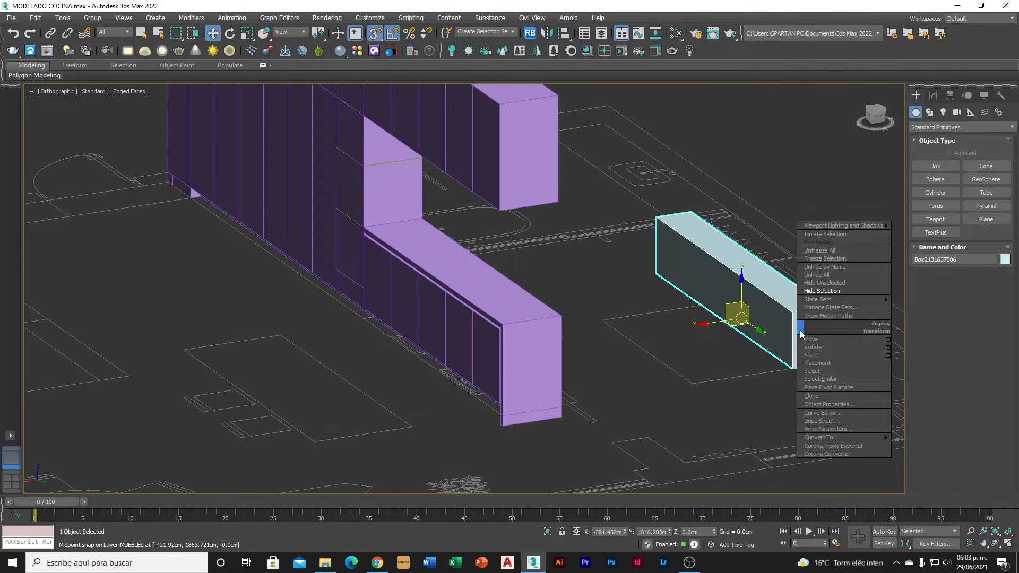
{"action": "mouse_move", "coordinate": [859, 438]}
{"action": "left_click", "coordinate": [916, 447]}
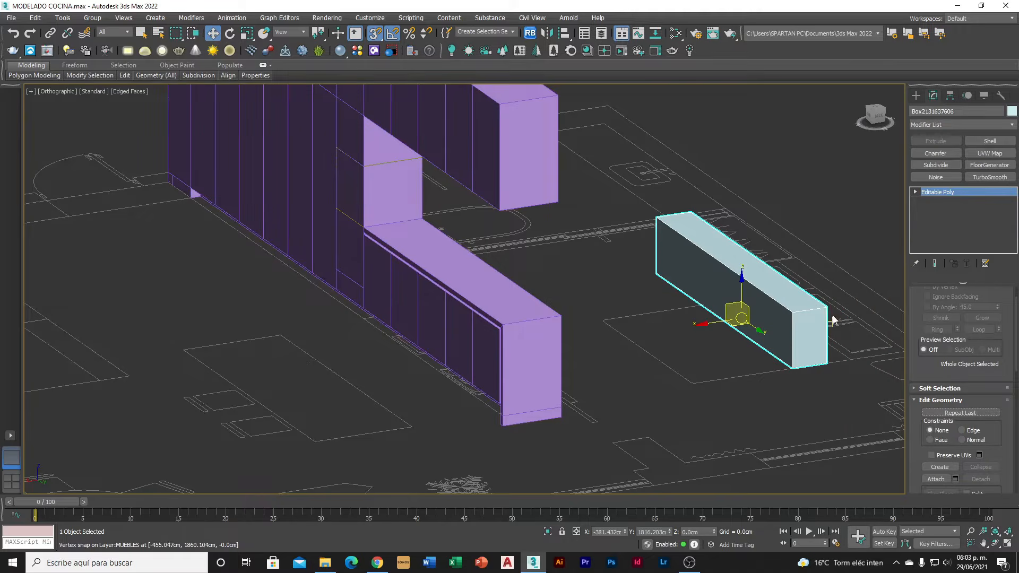
{"action": "left_click_drag", "start_coordinate": [826, 307], "coordinate": [529, 228]}
Isolate the new box and connect the two long edges of its front face with 4 segments
{"action": "key", "text": "alt+q"}
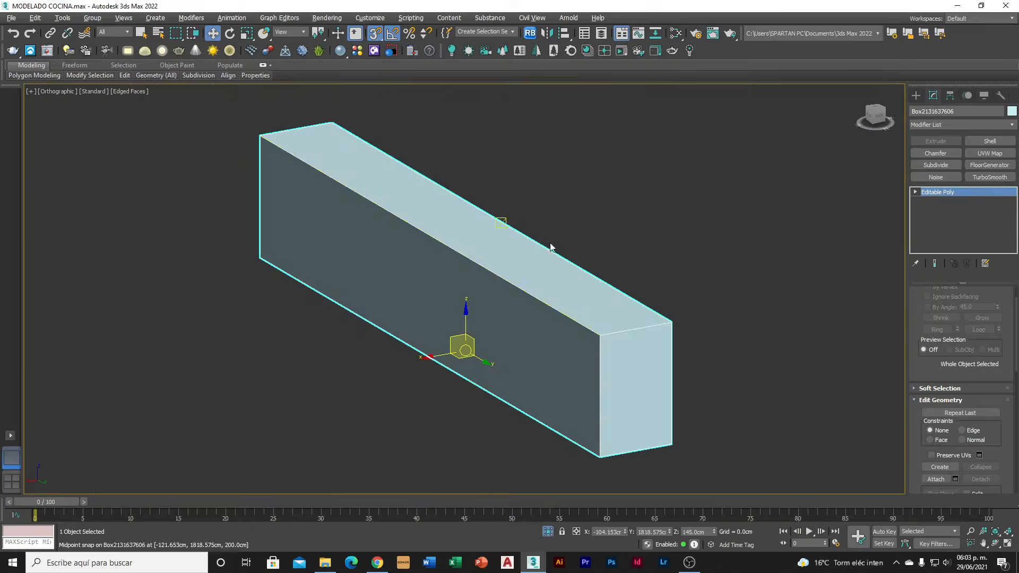
{"action": "key", "text": "2"}
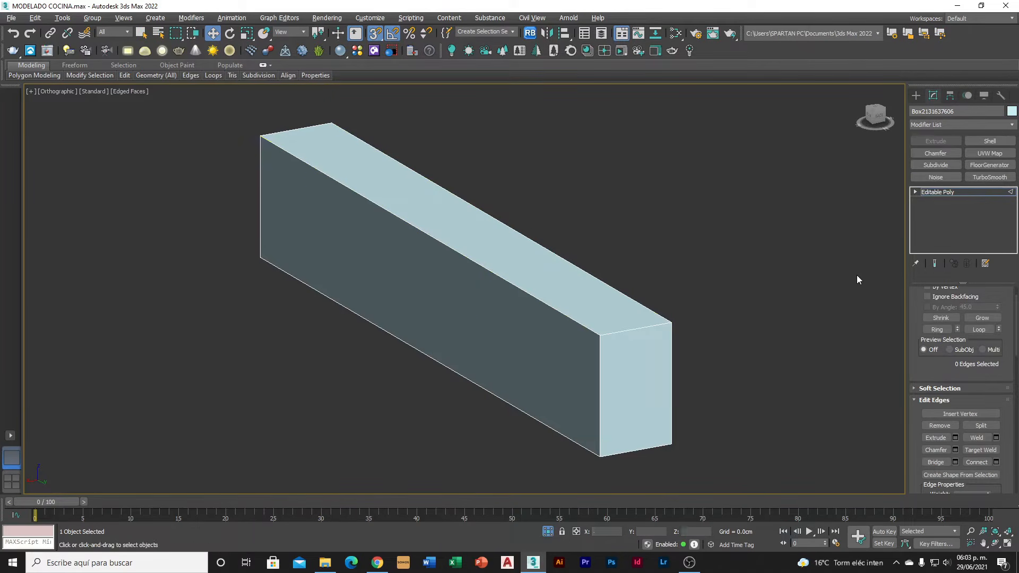
{"action": "left_click", "coordinate": [504, 282]}
{"action": "left_click", "coordinate": [429, 357], "text": "ctrl"}
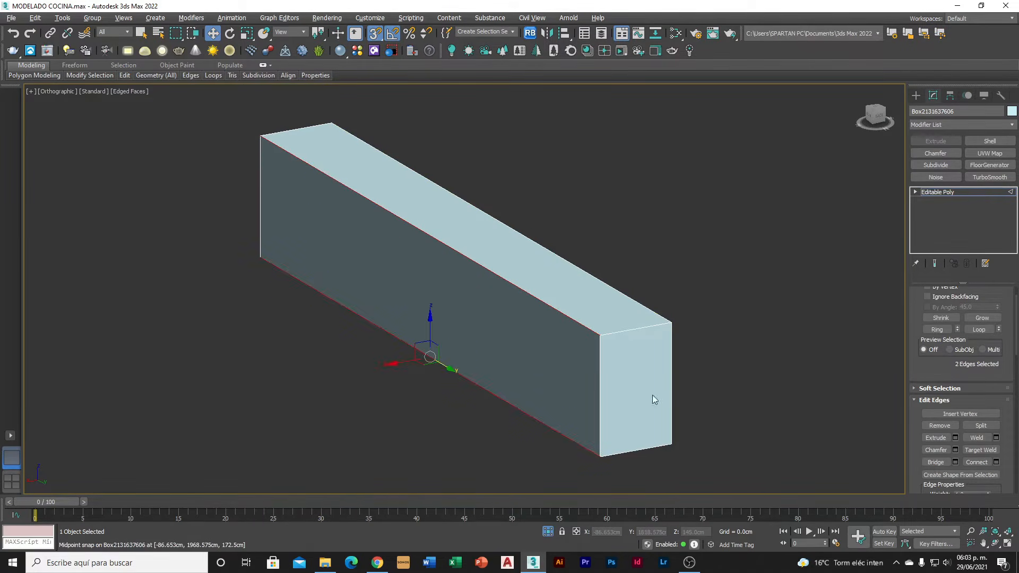
{"action": "left_click", "coordinate": [995, 461]}
{"action": "scroll", "coordinate": [470, 293], "scroll_direction": "up", "scroll_amount": 3}
{"action": "left_click", "coordinate": [470, 341]}
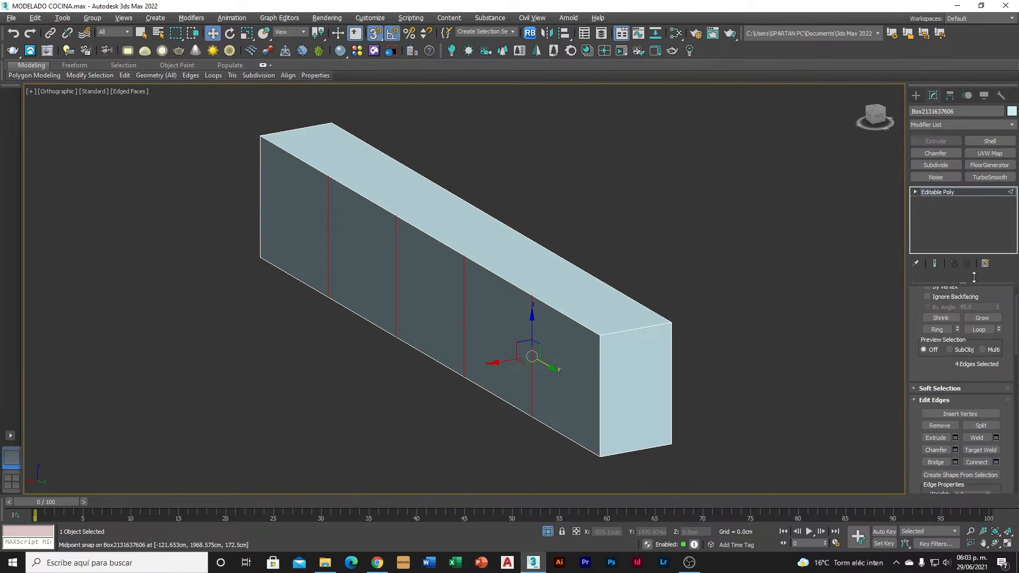
Chamfer the four new vertical edges on the box's front by 1 cm
{"action": "left_click", "coordinate": [955, 450]}
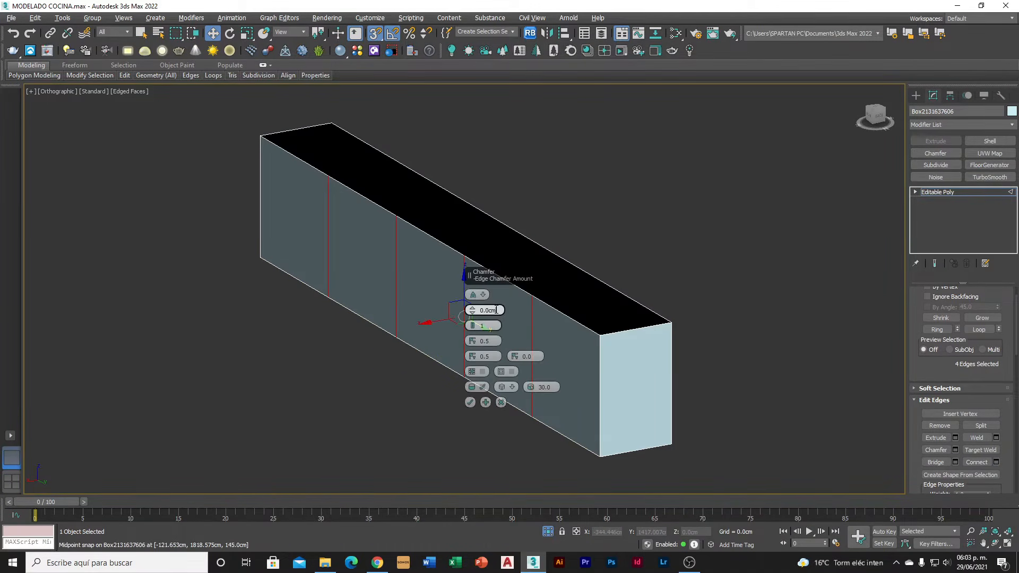
{"action": "scroll", "coordinate": [387, 218], "scroll_direction": "up", "scroll_amount": 5}
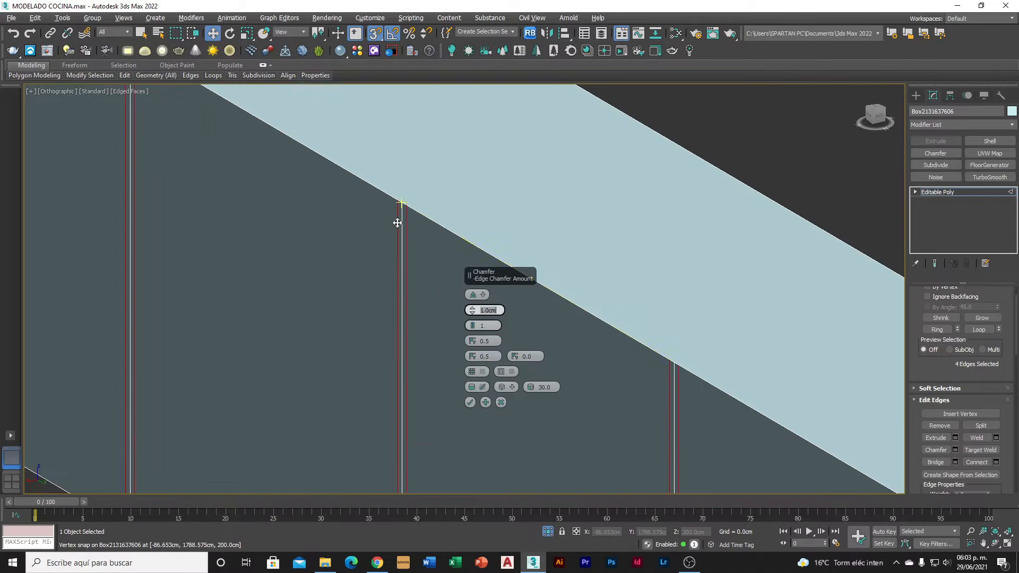
{"action": "left_click", "coordinate": [469, 402]}
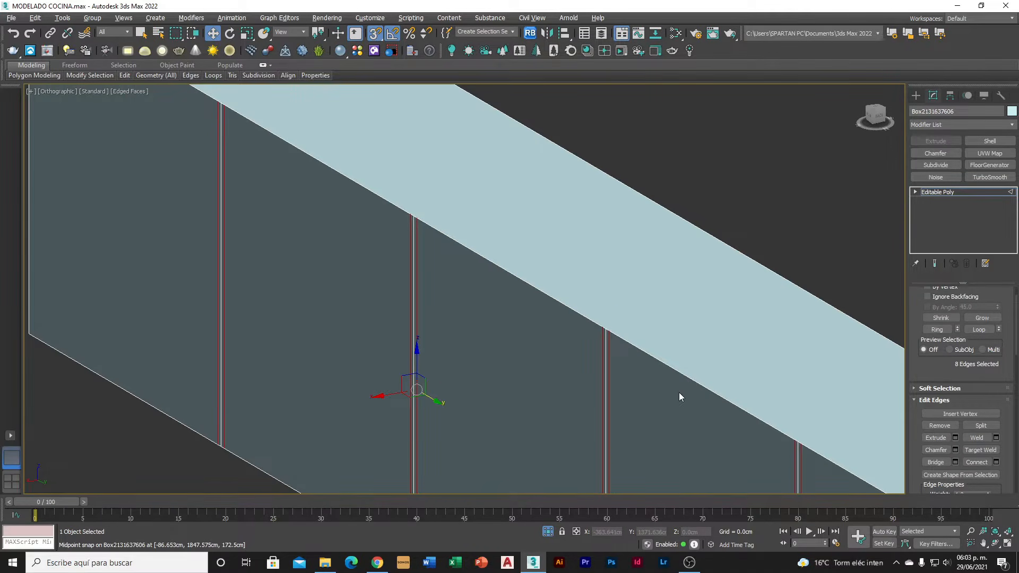
Extrude the five wide door faces on the box's front by 1 cm, leaving out the narrow gaps
{"action": "key", "text": "4"}
{"action": "scroll", "coordinate": [372, 270], "scroll_direction": "down", "scroll_amount": 4}
{"action": "left_click", "coordinate": [262, 248]}
{"action": "left_click", "coordinate": [348, 303], "text": "ctrl"}
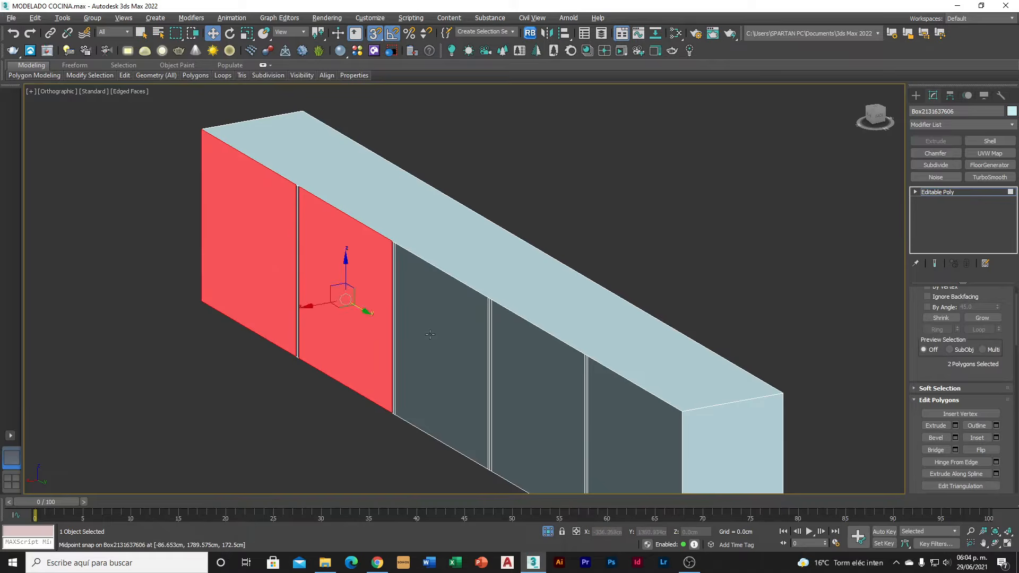
{"action": "left_click", "coordinate": [430, 334], "text": "ctrl"}
{"action": "left_click", "coordinate": [539, 409], "text": "ctrl"}
{"action": "left_click", "coordinate": [635, 470], "text": "ctrl"}
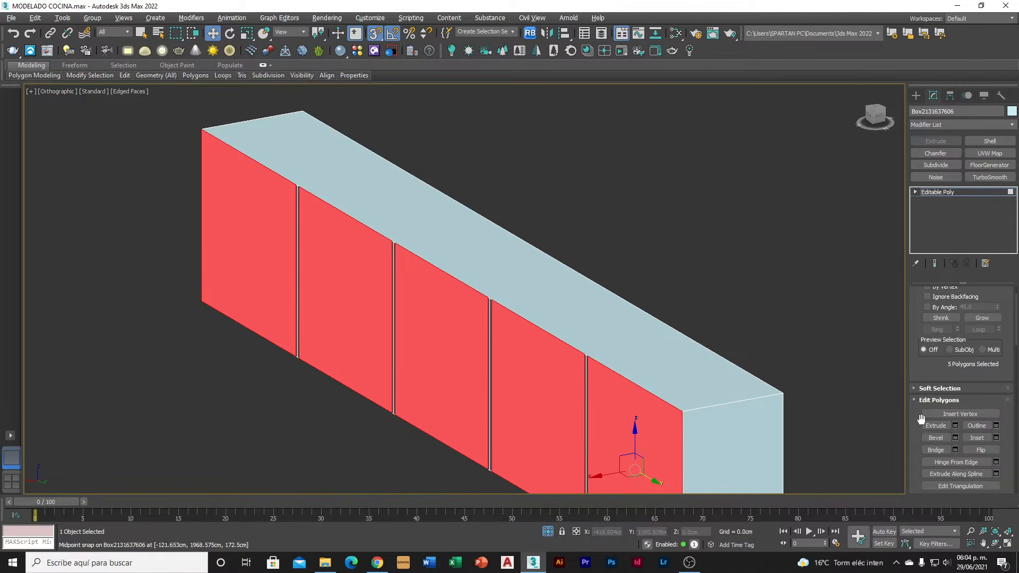
{"action": "left_click", "coordinate": [955, 426]}
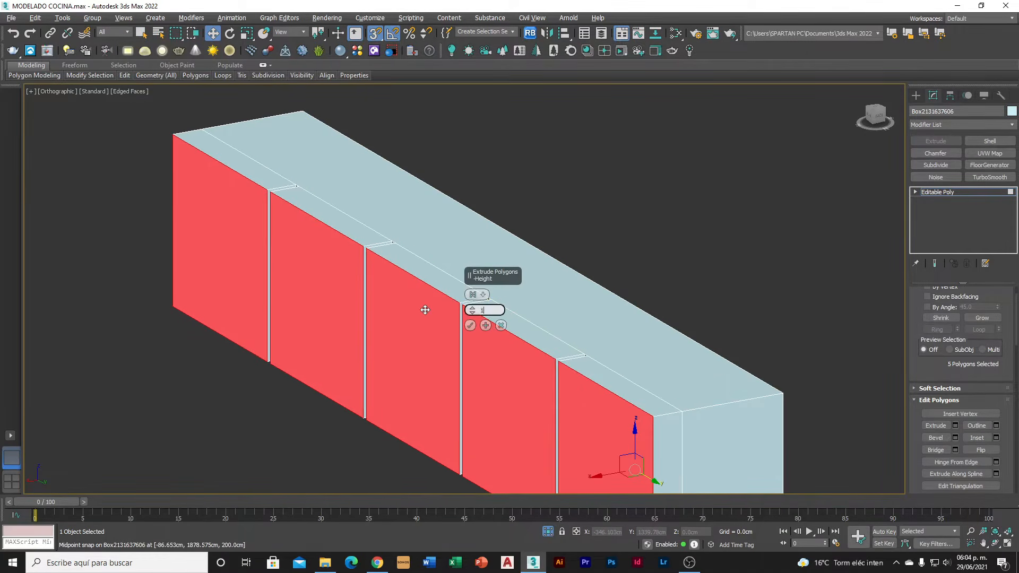
{"action": "key", "text": "Return"}
{"action": "left_click", "coordinate": [470, 325]}
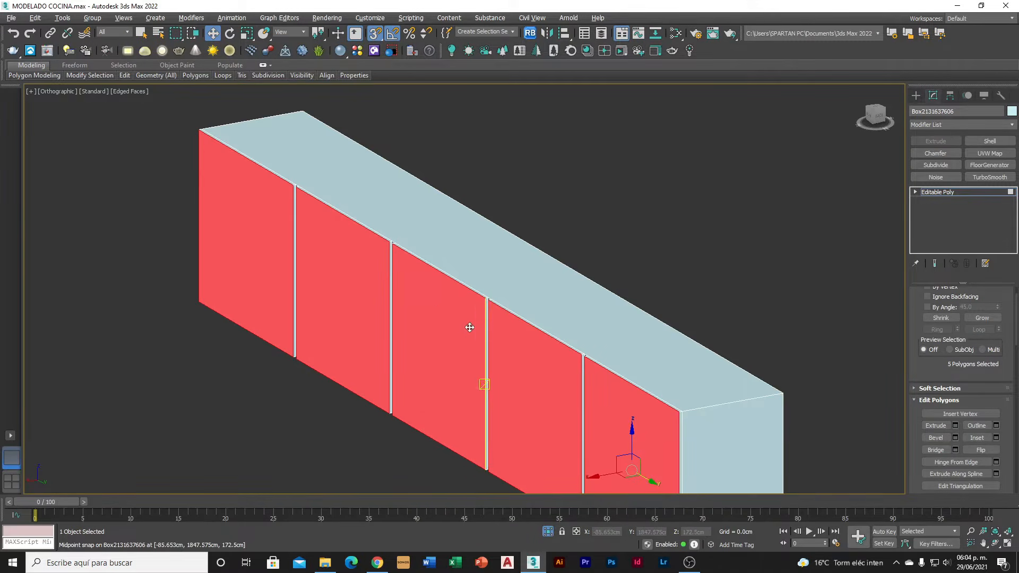
End the isolation so the whole kitchen is shown and leave polygon editing on the small box
{"action": "scroll", "coordinate": [481, 318], "scroll_direction": "down", "scroll_amount": 5}
{"action": "right_click", "coordinate": [563, 292]}
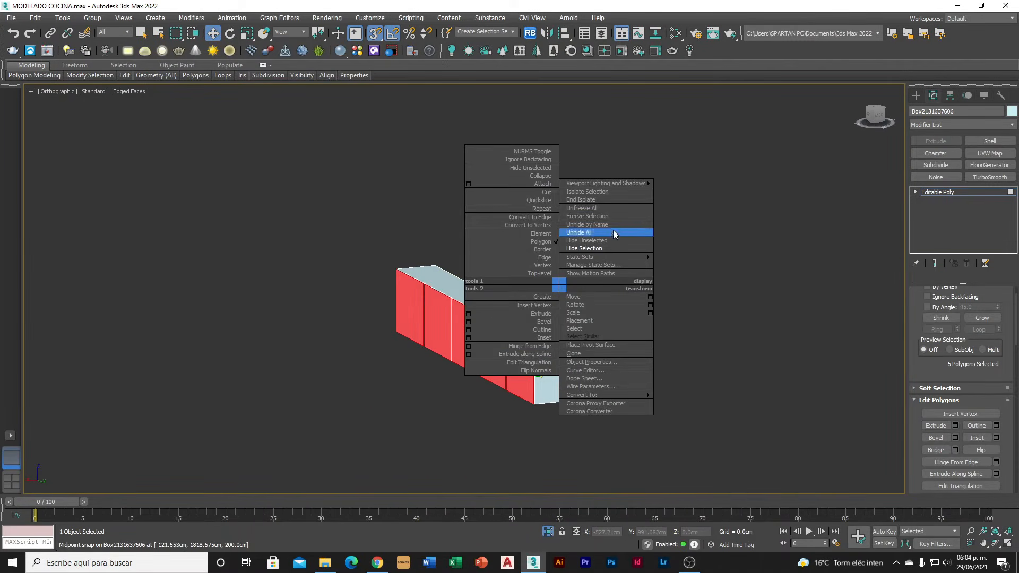
{"action": "left_click", "coordinate": [615, 207]}
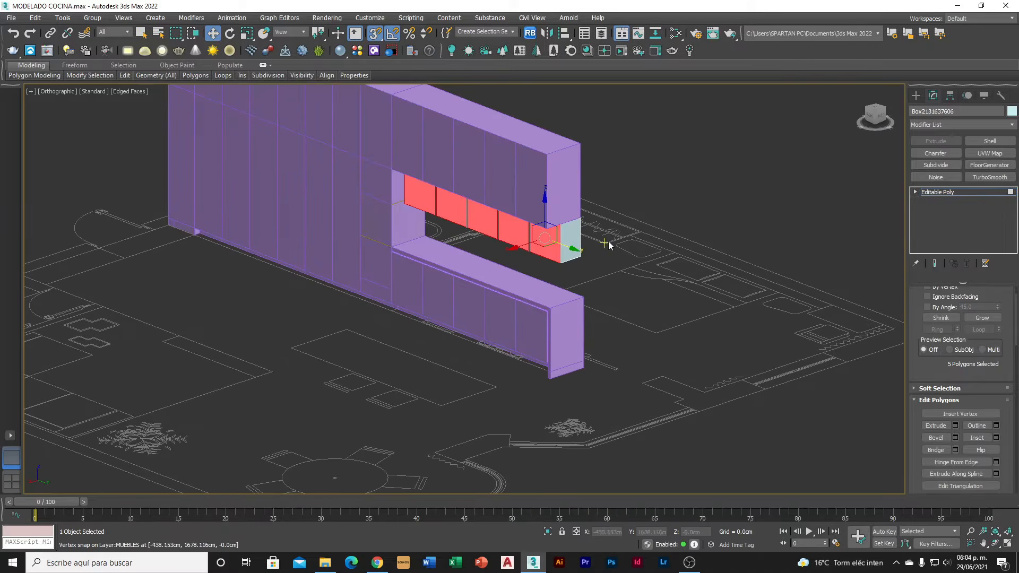
{"action": "key", "text": "4"}
{"action": "middle_click_drag", "start_coordinate": [562, 272], "coordinate": [589, 266]}
{"action": "mouse_move", "coordinate": [525, 286]}
{"action": "middle_mouse_down", "text": "alt"}
{"action": "mouse_move", "coordinate": [548, 301]}
{"action": "mouse_move", "coordinate": [519, 291]}
{"action": "middle_mouse_up", "text": "alt"}
{"action": "scroll", "coordinate": [355, 234], "scroll_direction": "up", "scroll_amount": 4}
{"action": "scroll", "coordinate": [448, 257], "scroll_direction": "down", "scroll_amount": 4}
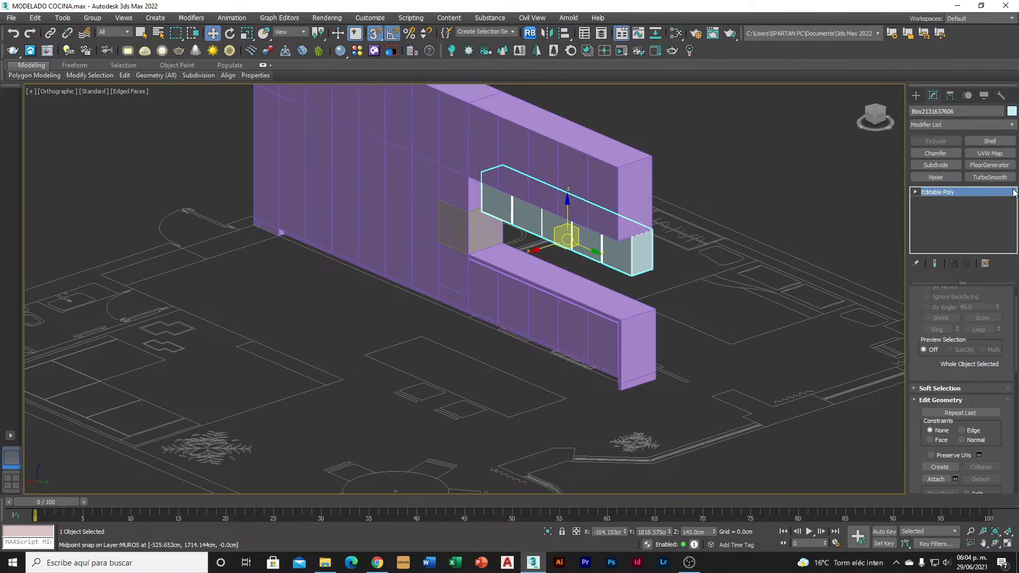
Select the five door polygons on the low cabinet's front in the main kitchen unit
{"action": "left_click", "coordinate": [636, 349]}
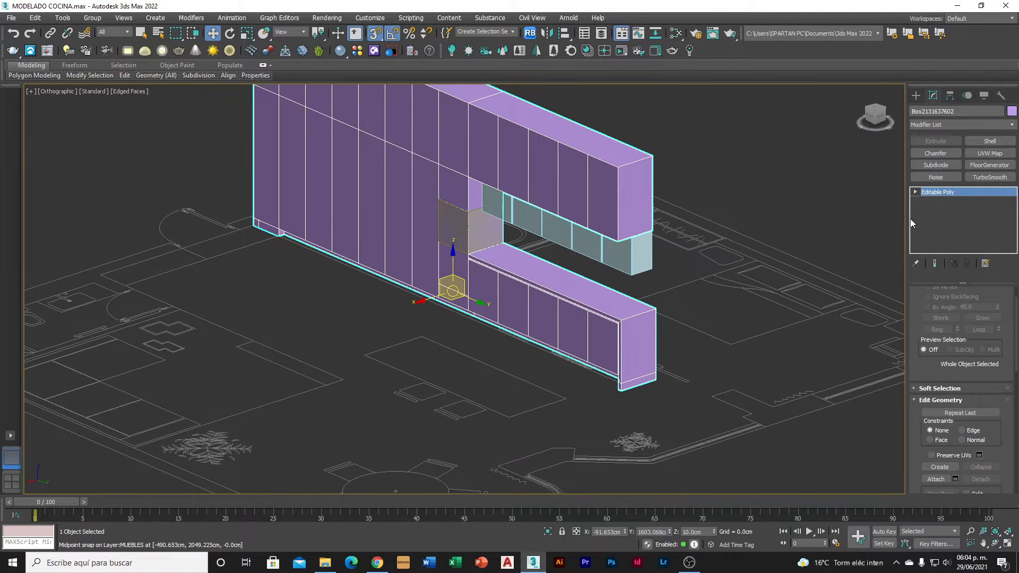
{"action": "key", "text": "4"}
{"action": "left_click", "coordinate": [140, 33]}
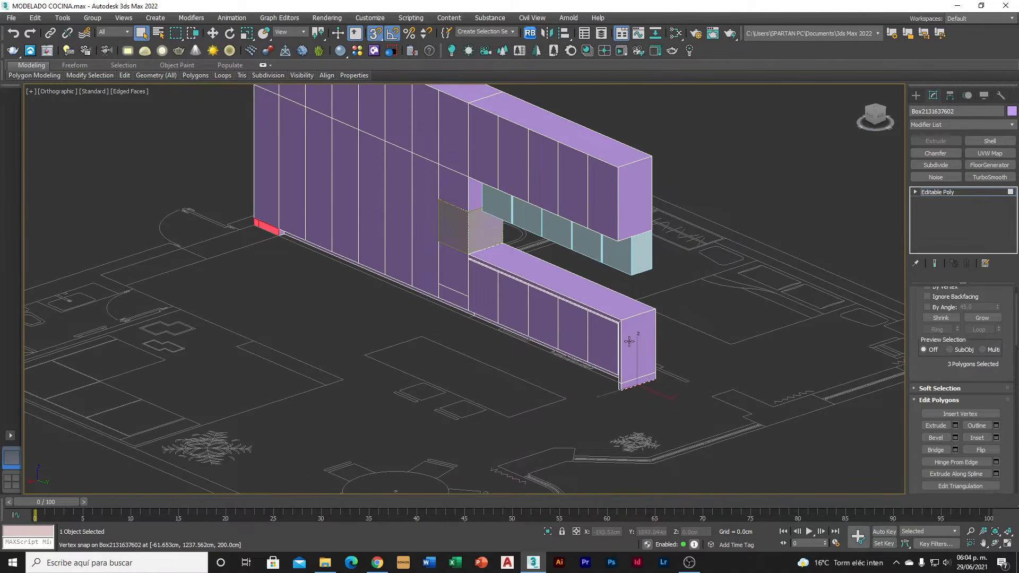
{"action": "left_click", "coordinate": [604, 342]}
{"action": "left_click", "coordinate": [573, 329], "text": "ctrl"}
{"action": "left_click", "coordinate": [542, 316], "text": "ctrl"}
{"action": "left_click", "coordinate": [507, 307], "text": "ctrl"}
{"action": "left_click", "coordinate": [470, 287], "text": "ctrl"}
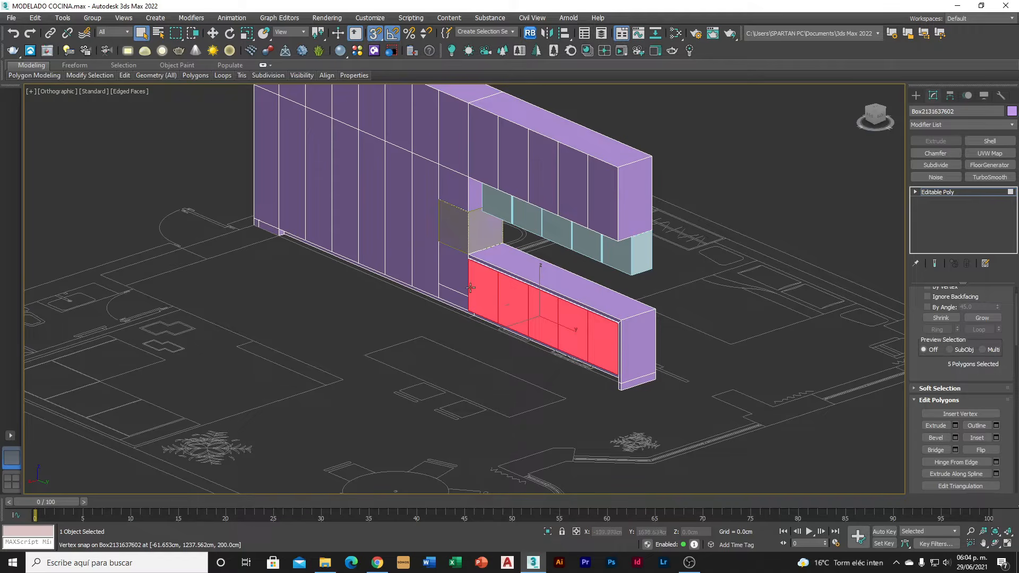
Add all front polygons of the tall block and upper cabinets to the selection, leaving out the oven niche
{"action": "left_click", "coordinate": [450, 298], "text": "ctrl"}
{"action": "left_click", "coordinate": [453, 277], "text": "ctrl"}
{"action": "left_click", "coordinate": [459, 192], "text": "ctrl"}
{"action": "left_click", "coordinate": [429, 204], "text": "ctrl"}
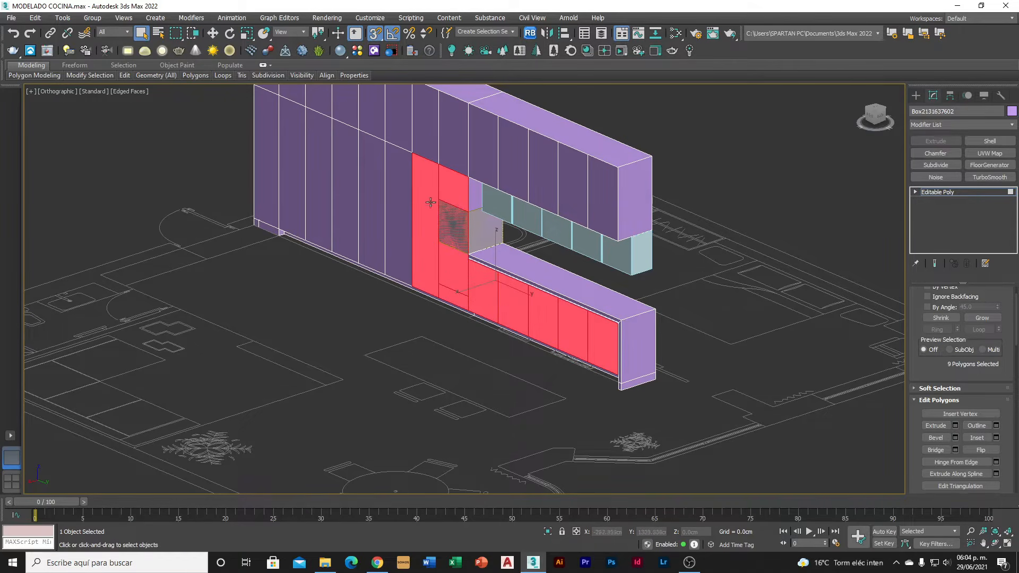
{"action": "left_click", "coordinate": [389, 208], "text": "ctrl"}
{"action": "left_click", "coordinate": [371, 200], "text": "ctrl"}
{"action": "left_click", "coordinate": [339, 193], "text": "ctrl"}
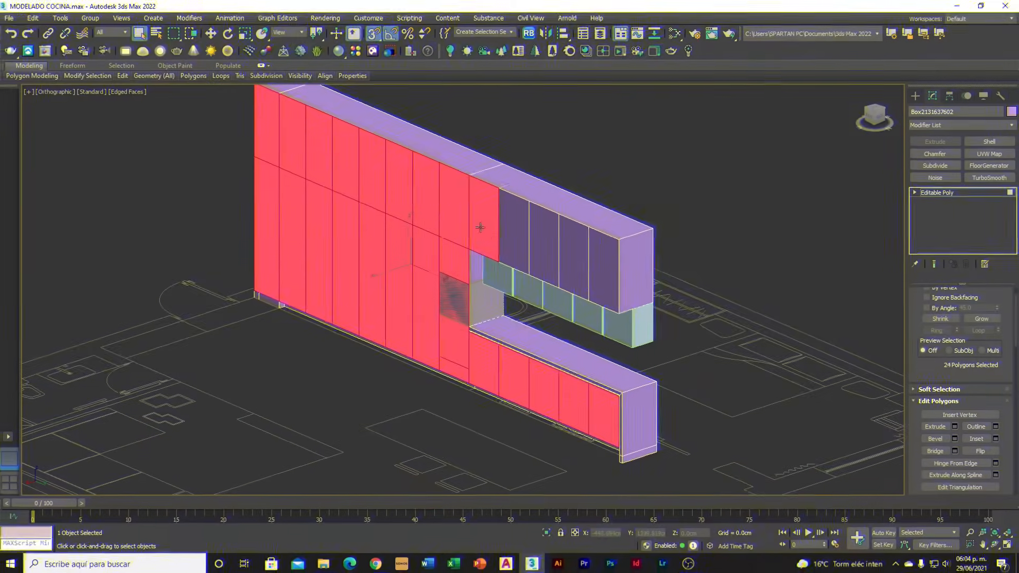
{"action": "left_click", "coordinate": [516, 237], "text": "ctrl"}
{"action": "left_click", "coordinate": [546, 250], "text": "ctrl"}
{"action": "left_click", "coordinate": [576, 263], "text": "ctrl"}
{"action": "left_click", "coordinate": [603, 281], "text": "ctrl"}
{"action": "middle_click_drag", "start_coordinate": [603, 283], "coordinate": [704, 322], "text": "alt"}
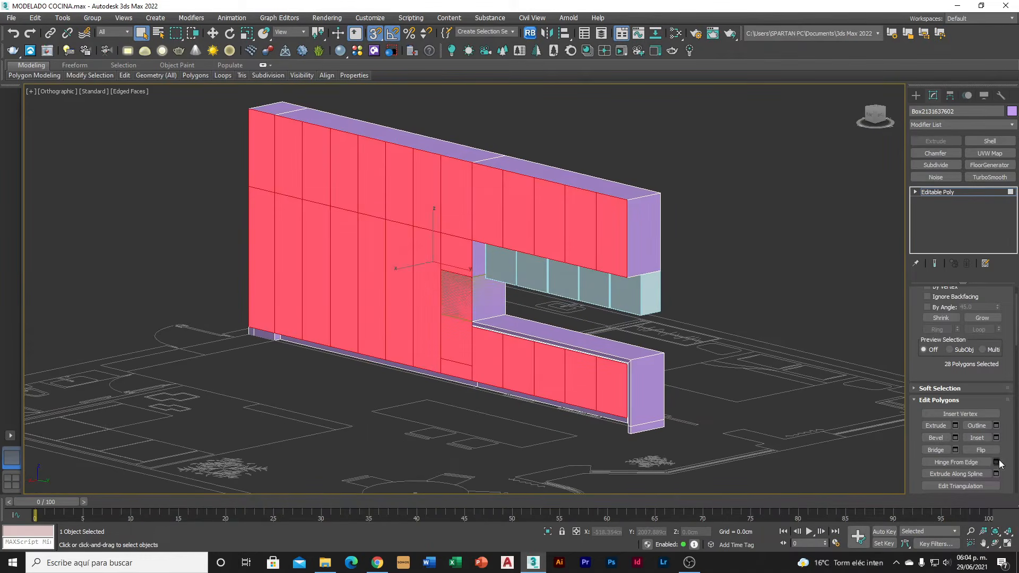
Inset the selected front polygons by 1 cm, using the By Polygon option
{"action": "left_click", "coordinate": [996, 438]}
{"action": "left_click", "coordinate": [480, 294]}
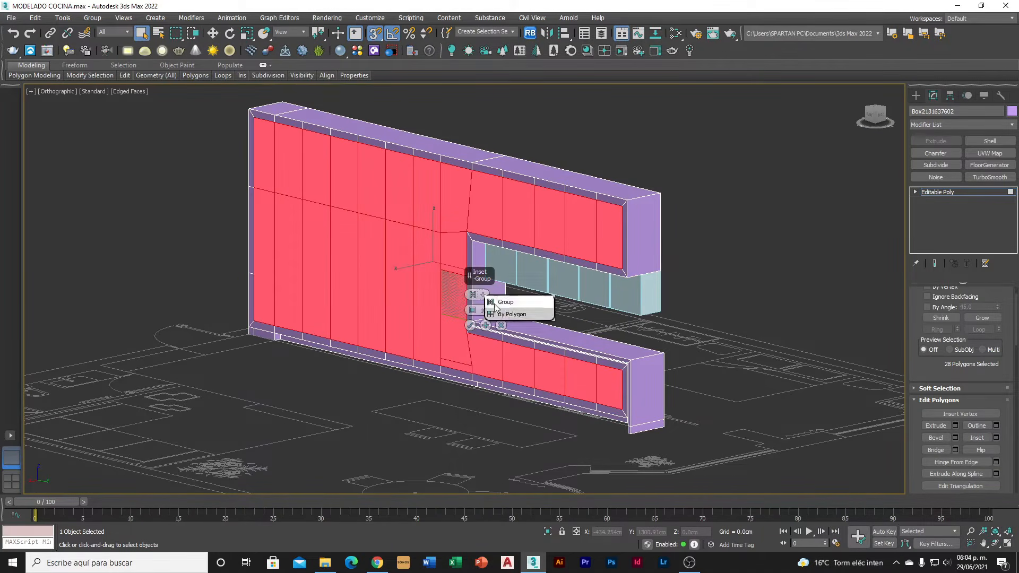
{"action": "left_click", "coordinate": [504, 313]}
{"action": "type", "text": "1"}
{"action": "key", "text": "Return"}
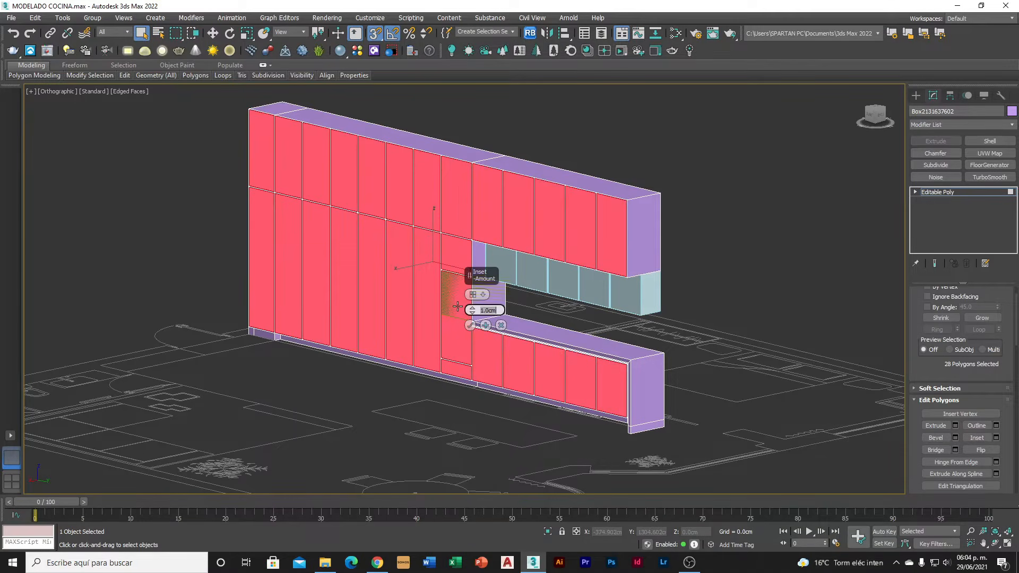
{"action": "left_click", "coordinate": [470, 325]}
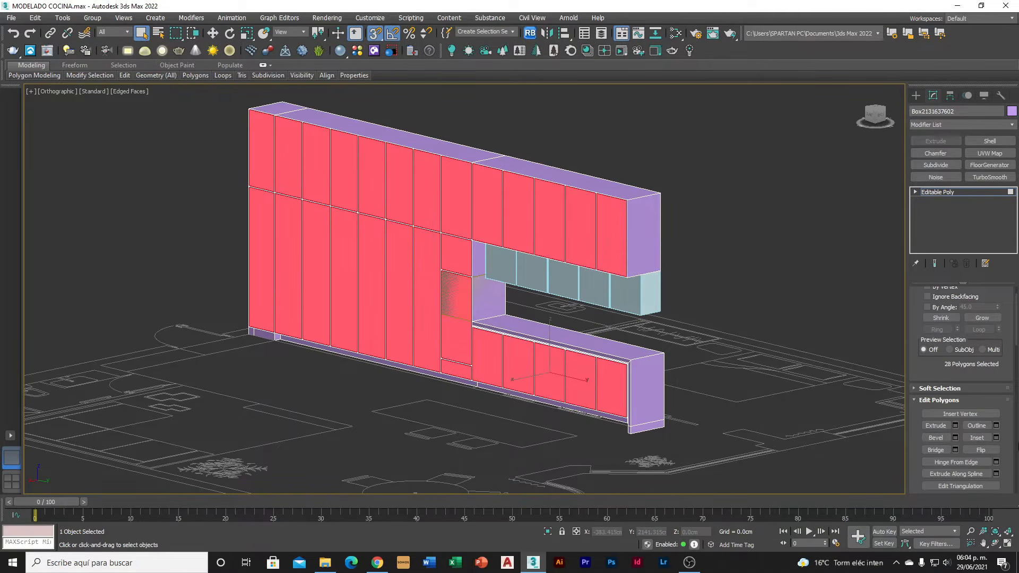
Detach the inset door faces as a separate object named "caras cocina 1" and leave polygon editing
{"action": "scroll", "coordinate": [993, 458], "scroll_direction": "down", "scroll_amount": 3}
{"action": "scroll", "coordinate": [998, 439], "scroll_direction": "down", "scroll_amount": 3}
{"action": "left_click", "coordinate": [980, 450]}
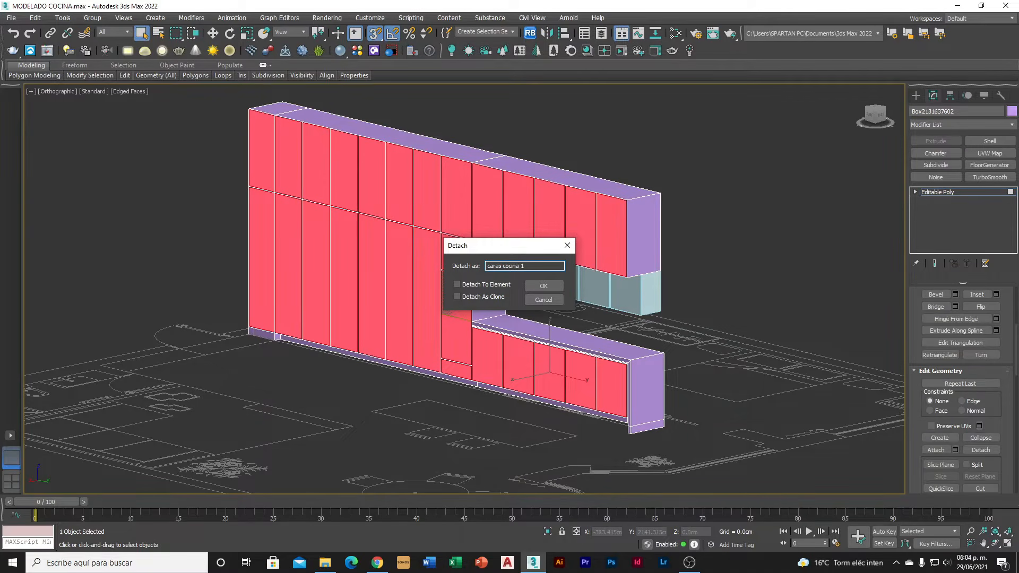
{"action": "key", "text": "Return"}
{"action": "key", "text": "6"}
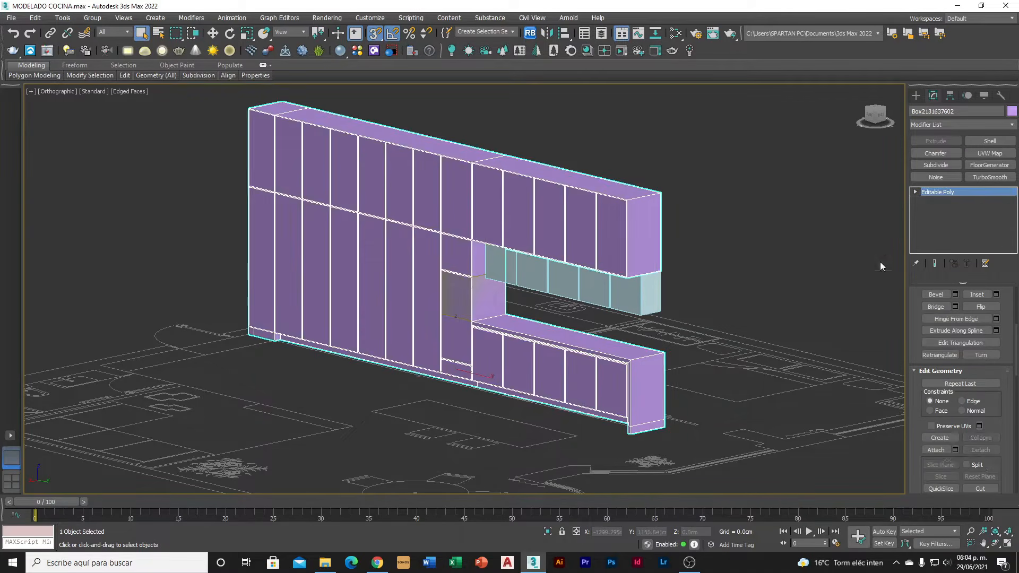
Extrude the oven niche polygon on the tall block of the main kitchen unit inward by -55 cm
{"action": "scroll", "coordinate": [530, 223], "scroll_direction": "down", "scroll_amount": 3}
{"action": "middle_click_drag", "start_coordinate": [530, 223], "coordinate": [465, 315], "text": "alt"}
{"action": "scroll", "coordinate": [508, 323], "scroll_direction": "up", "scroll_amount": 5}
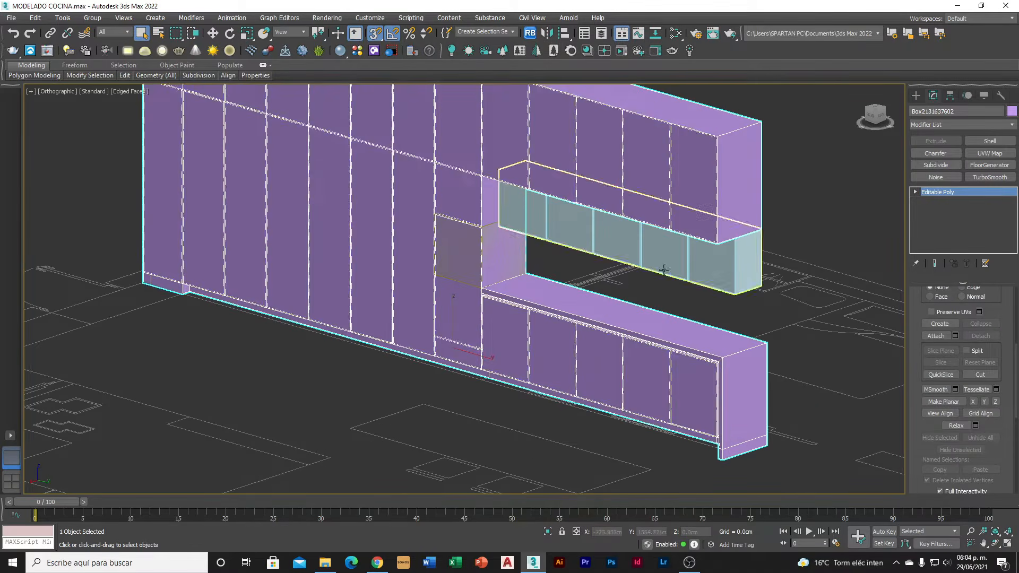
{"action": "left_click", "coordinate": [464, 315]}
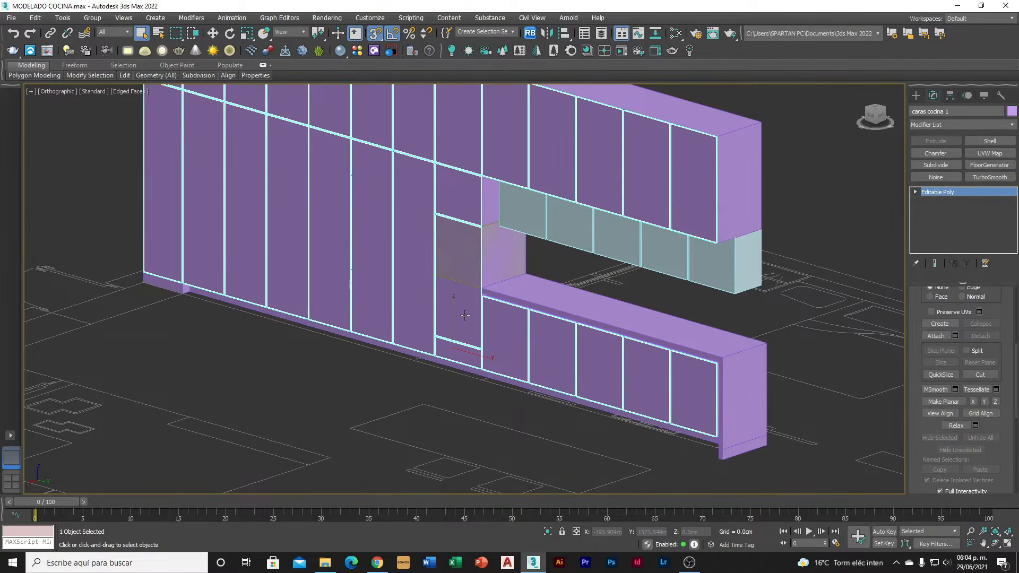
{"action": "left_click", "coordinate": [466, 300]}
{"action": "scroll", "coordinate": [471, 296], "scroll_direction": "up", "scroll_amount": 3}
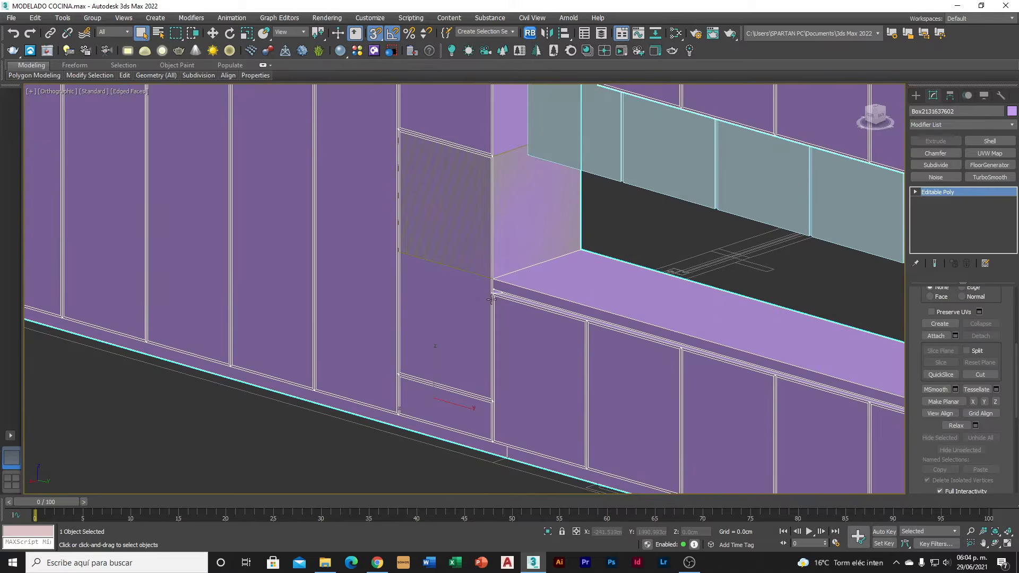
{"action": "scroll", "coordinate": [491, 300], "scroll_direction": "down", "scroll_amount": 6}
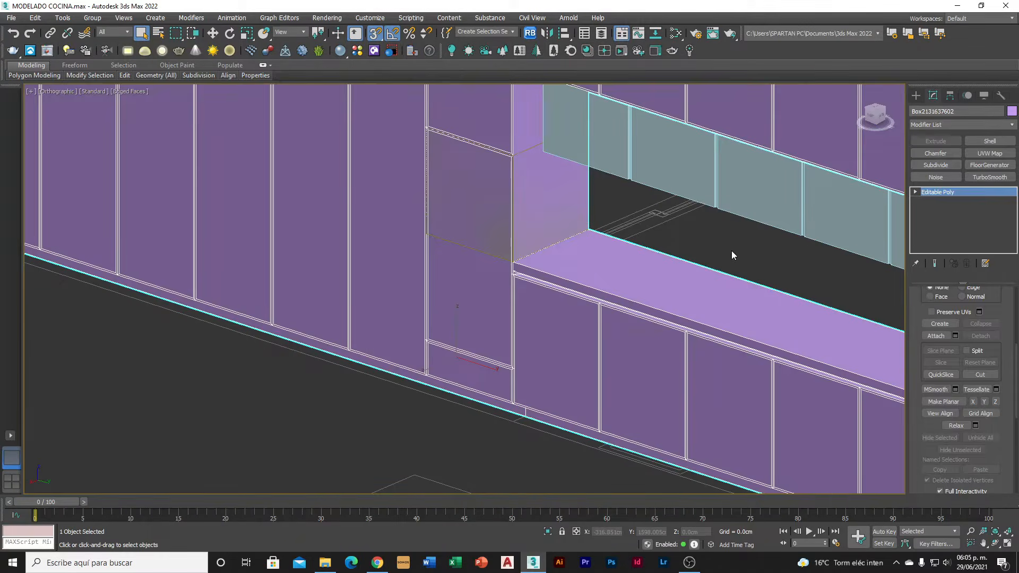
{"action": "key", "text": "4"}
{"action": "left_click", "coordinate": [493, 306]}
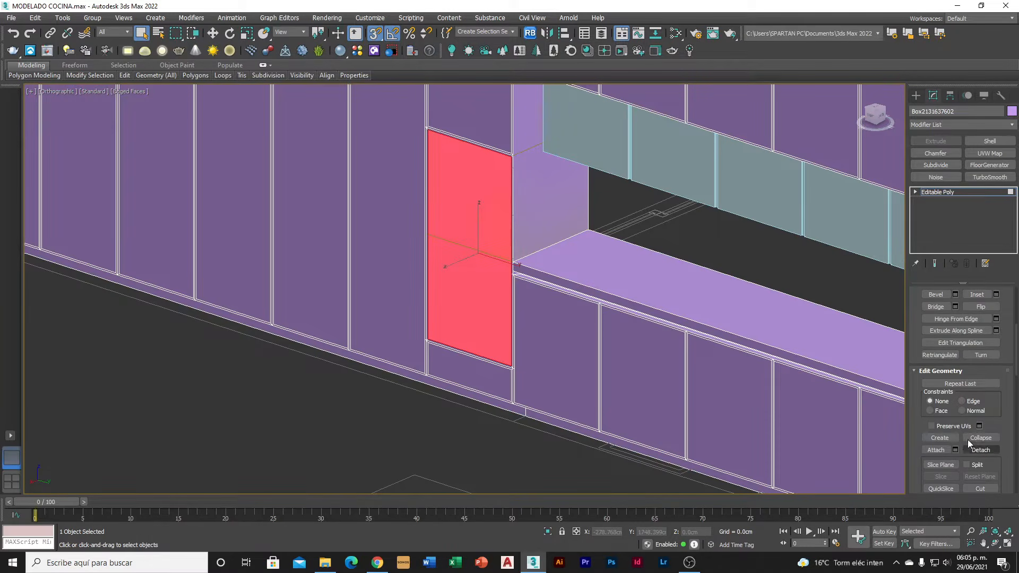
{"action": "scroll", "coordinate": [954, 353], "scroll_direction": "up", "scroll_amount": 2}
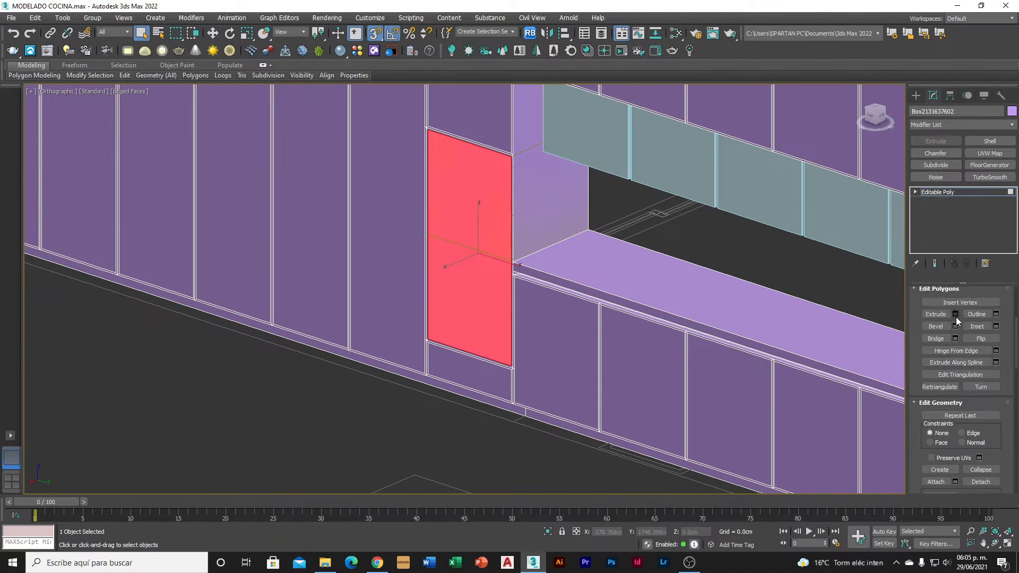
{"action": "left_click", "coordinate": [956, 314]}
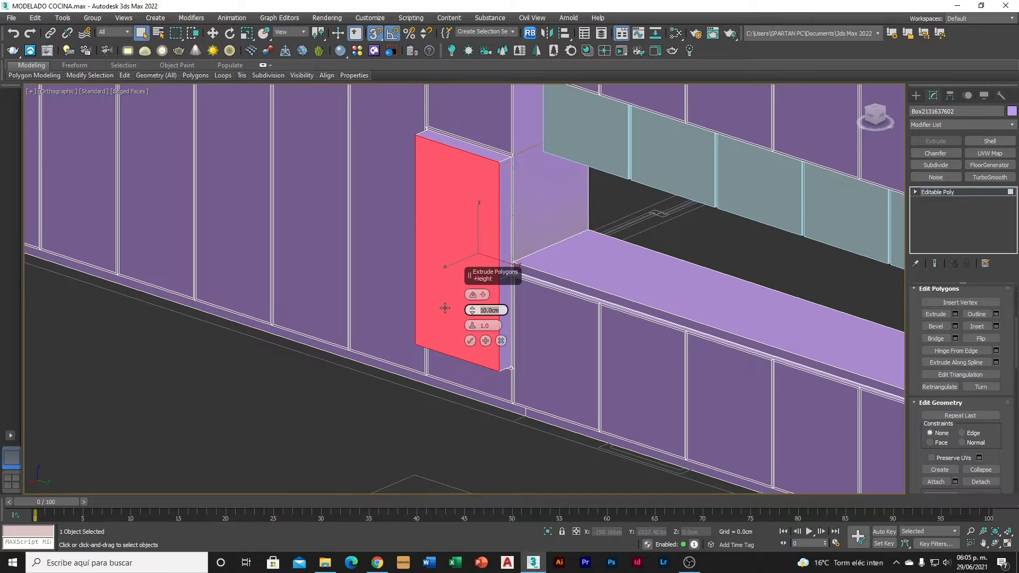
{"action": "key", "text": "Return"}
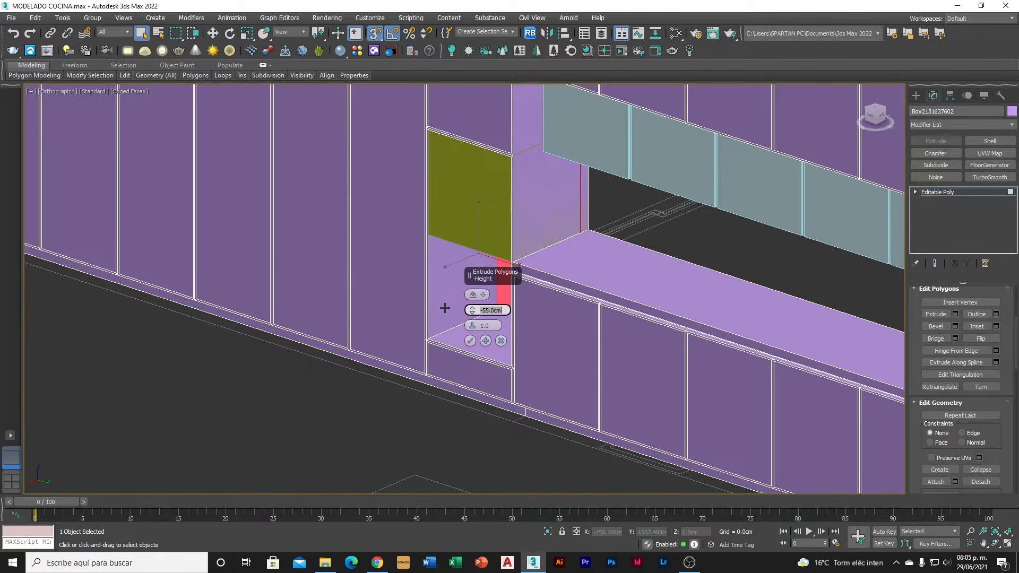
{"action": "left_click", "coordinate": [473, 341]}
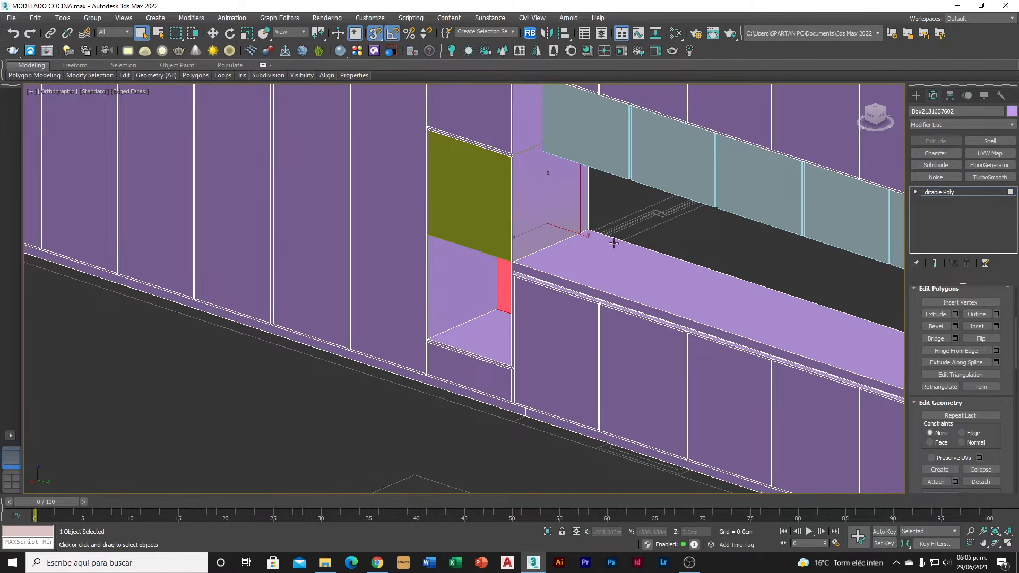
Leave polygon editing and delete the olive panel remaining in the oven niche opening
{"action": "right_click", "coordinate": [702, 226]}
{"action": "left_click", "coordinate": [600, 215]}
{"action": "key", "text": "4"}
{"action": "left_click", "coordinate": [472, 192]}
{"action": "key", "text": "Delete"}
{"action": "scroll", "coordinate": [482, 225], "scroll_direction": "down", "scroll_amount": 3}
{"action": "middle_click_drag", "start_coordinate": [484, 243], "coordinate": [562, 222], "text": "alt"}
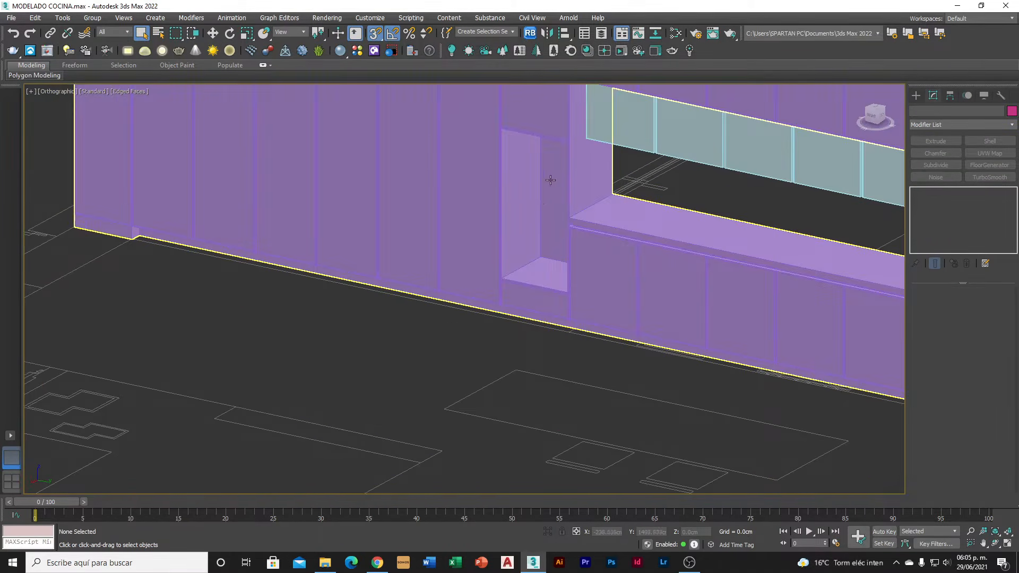
Connect the front and back long edges of the low cabinet's countertop with two segments
{"action": "middle_click_drag", "start_coordinate": [550, 180], "coordinate": [586, 234], "text": "alt"}
{"action": "scroll", "coordinate": [703, 327], "scroll_direction": "down", "scroll_amount": 2}
{"action": "middle_click_drag", "start_coordinate": [703, 327], "coordinate": [492, 227]}
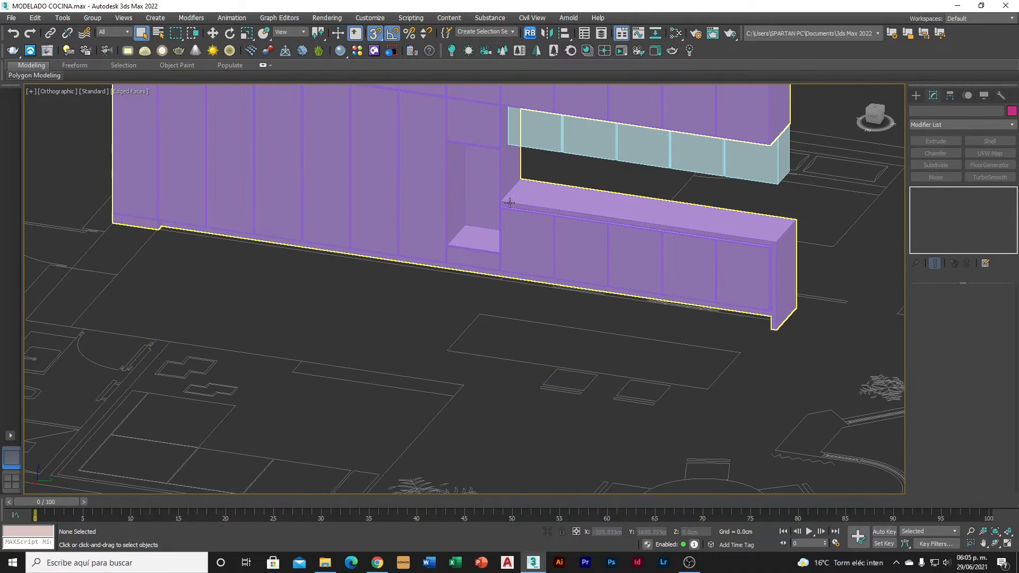
{"action": "scroll", "coordinate": [555, 220], "scroll_direction": "up", "scroll_amount": 3}
{"action": "middle_click_drag", "start_coordinate": [554, 221], "coordinate": [564, 246], "text": "alt"}
{"action": "left_click", "coordinate": [571, 253]}
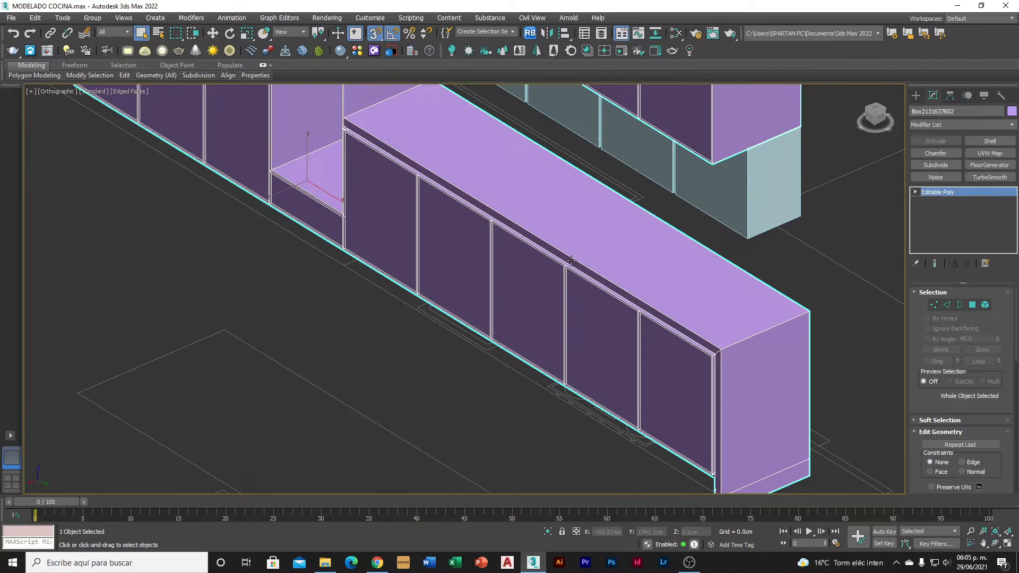
{"action": "key", "text": "2"}
{"action": "scroll", "coordinate": [518, 201], "scroll_direction": "up", "scroll_amount": 2}
{"action": "left_click", "coordinate": [504, 224]}
{"action": "left_click", "coordinate": [621, 168], "text": "ctrl"}
{"action": "scroll", "coordinate": [610, 175], "scroll_direction": "down", "scroll_amount": 3}
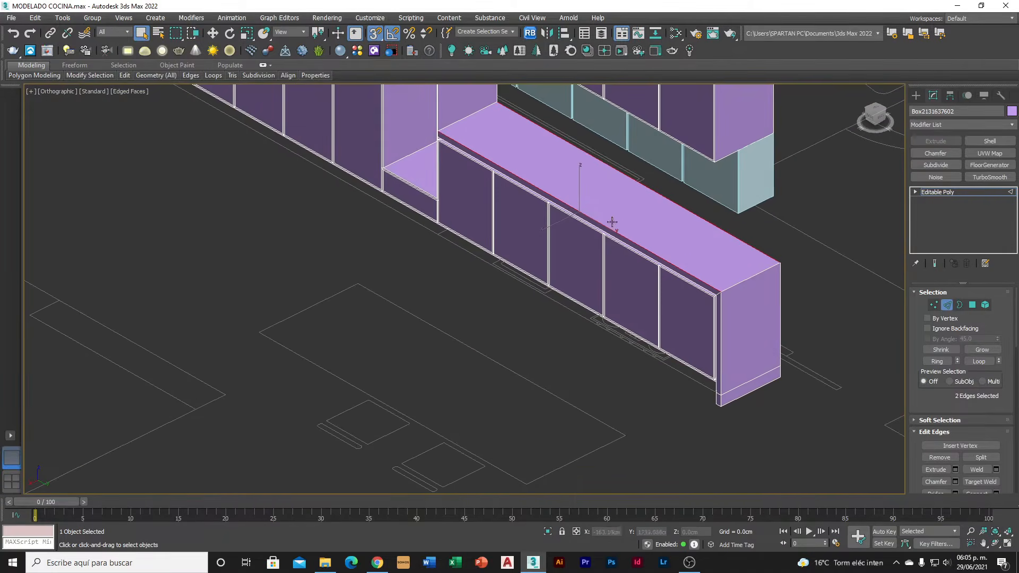
{"action": "scroll", "coordinate": [1003, 461], "scroll_direction": "down", "scroll_amount": 2}
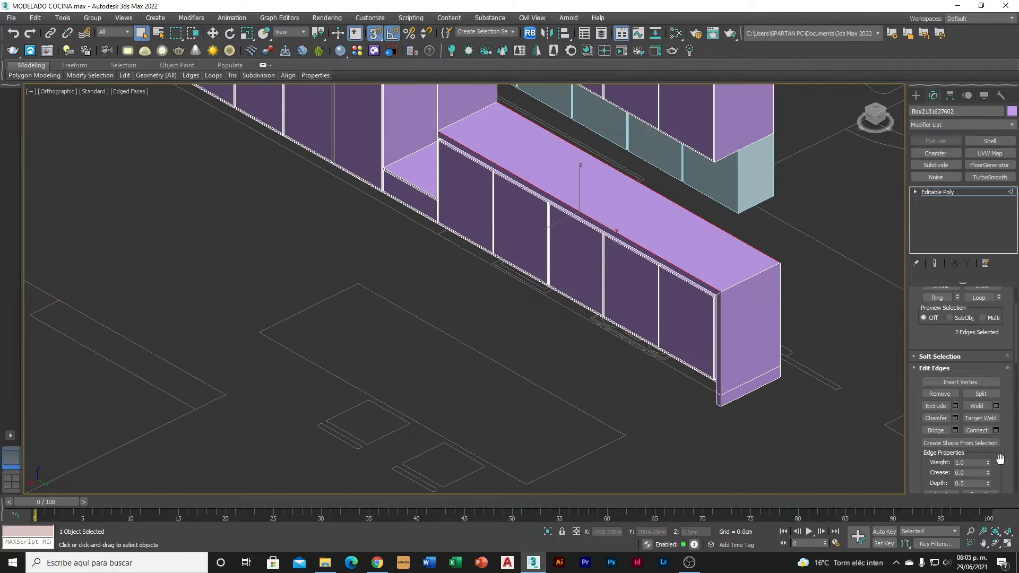
{"action": "left_click", "coordinate": [997, 430]}
{"action": "left_click", "coordinate": [470, 341]}
Move the two new countertop cross edges to snap them to the sides of the sink drawn in the floor plan
{"action": "scroll", "coordinate": [575, 190], "scroll_direction": "up", "scroll_amount": 5}
{"action": "key", "text": "w"}
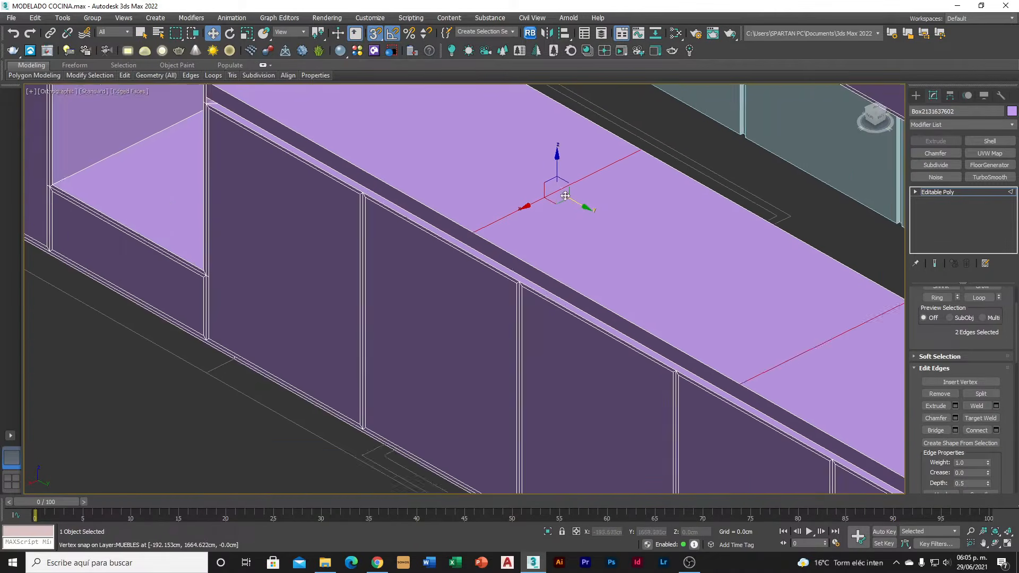
{"action": "key", "text": "F3"}
{"action": "scroll", "coordinate": [594, 165], "scroll_direction": "down", "scroll_amount": 4}
{"action": "left_click", "coordinate": [600, 152]}
{"action": "left_click_drag", "start_coordinate": [603, 151], "coordinate": [505, 298]}
{"action": "left_click", "coordinate": [758, 263]}
{"action": "left_click_drag", "start_coordinate": [791, 258], "coordinate": [605, 363]}
Select both countertop cross edges above the sink and connect them with one segment
{"action": "scroll", "coordinate": [615, 292], "scroll_direction": "down", "scroll_amount": 4}
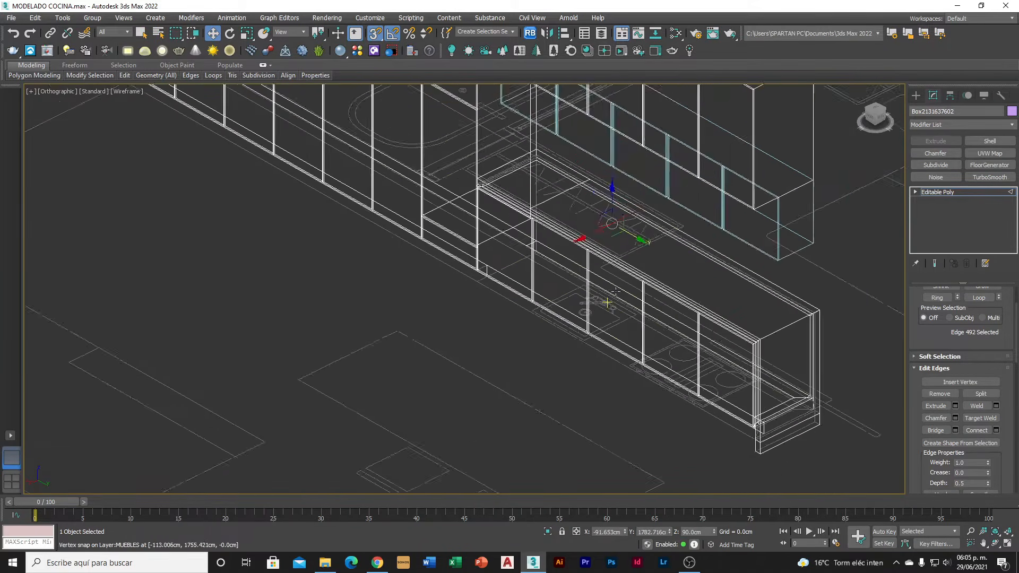
{"action": "middle_click_drag", "start_coordinate": [615, 291], "coordinate": [587, 293], "text": "alt"}
{"action": "left_click", "coordinate": [582, 140], "text": "ctrl"}
{"action": "middle_click_drag", "start_coordinate": [587, 152], "coordinate": [605, 159], "text": "alt"}
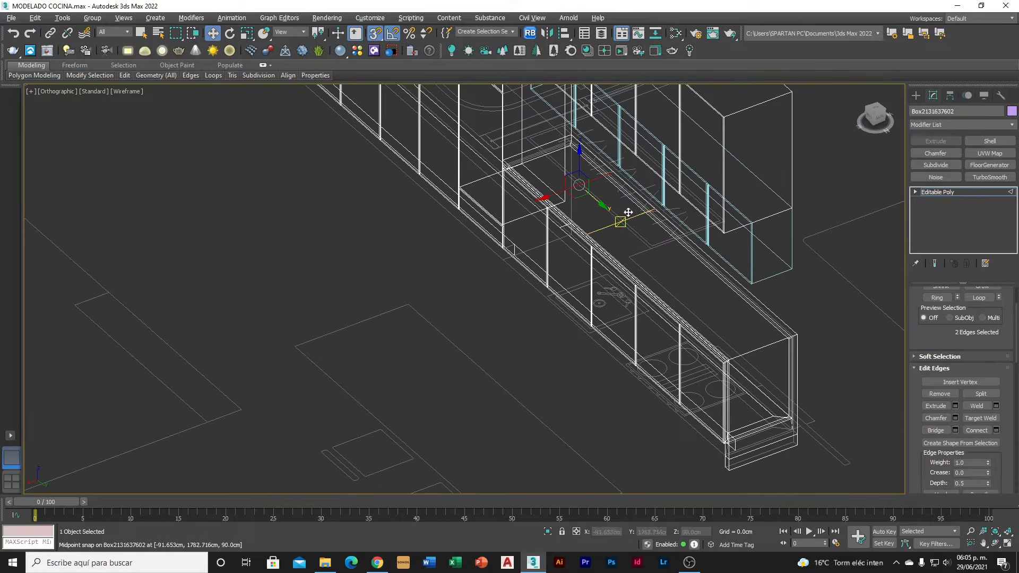
{"action": "left_click", "coordinate": [996, 430]}
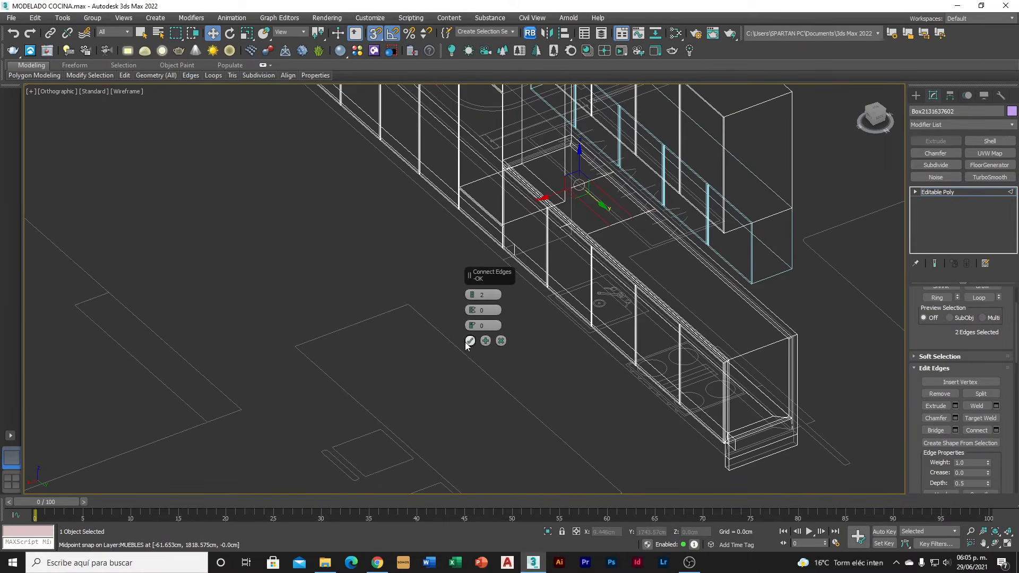
{"action": "left_click", "coordinate": [473, 297]}
{"action": "left_click", "coordinate": [470, 341]}
Offset the new lengthwise edge by 25 cm in X toward the countertop's front
{"action": "middle_click_drag", "start_coordinate": [583, 264], "coordinate": [570, 264], "text": "alt"}
{"action": "right_click", "coordinate": [214, 33]}
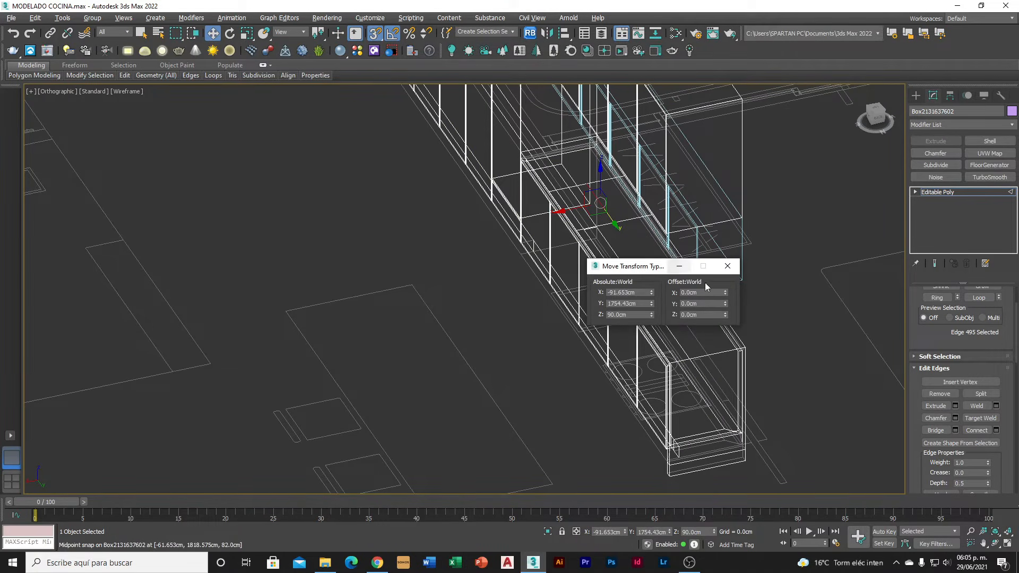
{"action": "type", "text": "25"}
{"action": "key", "text": "Return"}
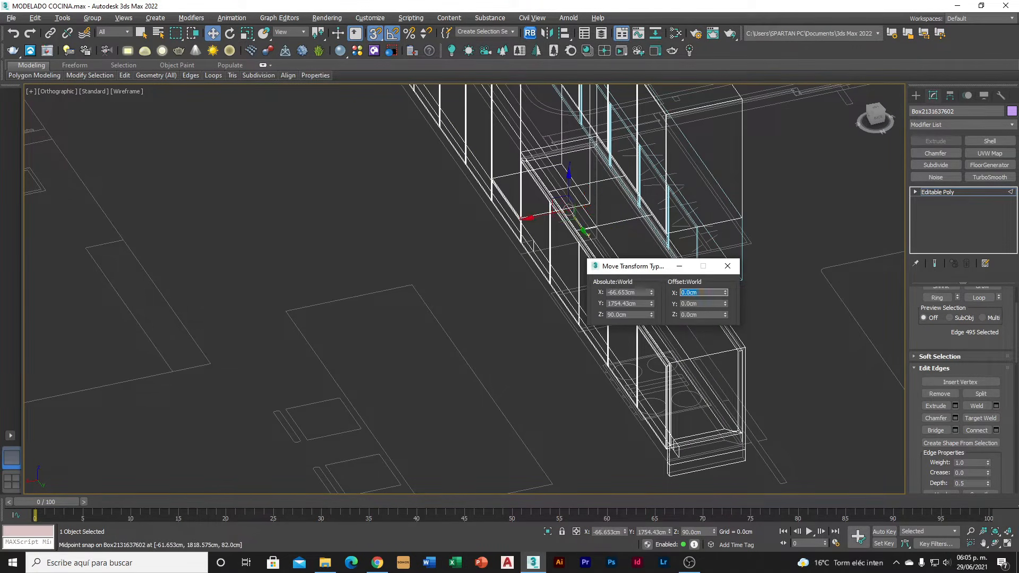
{"action": "left_click", "coordinate": [728, 266]}
Connect the remaining parts of the two cross edges with another edge and offset it by -25 cm in X
{"action": "scroll", "coordinate": [685, 255], "scroll_direction": "up", "scroll_amount": 3}
{"action": "left_click", "coordinate": [687, 255]}
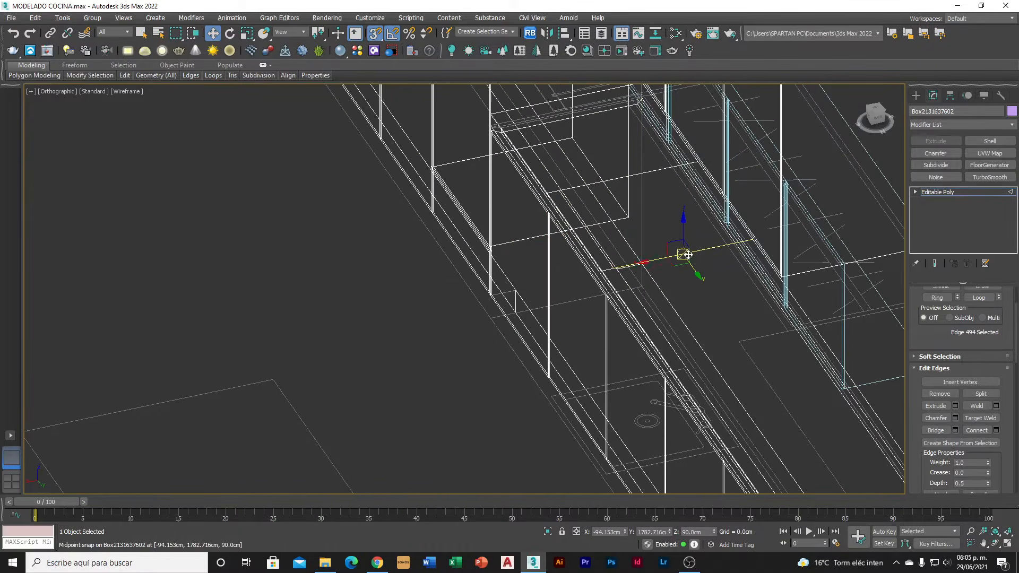
{"action": "left_click", "coordinate": [639, 175], "text": "ctrl"}
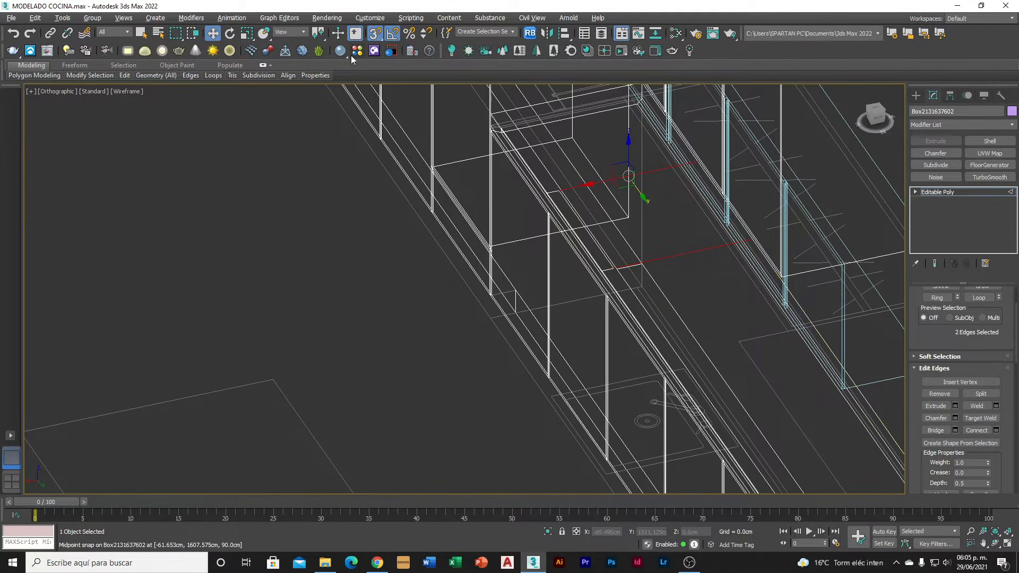
{"action": "left_click", "coordinate": [992, 430]}
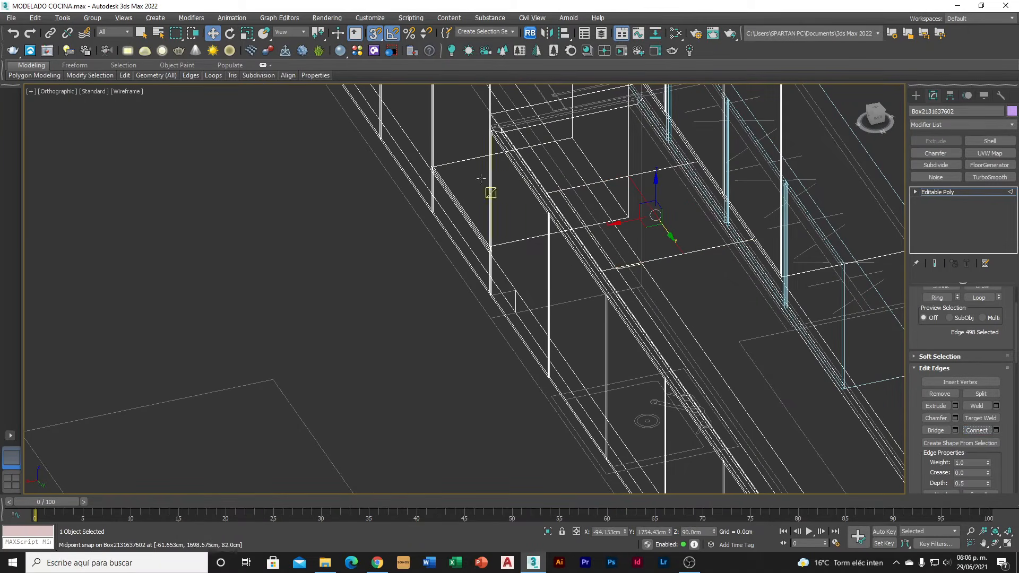
{"action": "right_click", "coordinate": [212, 33]}
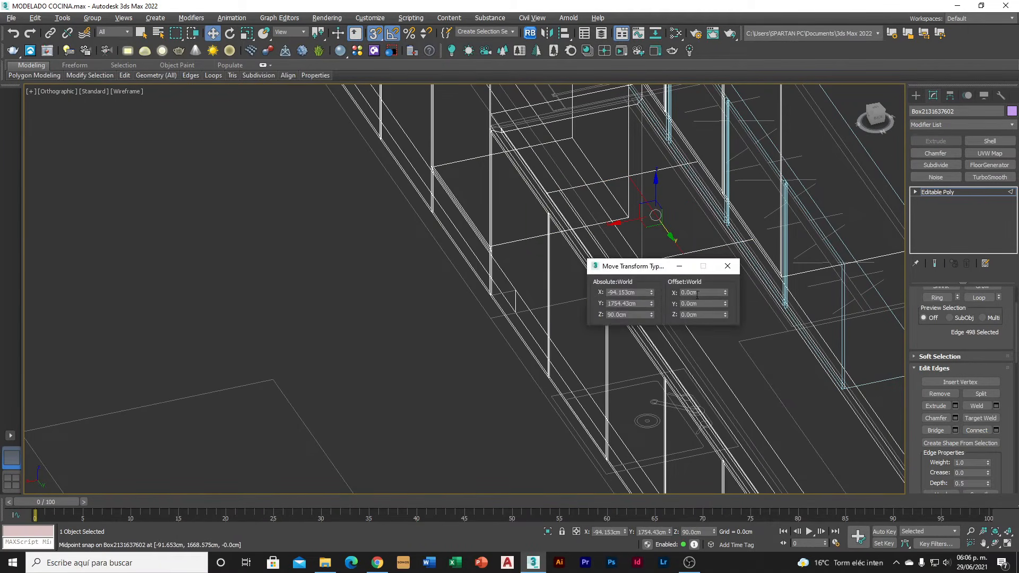
{"action": "type", "text": "-25"}
{"action": "key", "text": "Return"}
{"action": "left_click", "coordinate": [728, 265]}
{"action": "scroll", "coordinate": [727, 272], "scroll_direction": "down", "scroll_amount": 3}
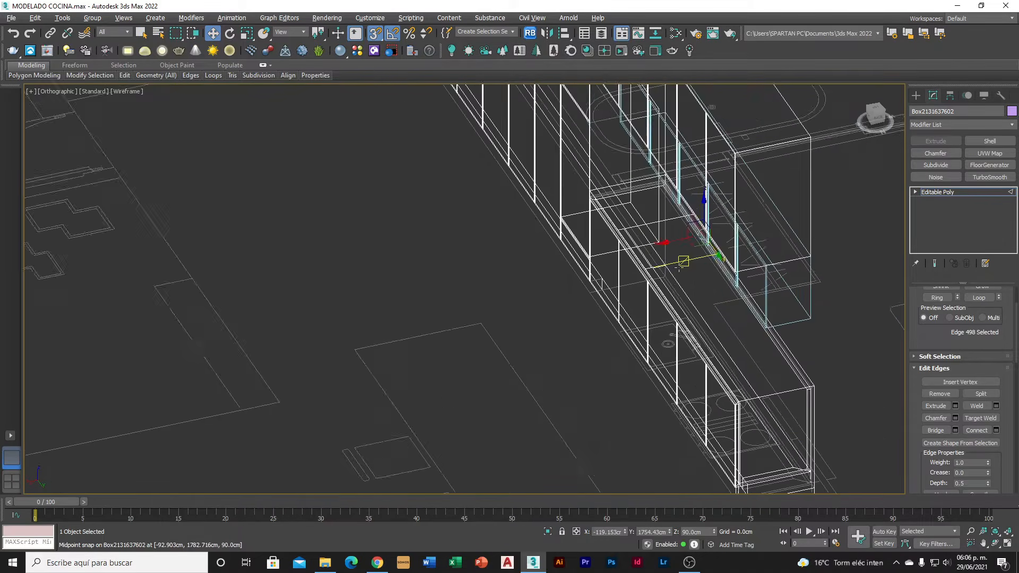
Extrude the countertop polygon above the sink downward by -55 cm and return to shaded display
{"action": "key", "text": "4"}
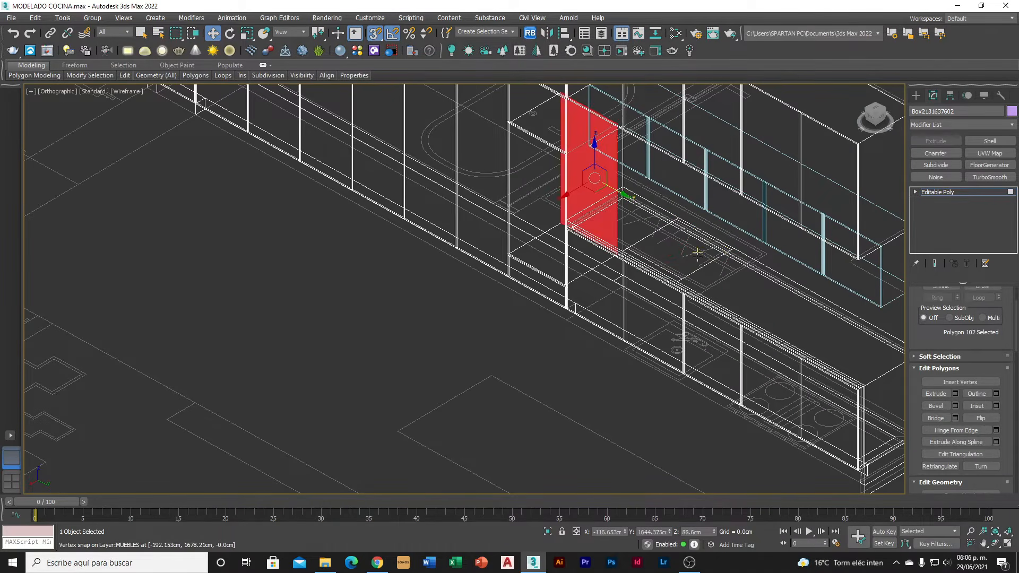
{"action": "left_click", "coordinate": [697, 251]}
{"action": "left_click", "coordinate": [955, 394]}
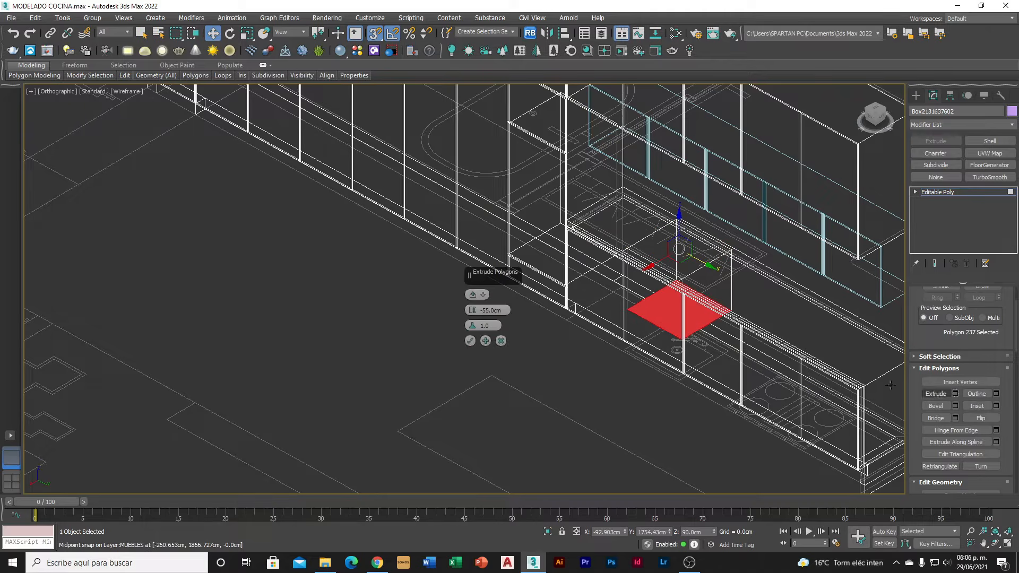
{"action": "left_click", "coordinate": [470, 342]}
{"action": "scroll", "coordinate": [646, 342], "scroll_direction": "up", "scroll_amount": 1}
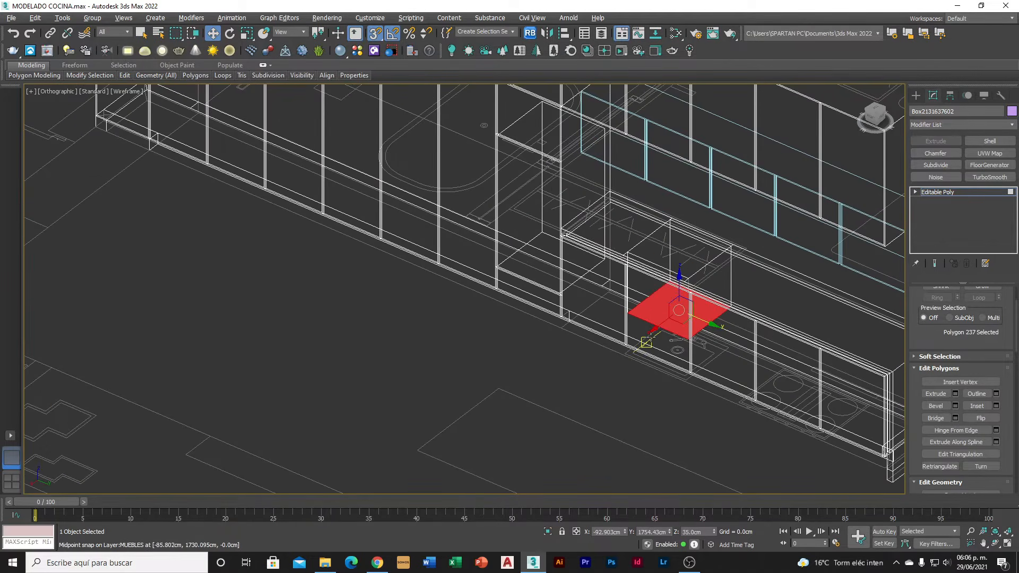
{"action": "key", "text": "F3"}
Turn off snapping and move the sink recess's back wall polygon slightly forward along X
{"action": "scroll", "coordinate": [683, 302], "scroll_direction": "up", "scroll_amount": 4}
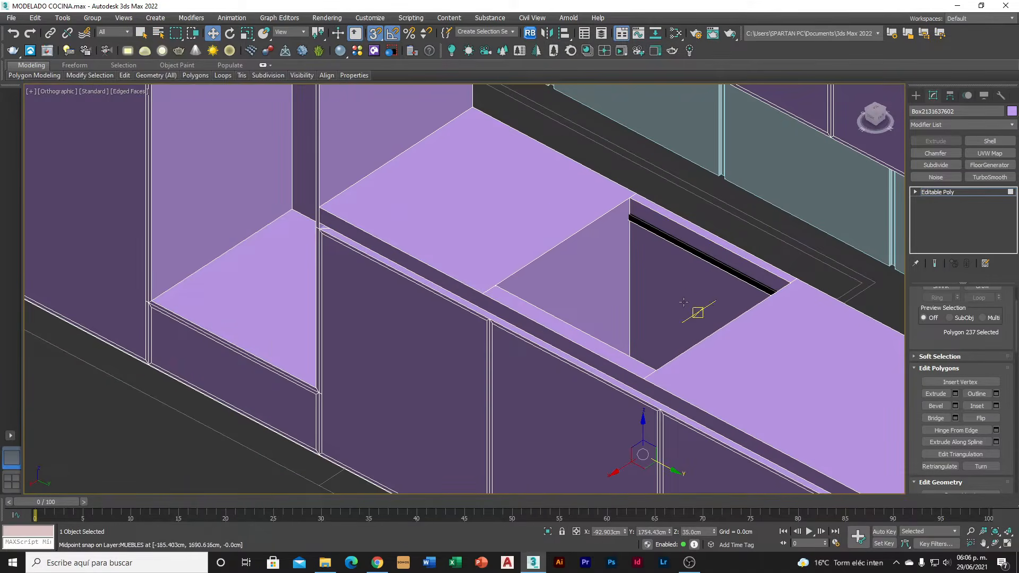
{"action": "scroll", "coordinate": [683, 302], "scroll_direction": "up", "scroll_amount": 4}
{"action": "scroll", "coordinate": [587, 200], "scroll_direction": "down", "scroll_amount": 4}
{"action": "left_click", "coordinate": [646, 251]}
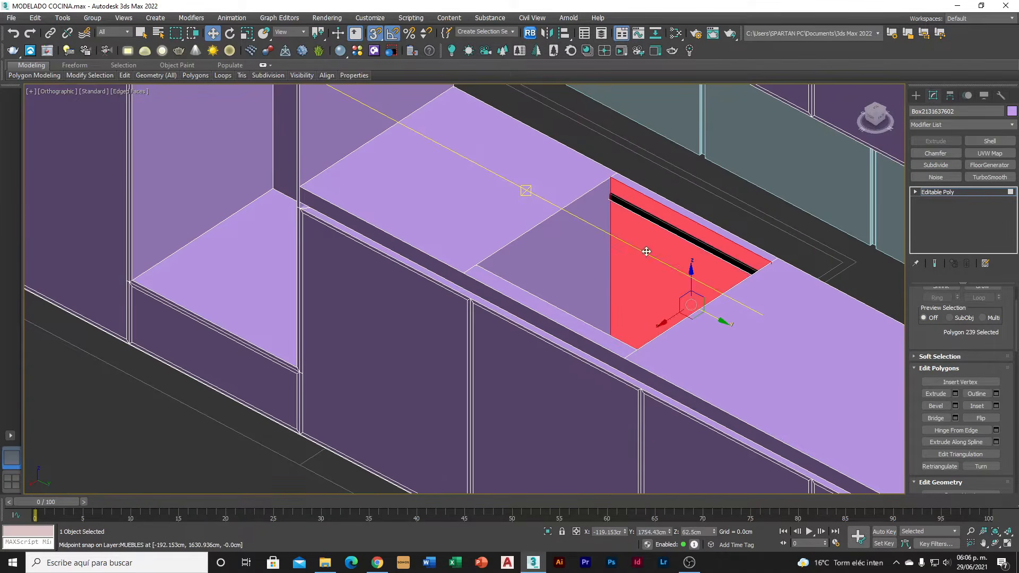
{"action": "scroll", "coordinate": [684, 304], "scroll_direction": "up", "scroll_amount": 2}
{"action": "key", "text": "s"}
{"action": "left_click_drag", "start_coordinate": [676, 319], "coordinate": [666, 322]}
Select the five low cabinet doors and all front panels of the tall block and upper cabinets, leaving out the oven niche
{"action": "scroll", "coordinate": [663, 304], "scroll_direction": "down", "scroll_amount": 4}
{"action": "middle_click_drag", "start_coordinate": [660, 298], "coordinate": [638, 292], "text": "alt"}
{"action": "scroll", "coordinate": [639, 292], "scroll_direction": "down", "scroll_amount": 5}
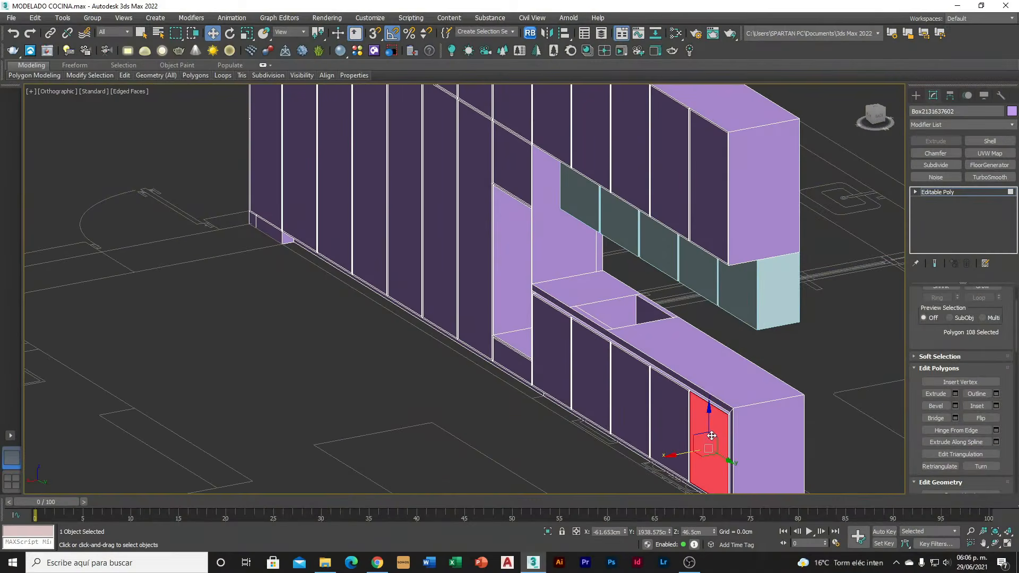
{"action": "left_click", "coordinate": [669, 423], "text": "ctrl"}
{"action": "left_click", "coordinate": [632, 401], "text": "ctrl"}
{"action": "left_click", "coordinate": [589, 371], "text": "ctrl"}
{"action": "left_click", "coordinate": [565, 357], "text": "ctrl"}
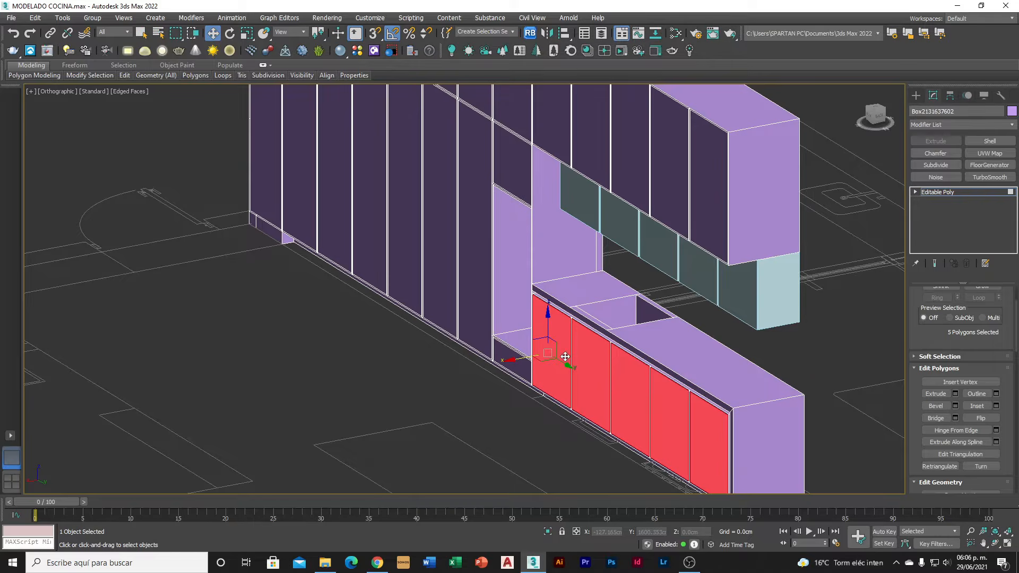
{"action": "left_click", "coordinate": [141, 33]}
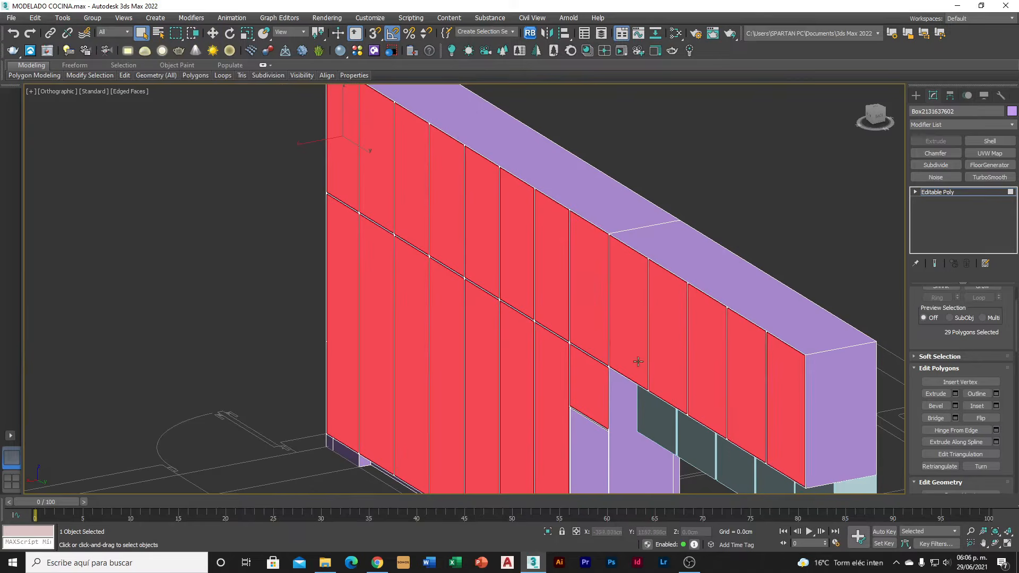
{"action": "scroll", "coordinate": [637, 363], "scroll_direction": "up", "scroll_amount": 3}
{"action": "middle_click_drag", "start_coordinate": [573, 320], "coordinate": [650, 312], "text": "alt"}
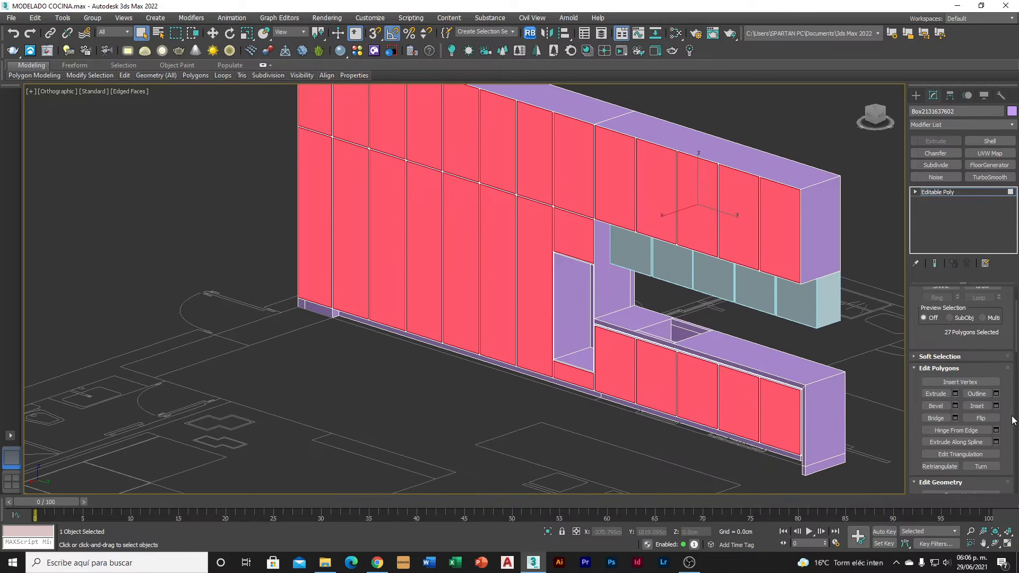
Detach the selected door and front panel polygons as a separate object named "caras cocina 1" and leave polygon editing
{"action": "scroll", "coordinate": [1000, 464], "scroll_direction": "down", "scroll_amount": 4}
{"action": "left_click", "coordinate": [993, 451]}
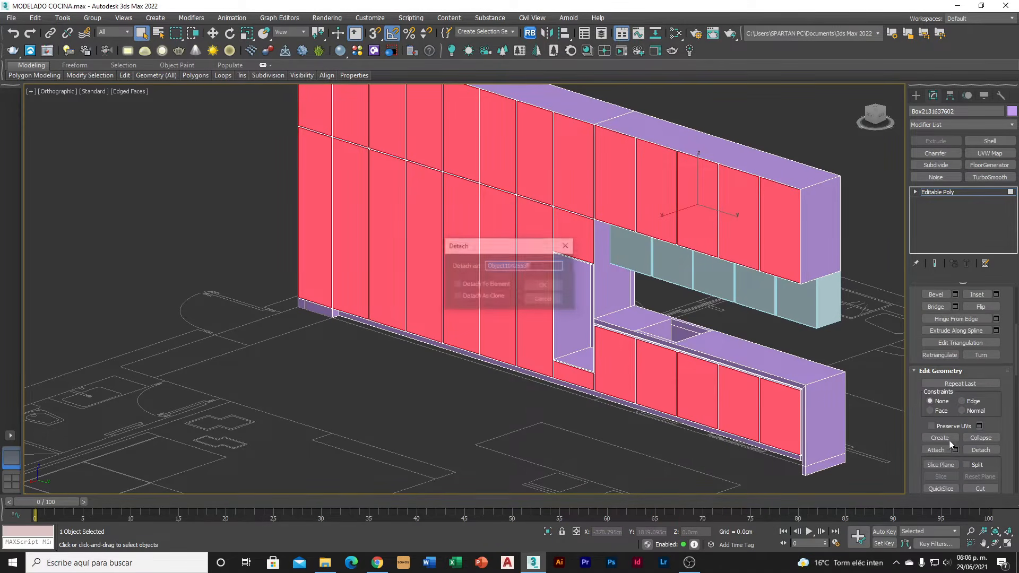
{"action": "type", "text": "caras cocina 1"}
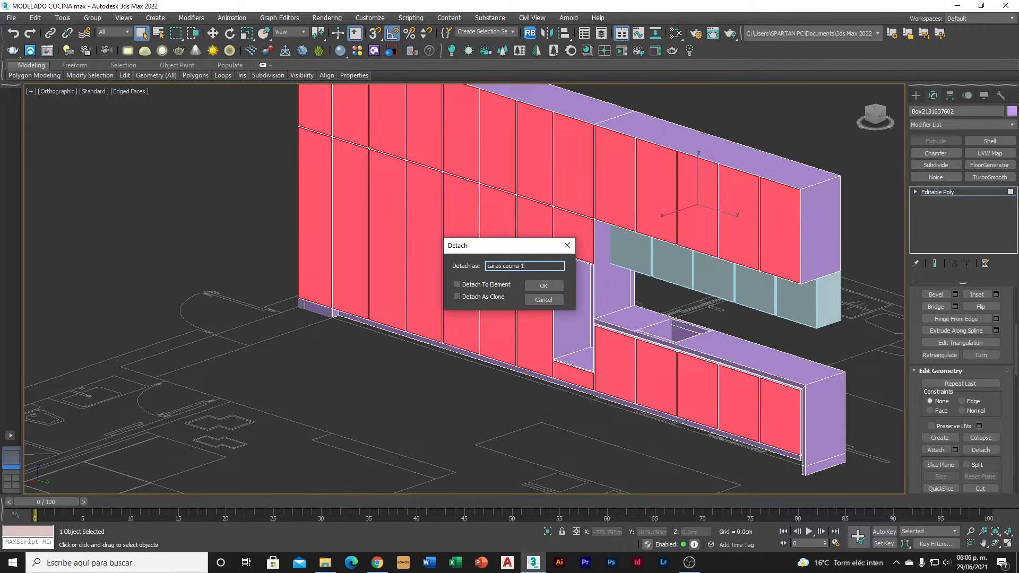
{"action": "key", "text": "Return"}
{"action": "key", "text": "4"}
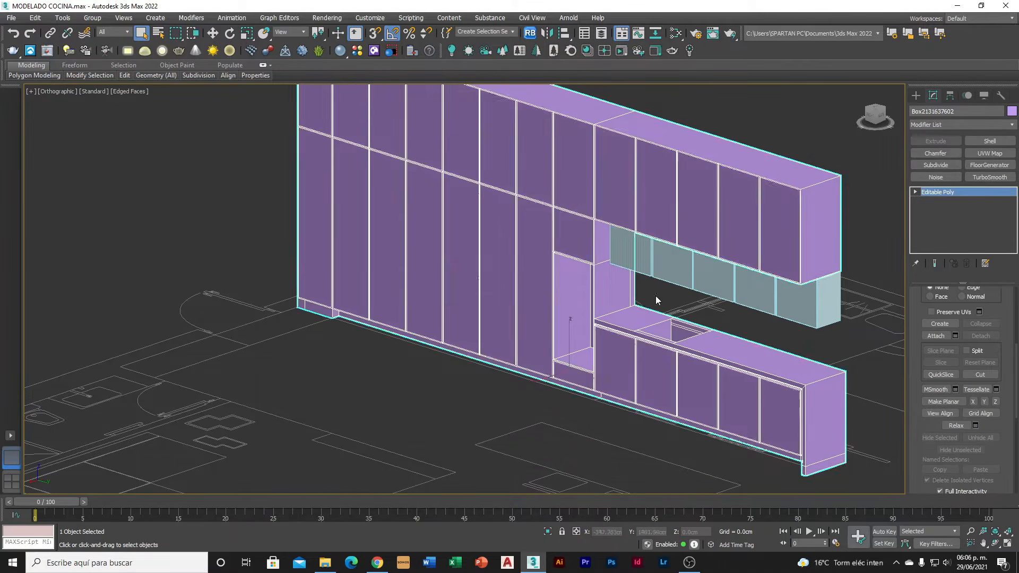
Unhide all hidden objects in the scene
{"action": "scroll", "coordinate": [451, 260], "scroll_direction": "down", "scroll_amount": 3}
{"action": "middle_click_drag", "start_coordinate": [451, 260], "coordinate": [419, 259], "text": "alt"}
{"action": "right_click", "coordinate": [642, 158]}
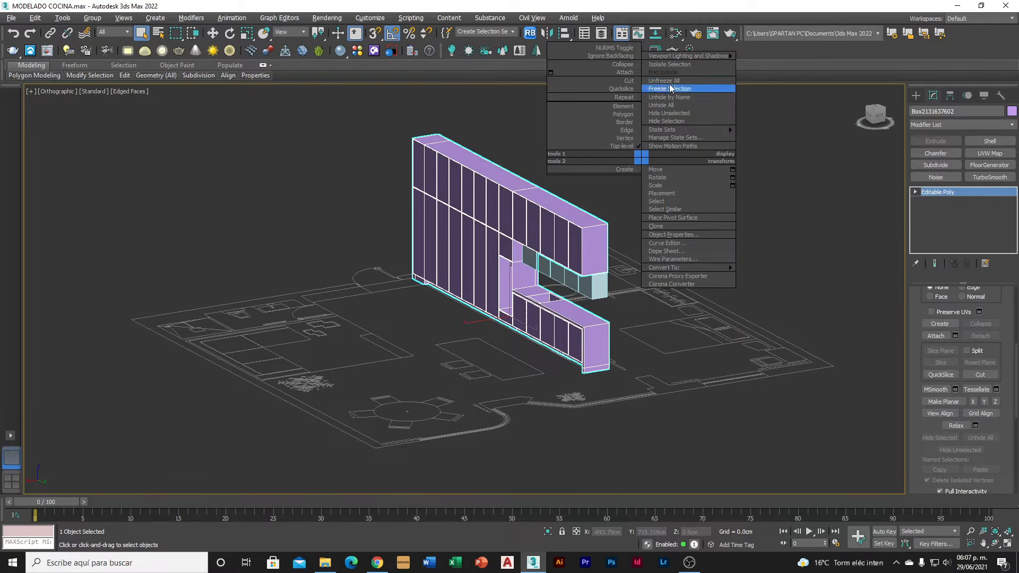
{"action": "left_click", "coordinate": [666, 105]}
{"action": "middle_click_drag", "start_coordinate": [384, 295], "coordinate": [448, 297], "text": "alt"}
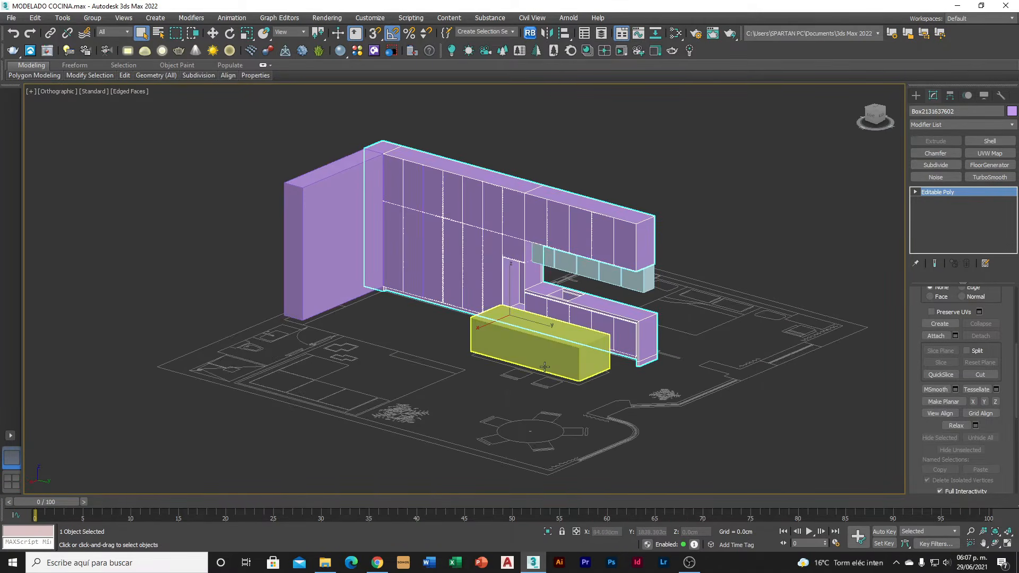
Select the island box in front of the kitchen unit and convert it to an Editable Poly
{"action": "scroll", "coordinate": [546, 356], "scroll_direction": "up", "scroll_amount": 4}
{"action": "left_click", "coordinate": [547, 355]}
{"action": "middle_click_drag", "start_coordinate": [546, 354], "coordinate": [467, 357], "text": "alt"}
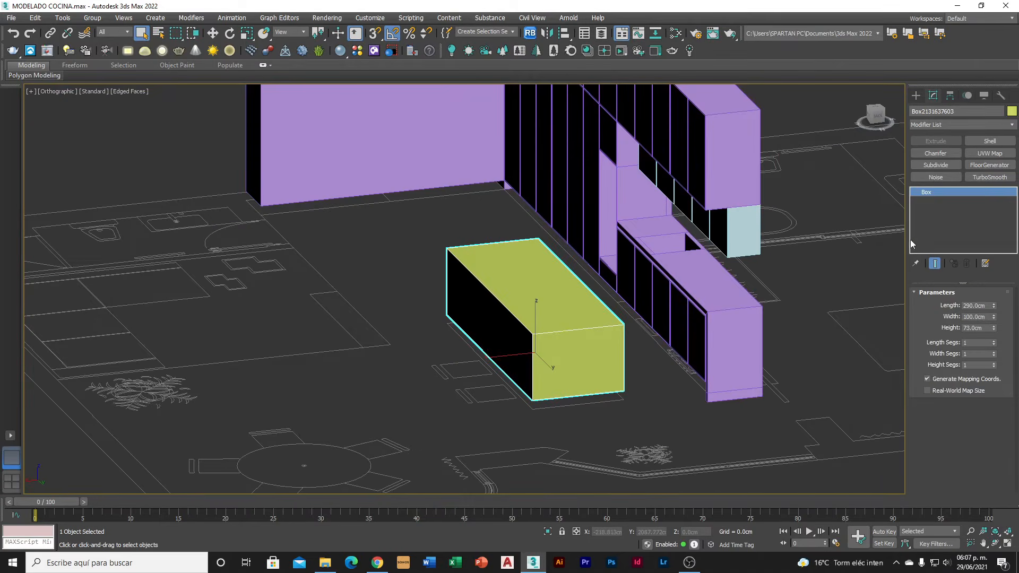
{"action": "right_click", "coordinate": [544, 350]}
{"action": "mouse_move", "coordinate": [610, 460]}
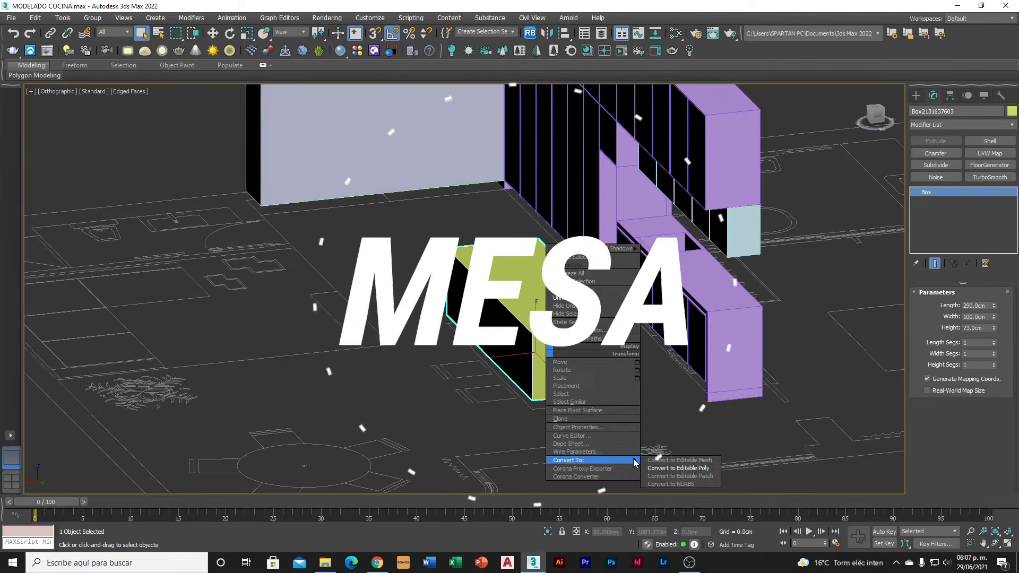
{"action": "left_click", "coordinate": [667, 468]}
Select the island's top polygon and inset it by 3 cm
{"action": "left_click", "coordinate": [972, 305]}
{"action": "left_click", "coordinate": [595, 308]}
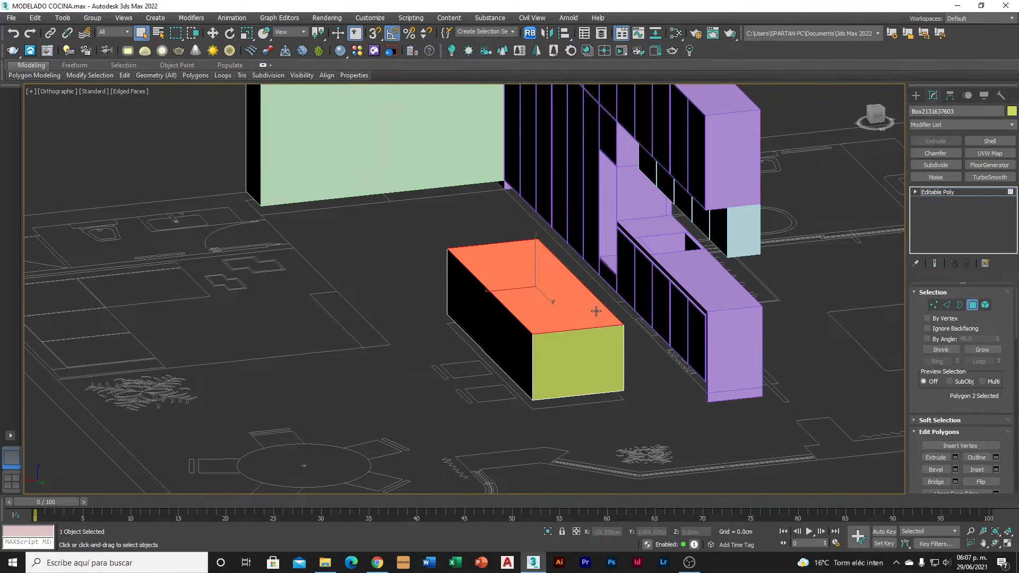
{"action": "left_click", "coordinate": [995, 457]}
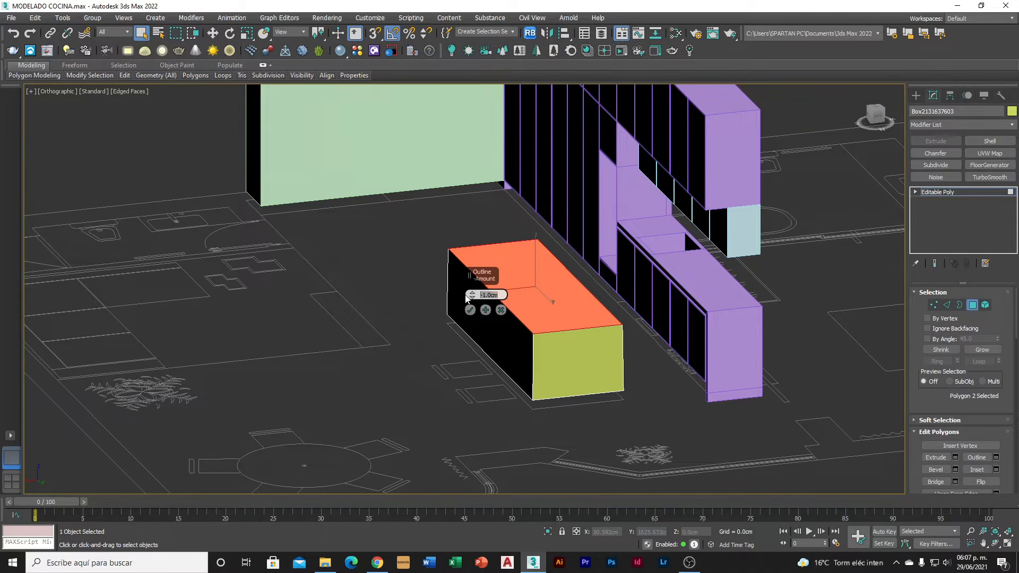
{"action": "left_click", "coordinate": [501, 310]}
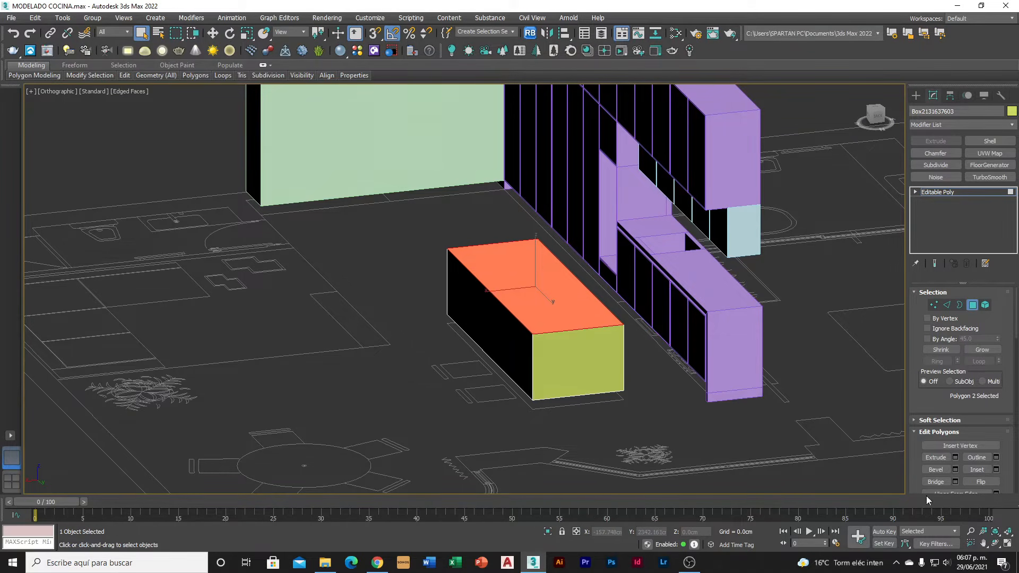
{"action": "left_click", "coordinate": [996, 470]}
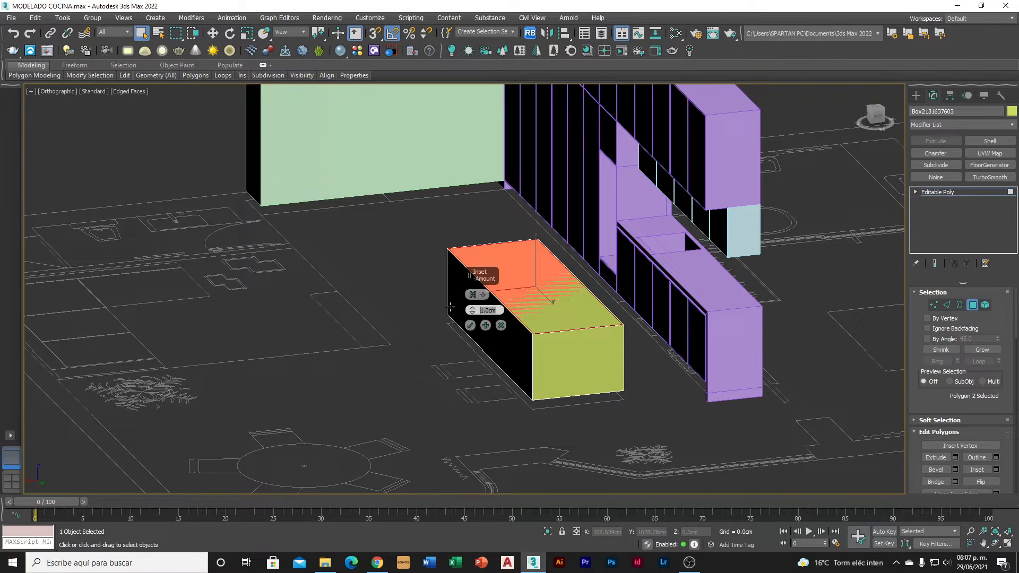
{"action": "type", "text": "3"}
{"action": "key", "text": "Return"}
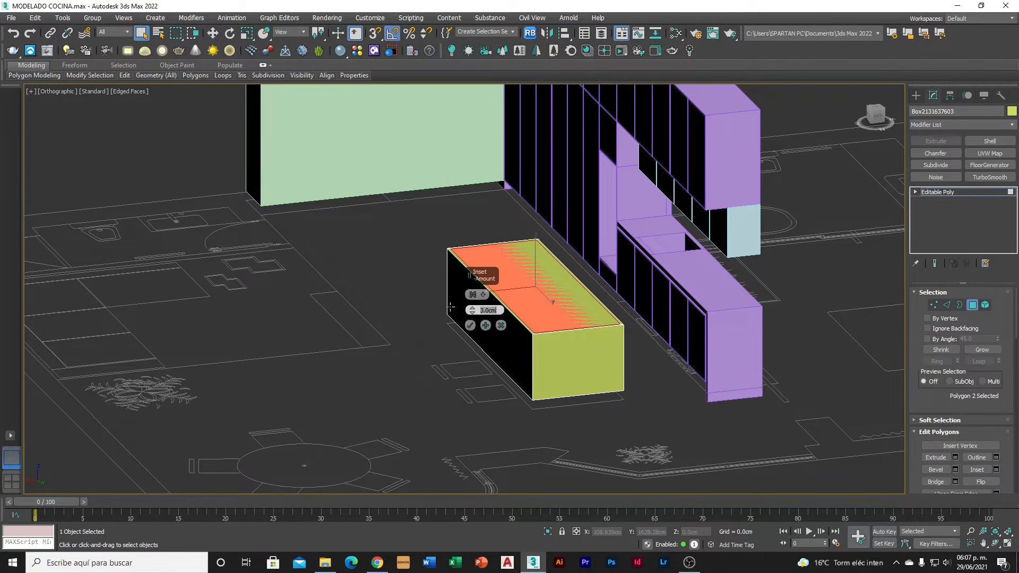
{"action": "left_click", "coordinate": [471, 327]}
Extrude the island's inset top polygon upward by 2 cm, and extrude it again by 5 cm
{"action": "left_click", "coordinate": [955, 457]}
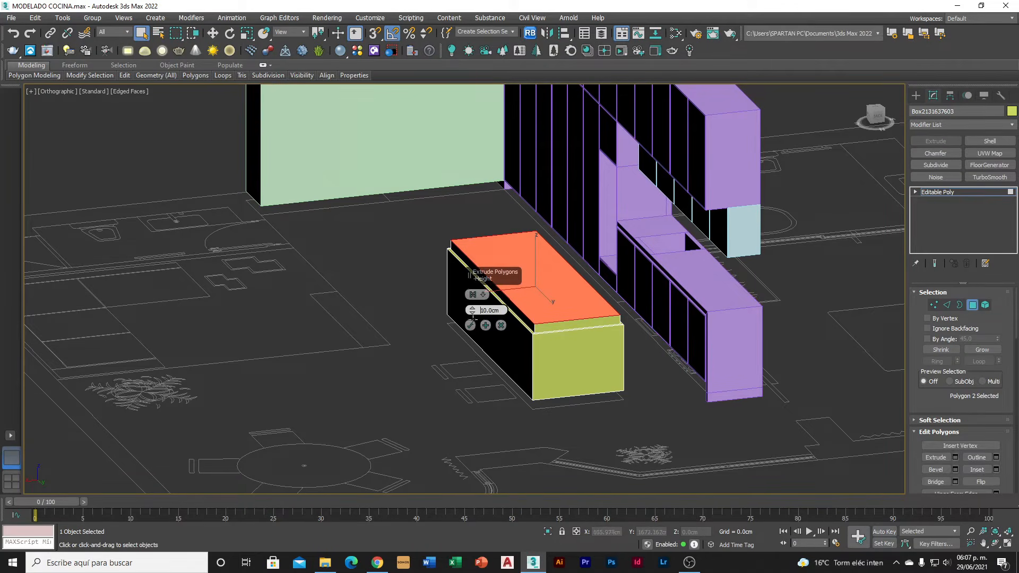
{"action": "type", "text": "2"}
{"action": "key", "text": "Return"}
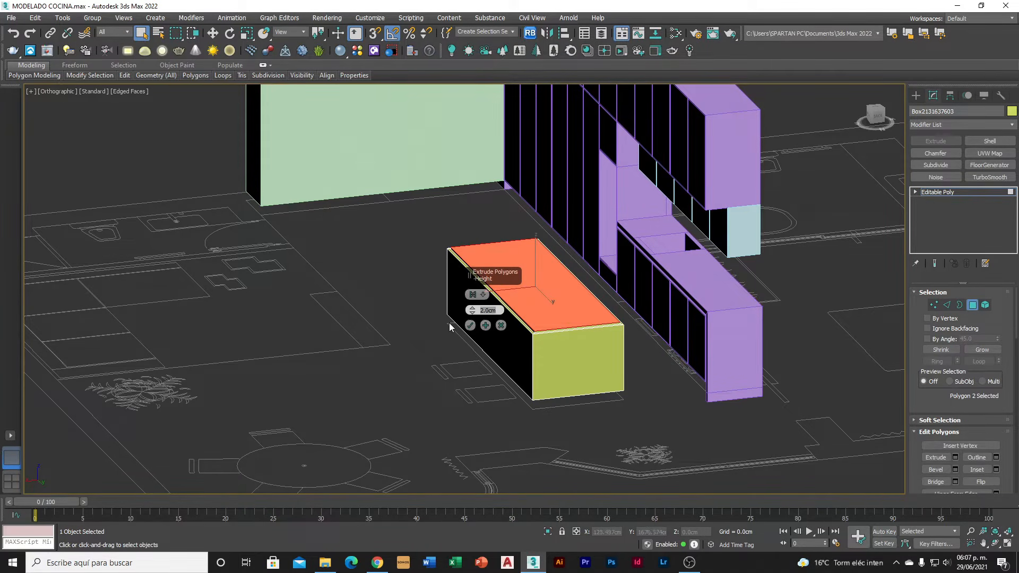
{"action": "left_click", "coordinate": [470, 325]}
{"action": "left_click", "coordinate": [955, 458]}
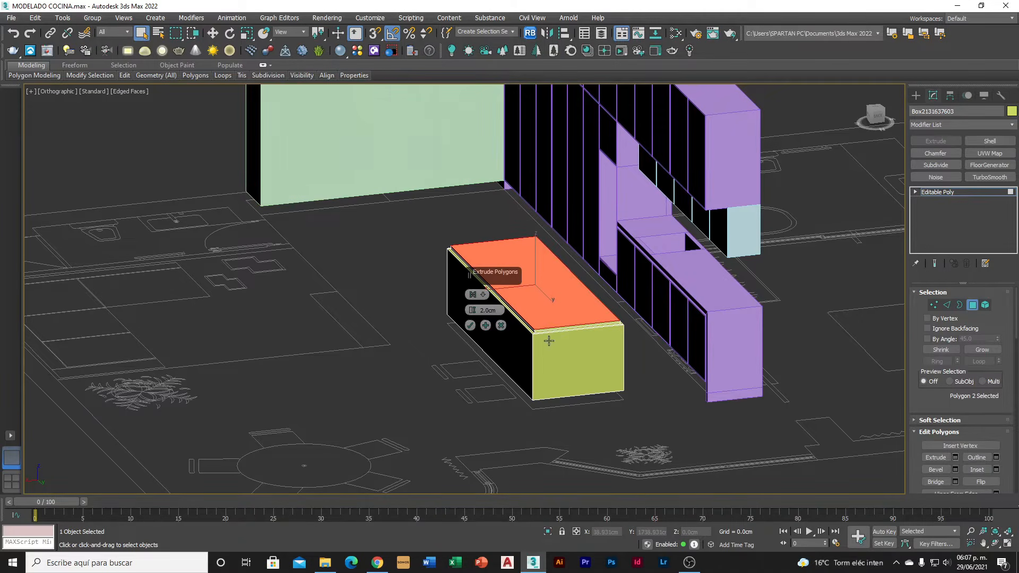
{"action": "type", "text": "5"}
{"action": "key", "text": "Return"}
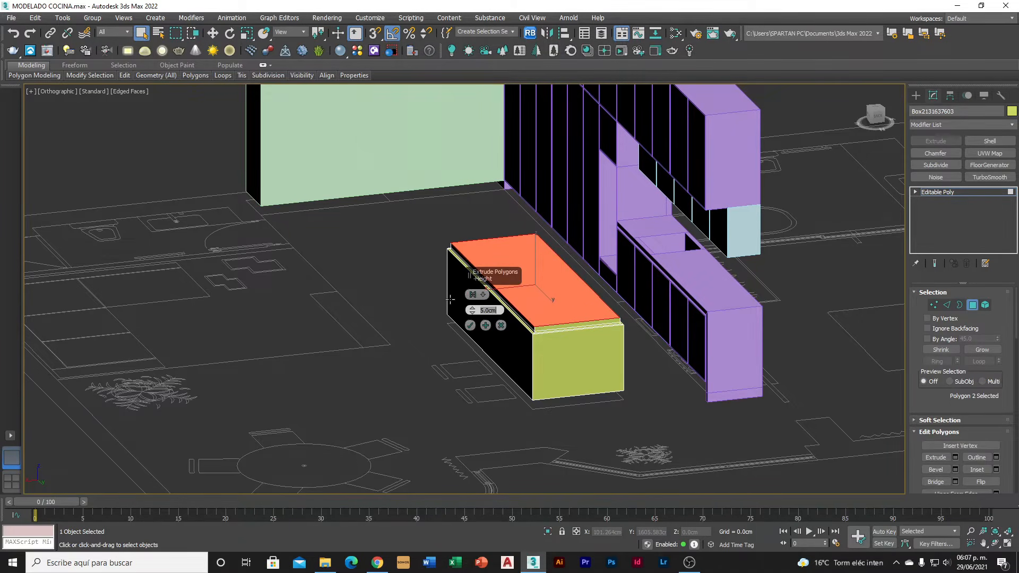
{"action": "left_click", "coordinate": [471, 326]}
Select the four side polygons of the island's upper slab and extrude them outward along their local normals by 3 cm
{"action": "middle_click_drag", "start_coordinate": [547, 320], "coordinate": [526, 305], "text": "alt"}
{"action": "left_click", "coordinate": [876, 114]}
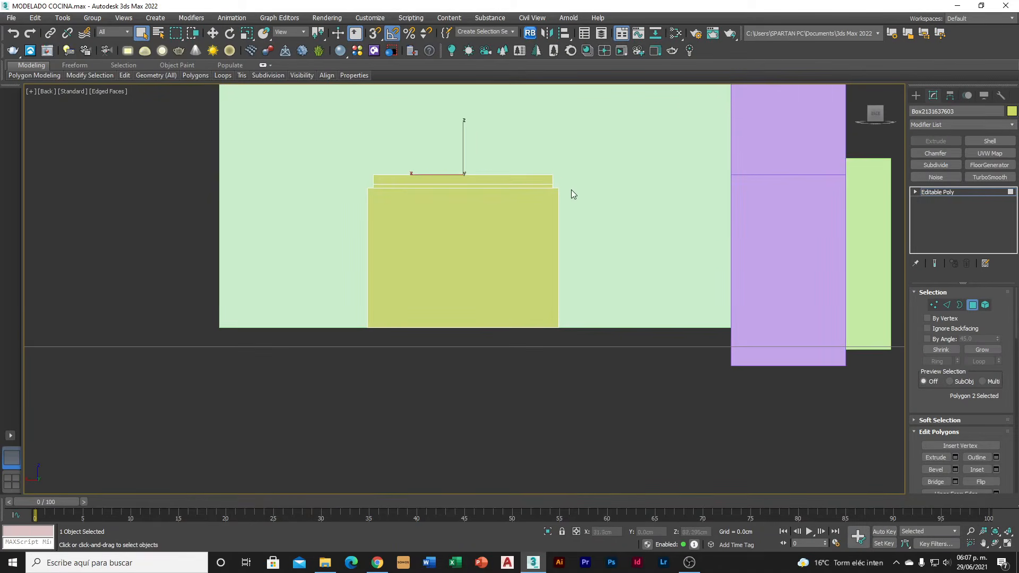
{"action": "left_click_drag", "start_coordinate": [364, 179], "coordinate": [364, 179]}
{"action": "middle_click_drag", "start_coordinate": [364, 179], "coordinate": [404, 186], "text": "alt"}
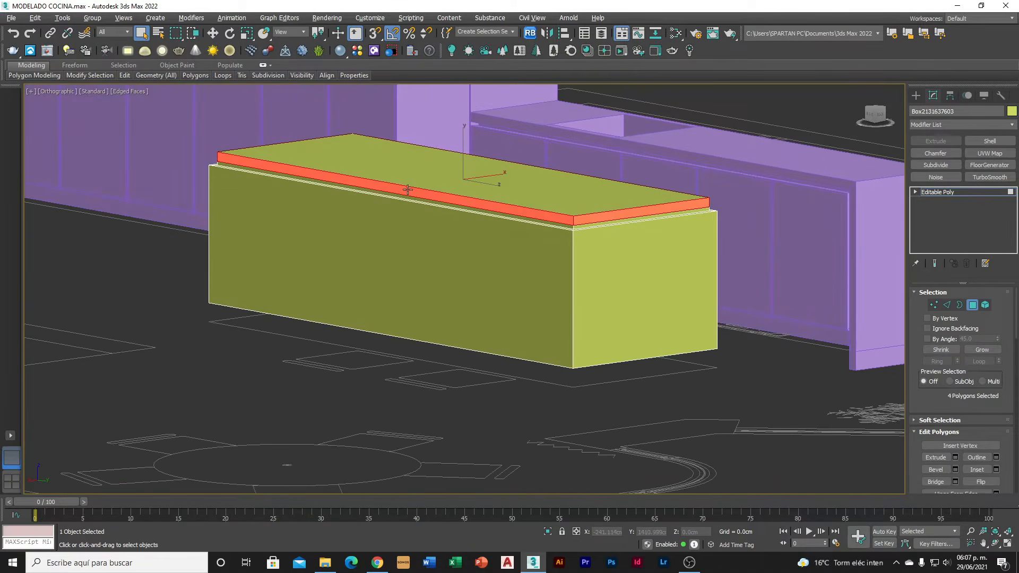
{"action": "left_click", "coordinate": [955, 458]}
{"action": "left_click", "coordinate": [477, 295]}
{"action": "left_click", "coordinate": [502, 318]}
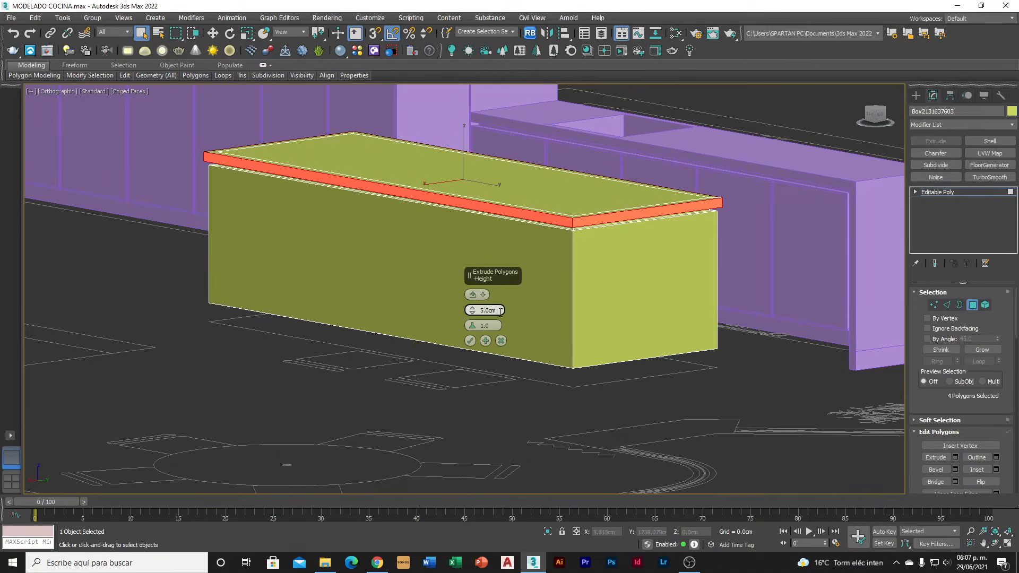
{"action": "type", "text": "3"}
{"action": "key", "text": "Return"}
{"action": "left_click", "coordinate": [470, 341]}
Remove the four short diagonal corner edges on the top face of the island's slab
{"action": "middle_click_drag", "start_coordinate": [572, 243], "coordinate": [549, 239], "text": "alt"}
{"action": "middle_click_drag", "start_coordinate": [576, 205], "coordinate": [584, 247], "text": "alt"}
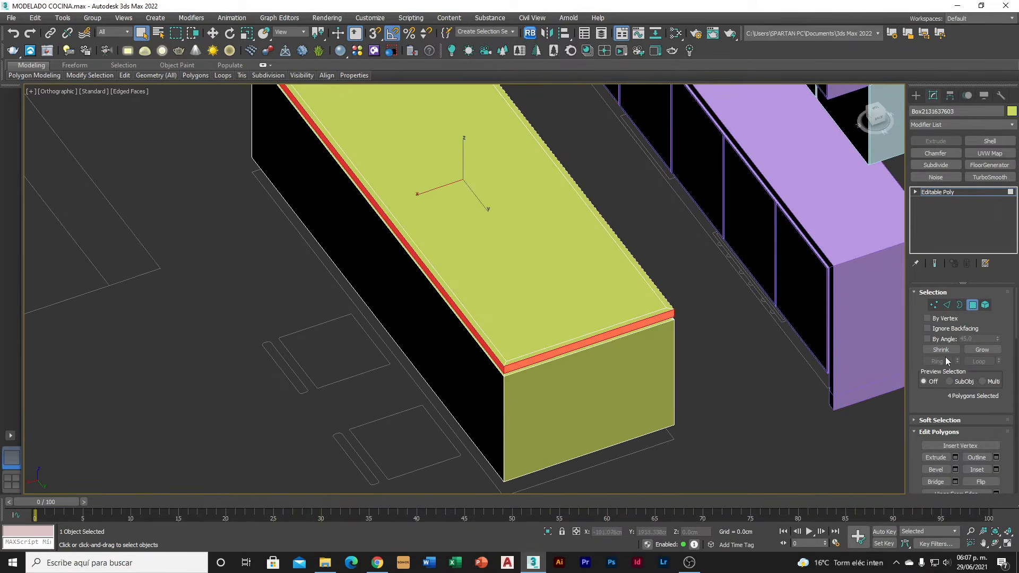
{"action": "key", "text": "2"}
{"action": "scroll", "coordinate": [678, 291], "scroll_direction": "up", "scroll_amount": 4}
{"action": "left_click", "coordinate": [647, 319]}
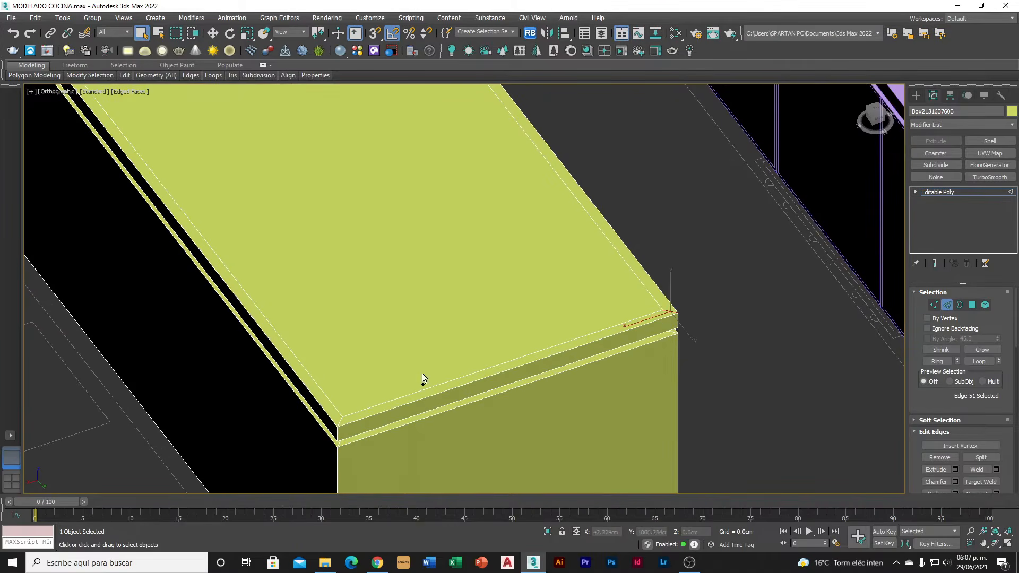
{"action": "scroll", "coordinate": [324, 278], "scroll_direction": "down", "scroll_amount": 5}
{"action": "scroll", "coordinate": [236, 253], "scroll_direction": "up", "scroll_amount": 5}
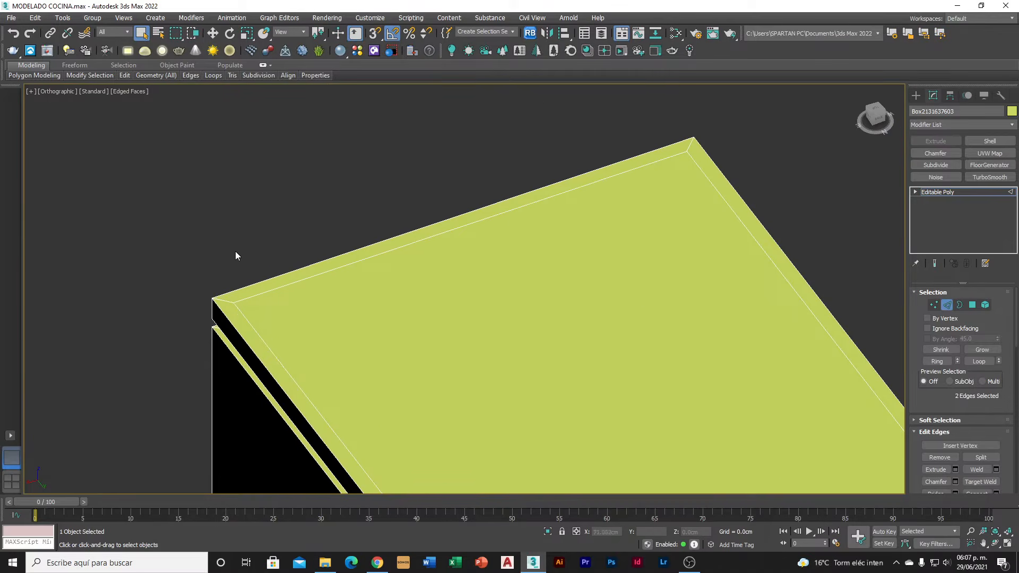
{"action": "left_click", "coordinate": [229, 304], "text": "ctrl"}
{"action": "left_click", "coordinate": [676, 157], "text": "ctrl"}
{"action": "left_click", "coordinate": [947, 458]}
Select all polygons of the island's top slab and detach them as a separate object named "barra cocina"
{"action": "scroll", "coordinate": [753, 376], "scroll_direction": "down", "scroll_amount": 6}
{"action": "middle_click_drag", "start_coordinate": [726, 368], "coordinate": [568, 193]}
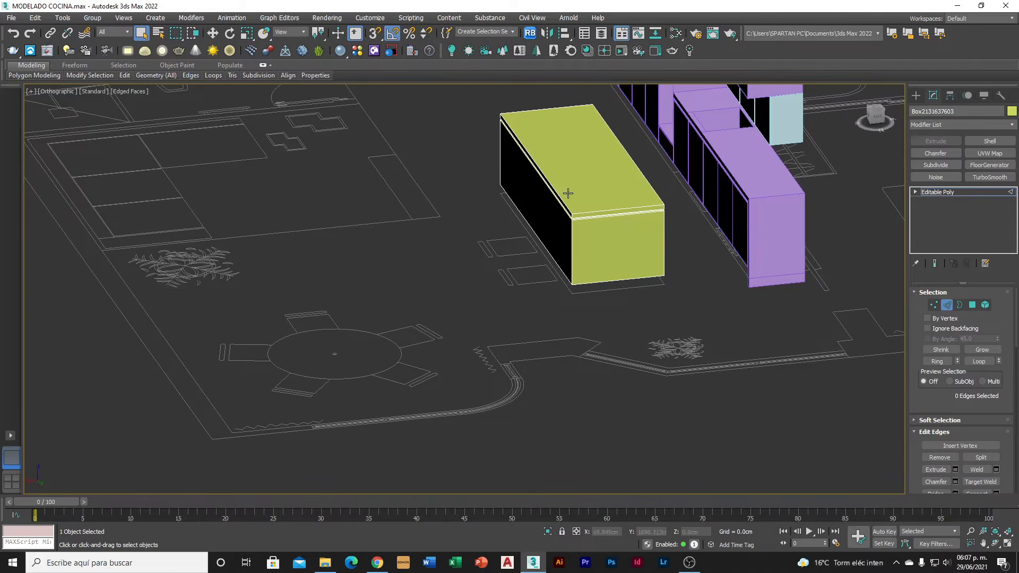
{"action": "left_click", "coordinate": [878, 116]}
{"action": "middle_click_drag", "start_coordinate": [626, 223], "coordinate": [631, 443]}
{"action": "scroll", "coordinate": [559, 273], "scroll_direction": "up", "scroll_amount": 5}
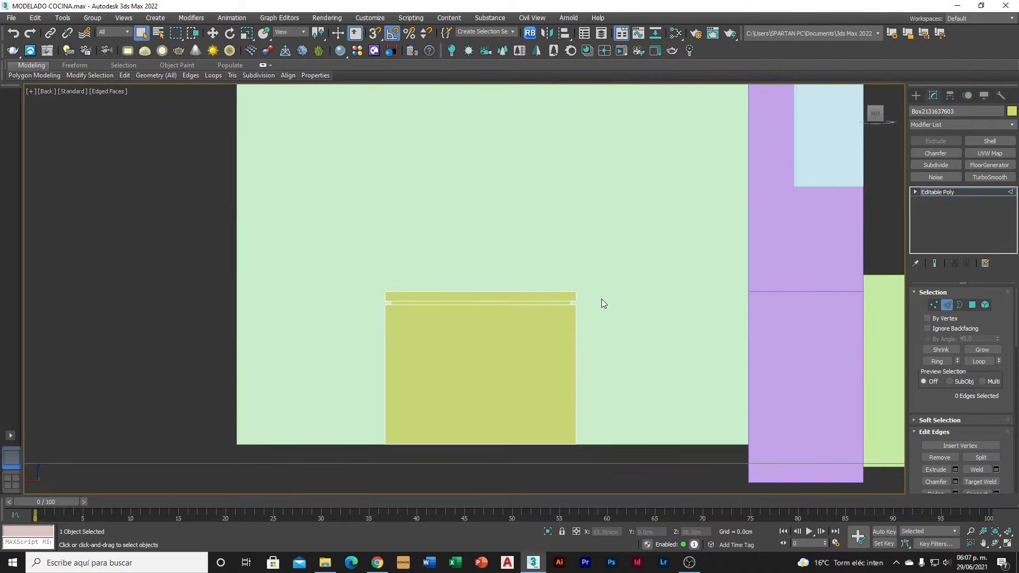
{"action": "key", "text": "4"}
{"action": "scroll", "coordinate": [582, 302], "scroll_direction": "up", "scroll_amount": 2}
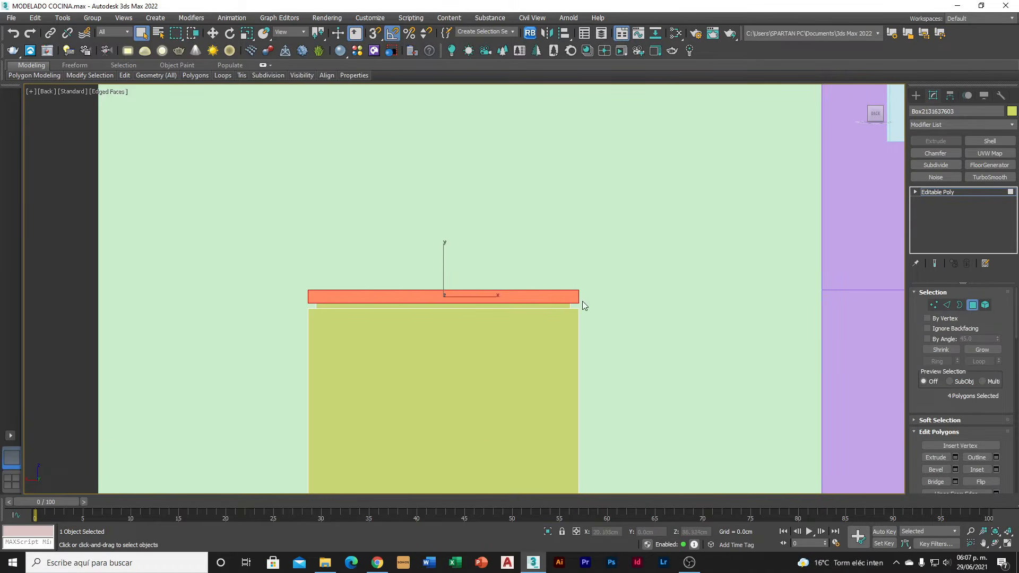
{"action": "left_click_drag", "start_coordinate": [295, 276], "coordinate": [295, 277]}
{"action": "scroll", "coordinate": [489, 297], "scroll_direction": "up", "scroll_amount": 3}
{"action": "left_click_drag", "start_coordinate": [670, 319], "coordinate": [632, 265], "text": "ctrl"}
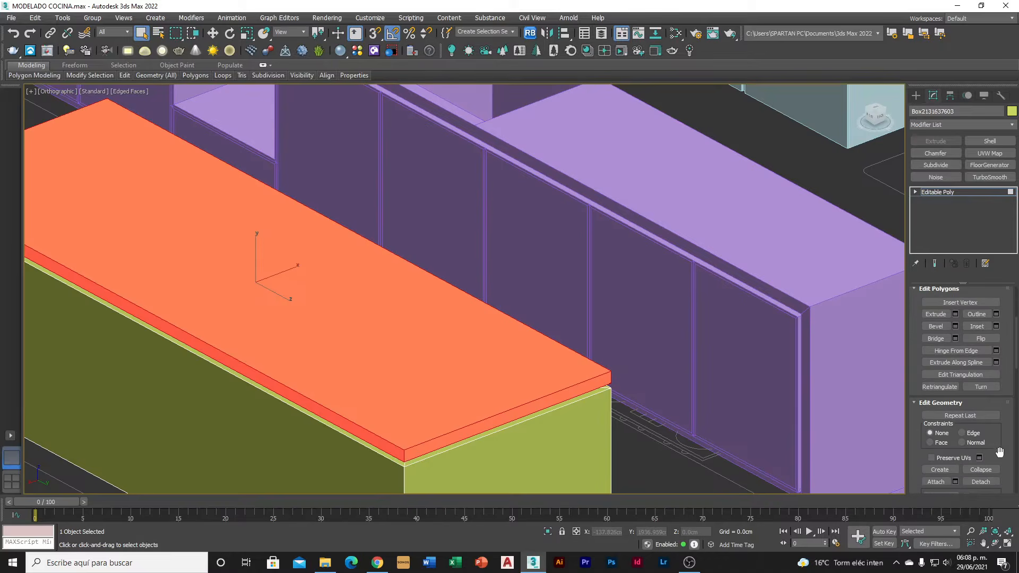
{"action": "left_click", "coordinate": [980, 482]}
{"action": "type", "text": "barra cocin"}
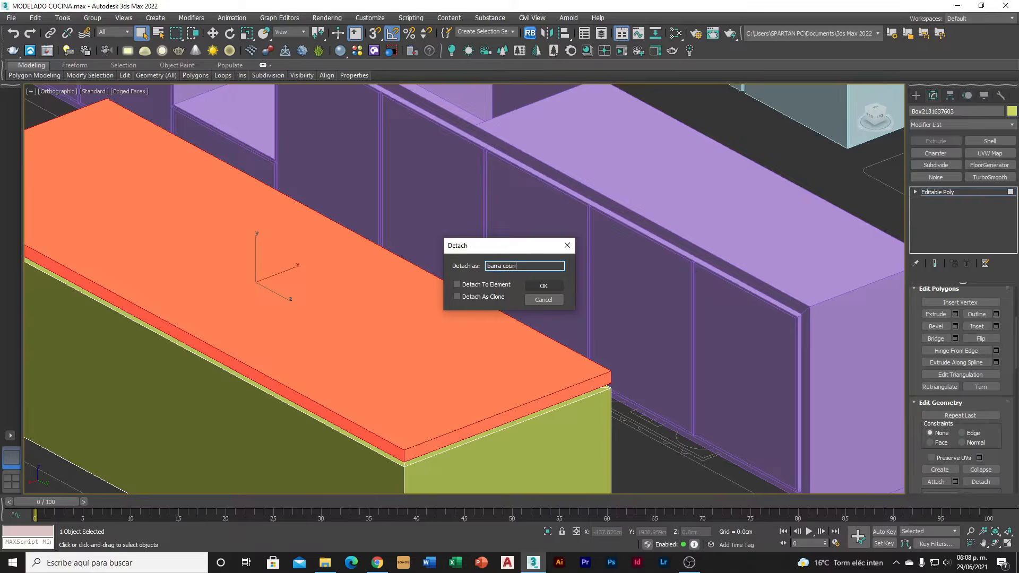
{"action": "type", "text": "a"}
{"action": "left_click", "coordinate": [536, 286]}
{"action": "left_click_drag", "start_coordinate": [1017, 330], "coordinate": [1012, 303]}
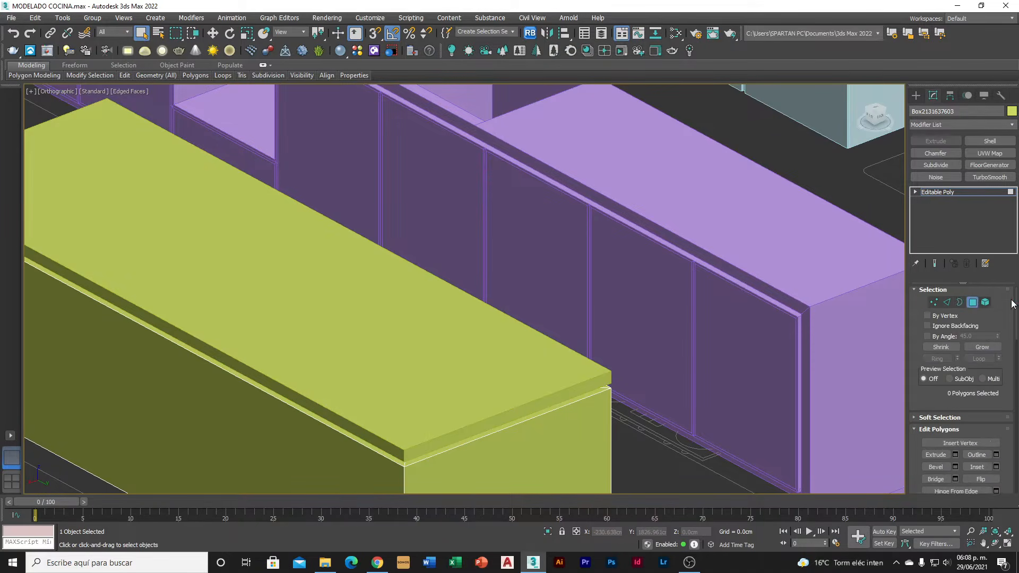
Apply a Chamfer modifier to the detached island countertop with amount 0.5 cm, 2 segments and tension 0.5
{"action": "scroll", "coordinate": [678, 345], "scroll_direction": "down", "scroll_amount": 3}
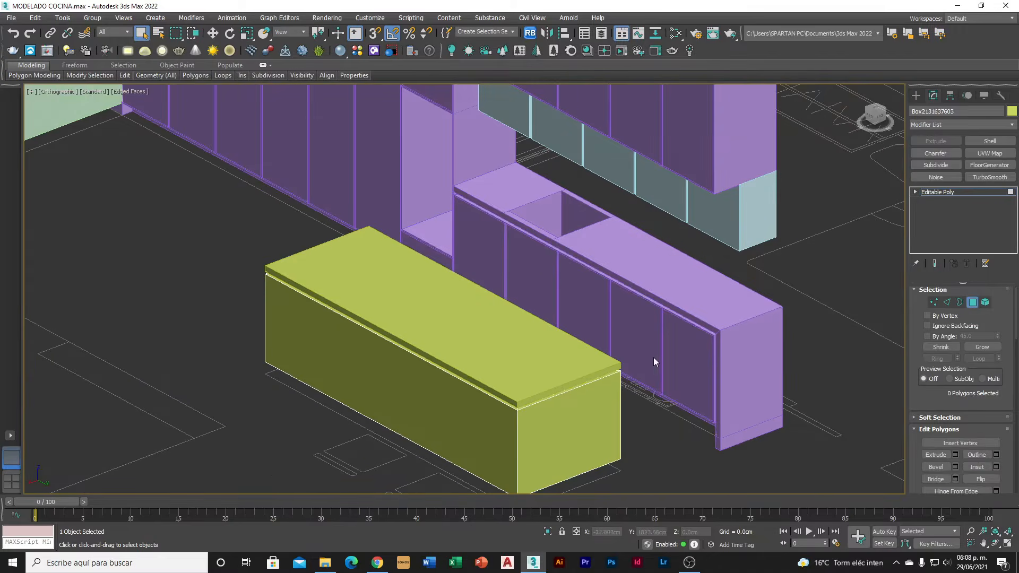
{"action": "key", "text": "6"}
{"action": "left_click", "coordinate": [568, 381]}
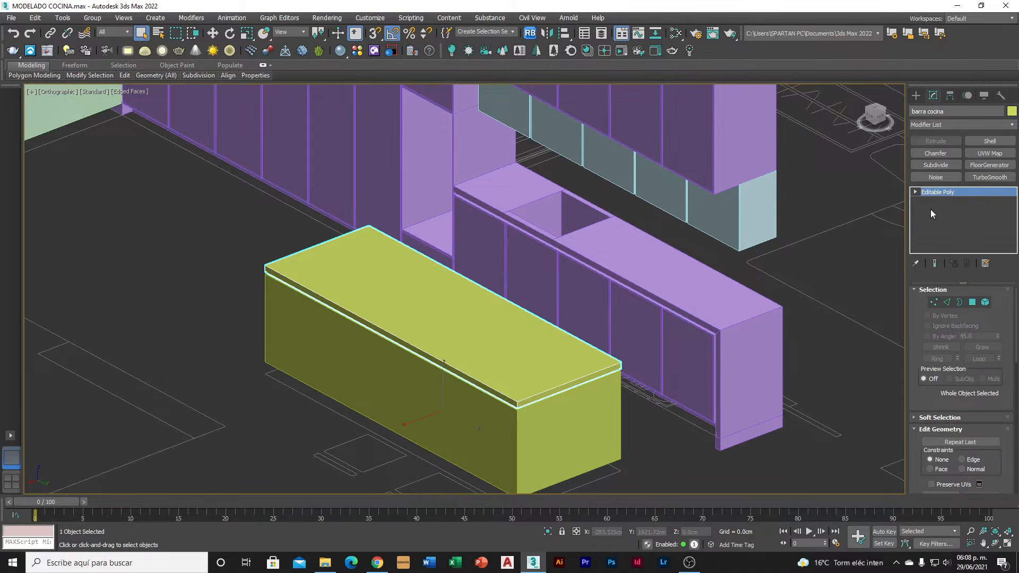
{"action": "left_click", "coordinate": [935, 154]}
{"action": "left_click", "coordinate": [997, 338]}
{"action": "left_click", "coordinate": [996, 350]}
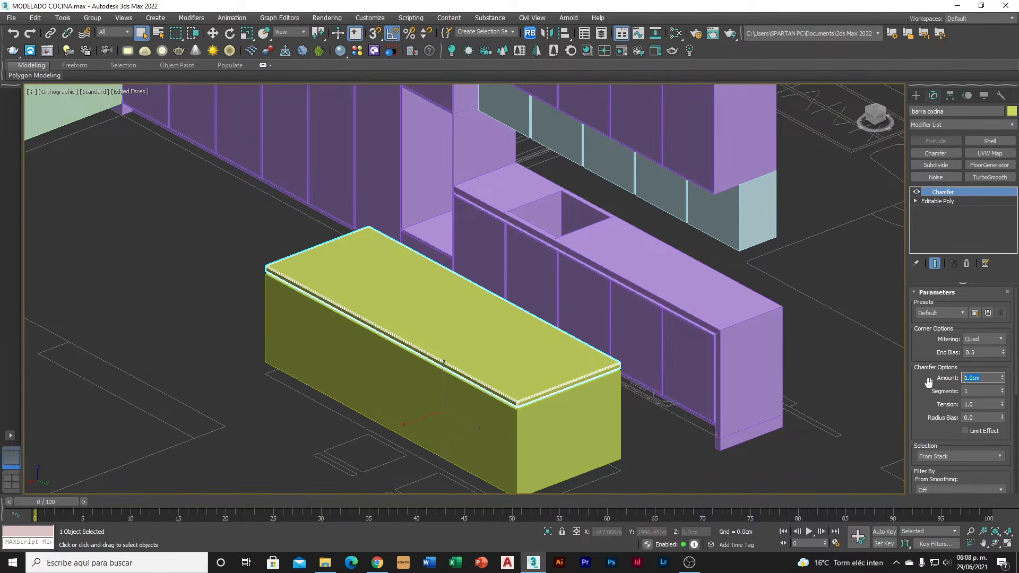
{"action": "type", "text": "0.5"}
{"action": "key", "text": "Tab"}
{"action": "type", "text": "2"}
{"action": "key", "text": "Tab"}
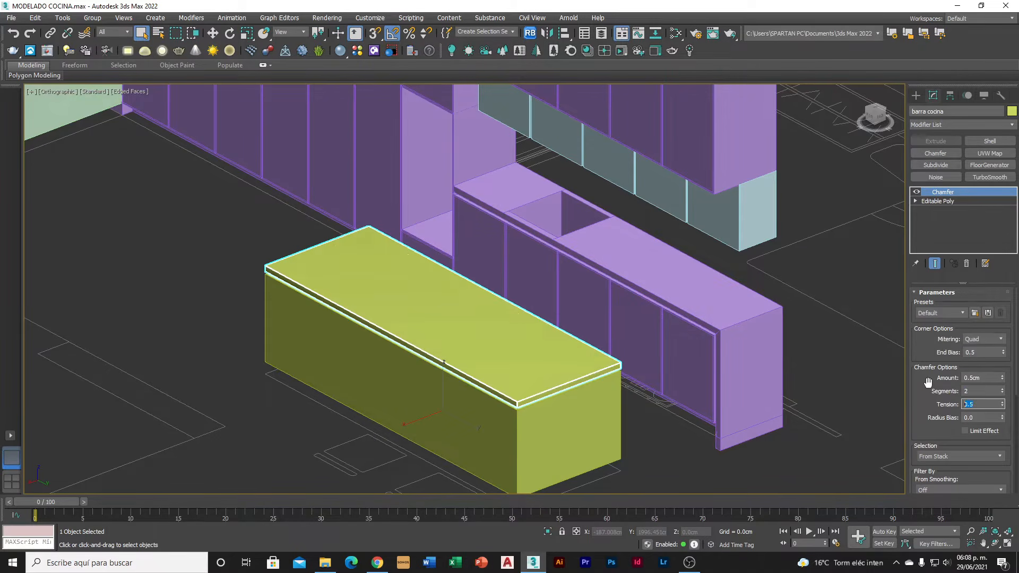
{"action": "scroll", "coordinate": [518, 406], "scroll_direction": "up", "scroll_amount": 5}
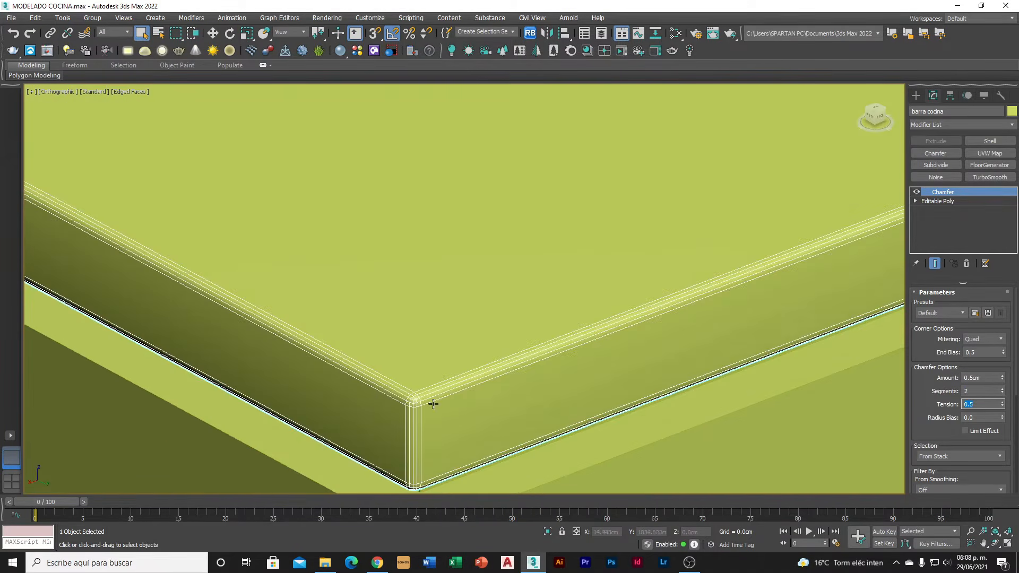
{"action": "scroll", "coordinate": [434, 404], "scroll_direction": "down", "scroll_amount": 5}
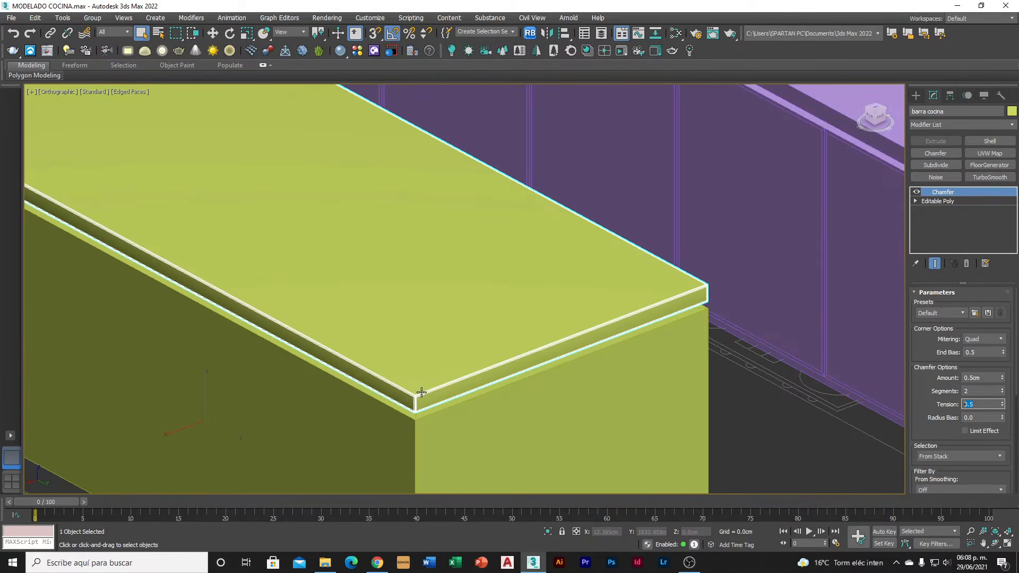
Change the object color of the island countertop to purple
{"action": "left_click", "coordinate": [1011, 111]}
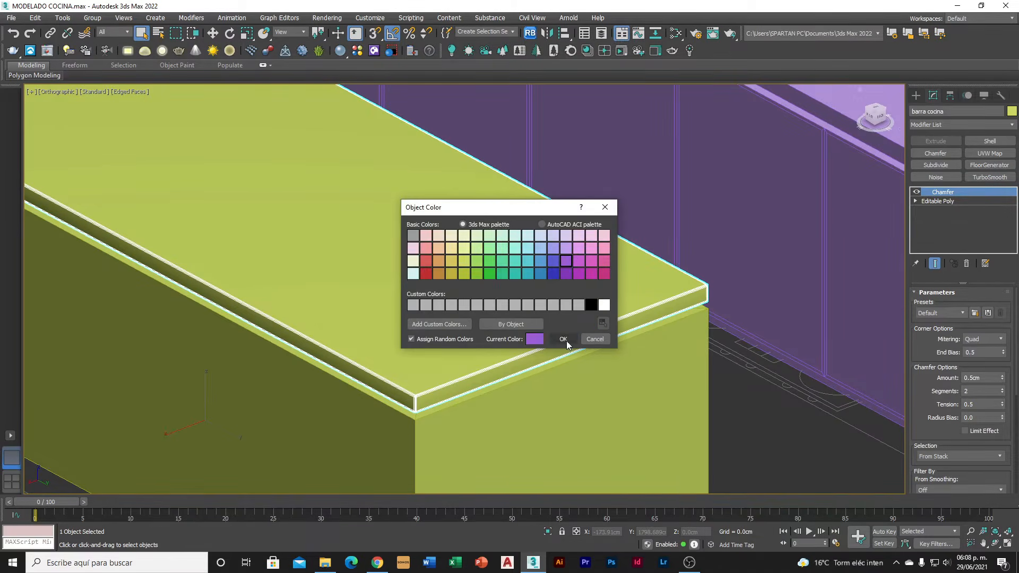
{"action": "left_click", "coordinate": [563, 339]}
{"action": "scroll", "coordinate": [566, 345], "scroll_direction": "down", "scroll_amount": 5}
{"action": "middle_click_drag", "start_coordinate": [566, 344], "coordinate": [600, 331], "text": "alt"}
{"action": "scroll", "coordinate": [600, 331], "scroll_direction": "up", "scroll_amount": 2}
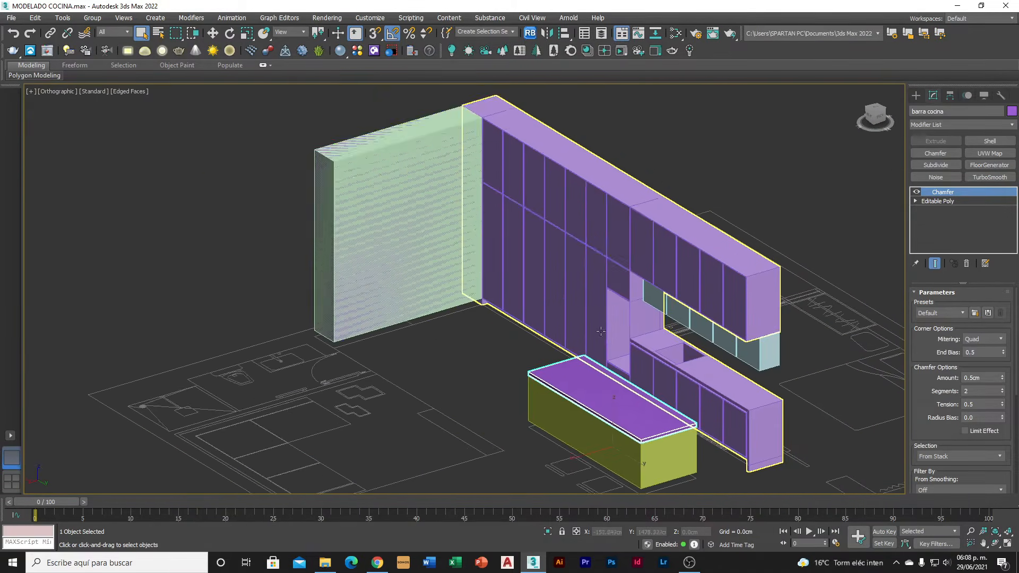
Delete the pale green box that overlaps the plain cabinet at the far end of the tall units
{"action": "left_click", "coordinate": [387, 237]}
{"action": "scroll", "coordinate": [387, 236], "scroll_direction": "up", "scroll_amount": 5}
{"action": "scroll", "coordinate": [389, 237], "scroll_direction": "down", "scroll_amount": 5}
{"action": "middle_click_drag", "start_coordinate": [389, 237], "coordinate": [409, 249], "text": "alt"}
{"action": "scroll", "coordinate": [413, 318], "scroll_direction": "up", "scroll_amount": 5}
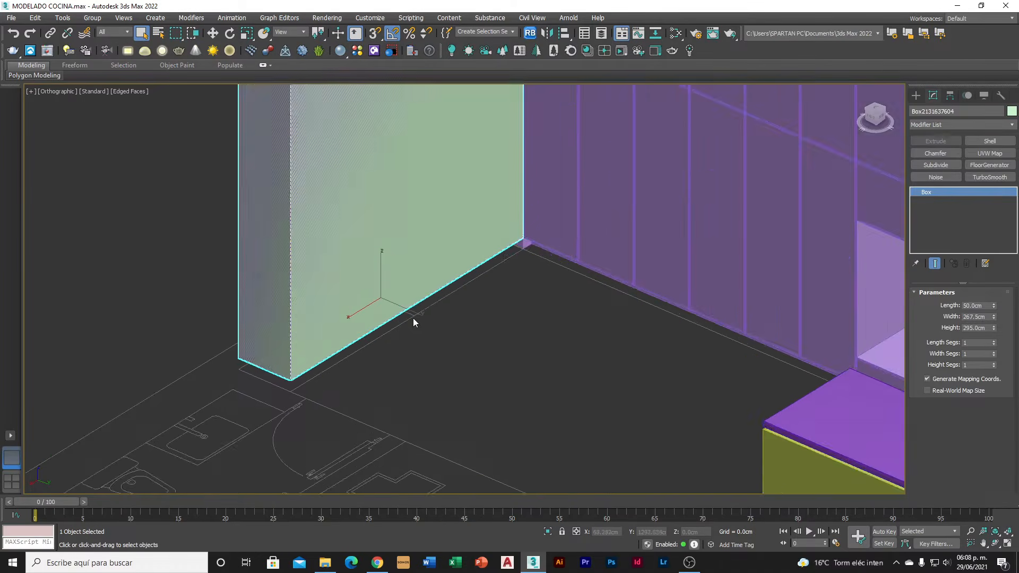
{"action": "scroll", "coordinate": [413, 318], "scroll_direction": "down", "scroll_amount": 6}
{"action": "key", "text": "Delete"}
Try deleting the plain purple cabinet box at the far end of the tall units and undo the deletion
{"action": "left_click", "coordinate": [375, 228]}
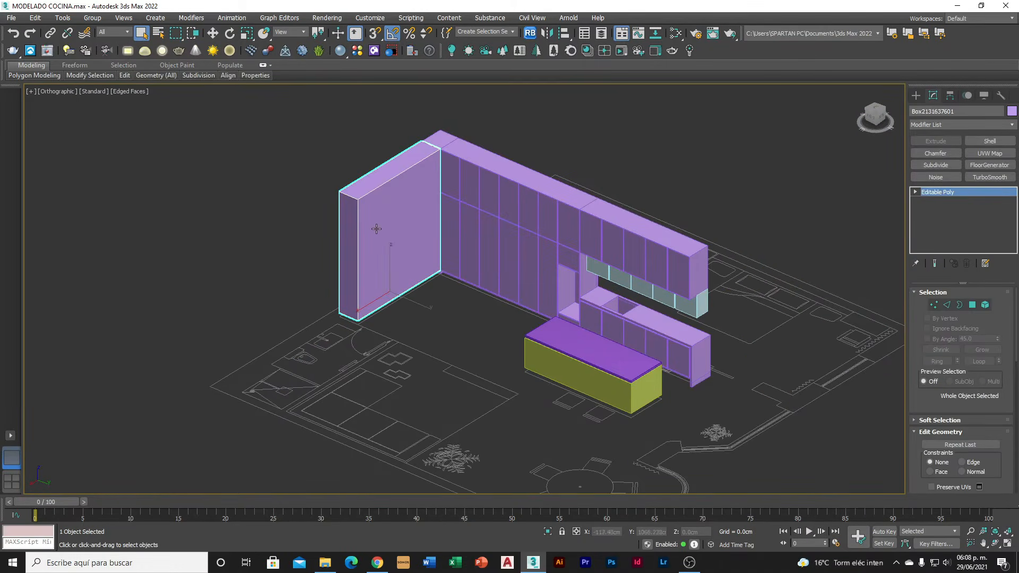
{"action": "middle_click_drag", "start_coordinate": [375, 228], "coordinate": [373, 234], "text": "alt"}
{"action": "scroll", "coordinate": [381, 295], "scroll_direction": "up", "scroll_amount": 5}
{"action": "key", "text": "Delete"}
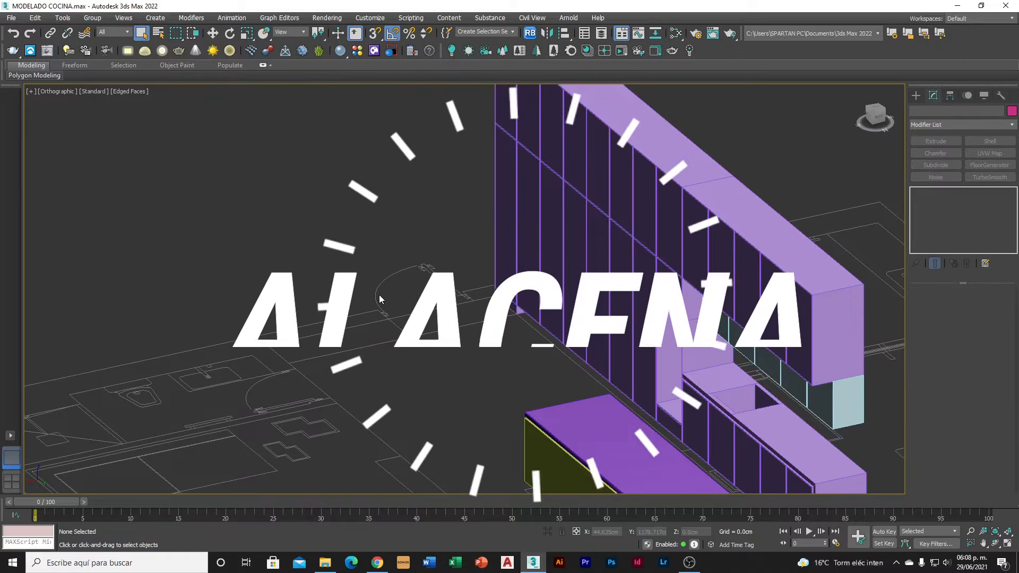
{"action": "key", "text": "ctrl+z"}
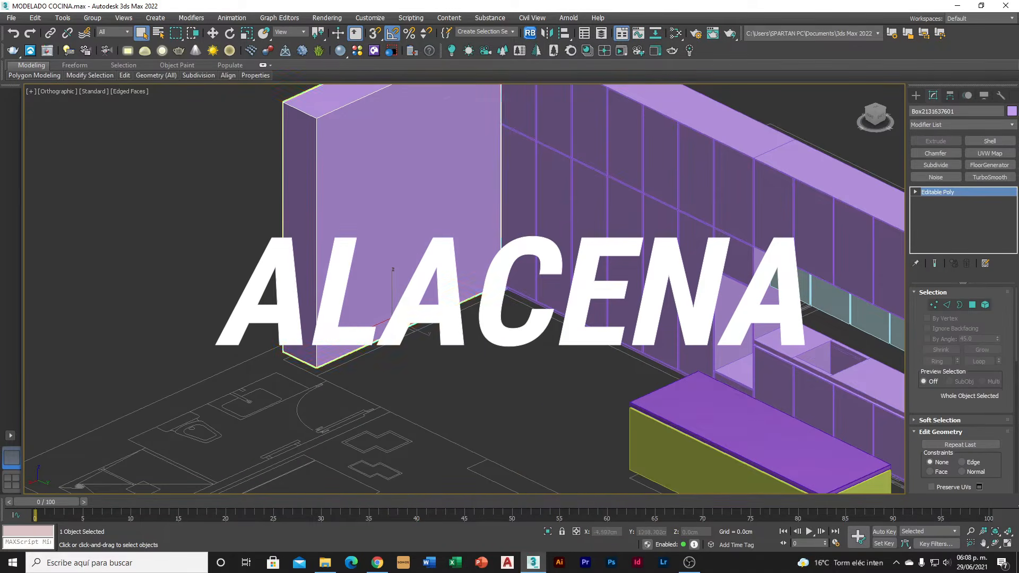
Connect the ring of four long horizontal edges of the pantry box with one vertical edge loop
{"action": "left_click", "coordinate": [946, 304]}
{"action": "scroll", "coordinate": [503, 259], "scroll_direction": "down", "scroll_amount": 6}
{"action": "middle_click_drag", "start_coordinate": [503, 260], "coordinate": [460, 265], "text": "alt"}
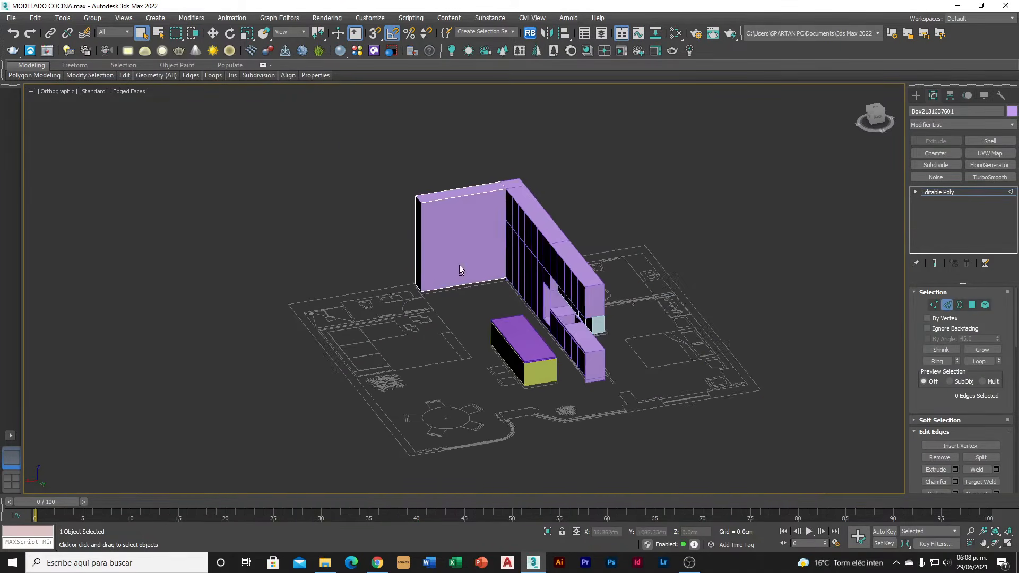
{"action": "scroll", "coordinate": [460, 265], "scroll_direction": "up", "scroll_amount": 4}
{"action": "left_click", "coordinate": [487, 345]}
{"action": "key", "text": "alt+r"}
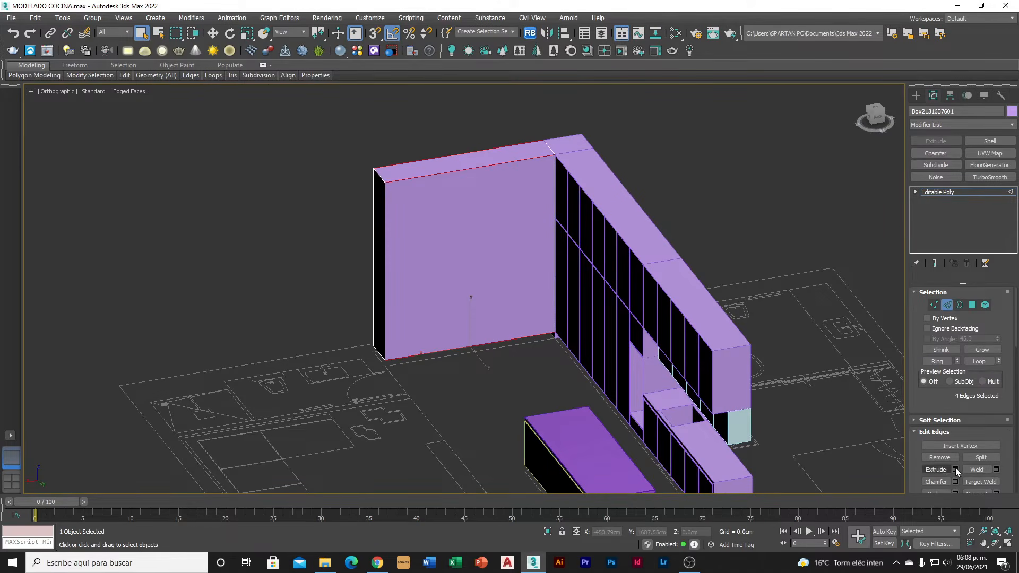
{"action": "scroll", "coordinate": [956, 471], "scroll_direction": "down", "scroll_amount": 2}
{"action": "left_click", "coordinate": [995, 461]}
{"action": "left_click", "coordinate": [471, 341]}
Move the pantry's new vertical edge loop to line up with the far jamb of the door in the floor plan
{"action": "scroll", "coordinate": [435, 304], "scroll_direction": "down", "scroll_amount": 5}
{"action": "middle_click_drag", "start_coordinate": [435, 304], "coordinate": [536, 307], "text": "alt"}
{"action": "scroll", "coordinate": [446, 305], "scroll_direction": "up", "scroll_amount": 5}
{"action": "key", "text": "w"}
{"action": "scroll", "coordinate": [411, 271], "scroll_direction": "up", "scroll_amount": 3}
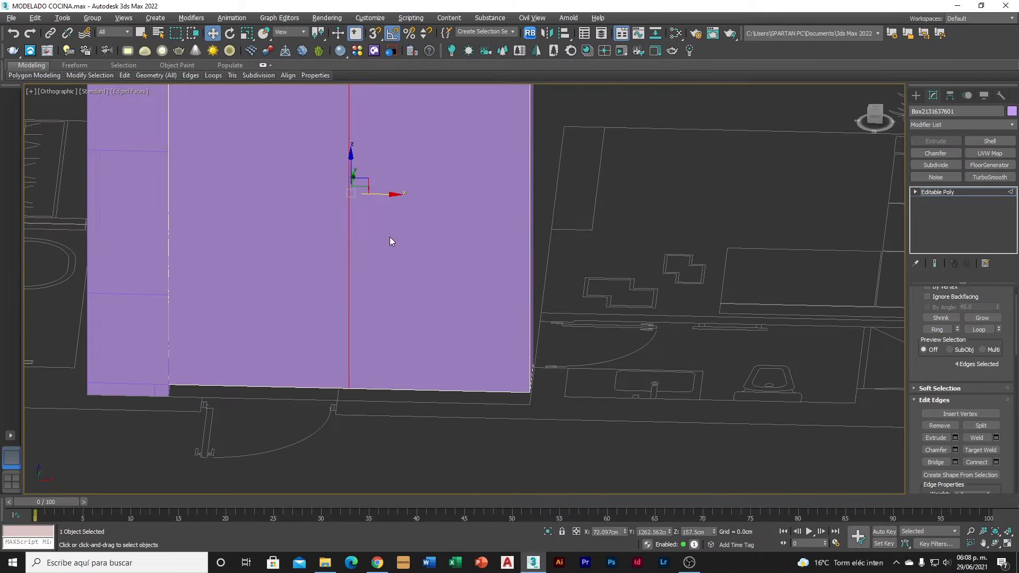
{"action": "left_click_drag", "start_coordinate": [372, 194], "coordinate": [347, 399]}
{"action": "key", "text": "s"}
{"action": "scroll", "coordinate": [423, 336], "scroll_direction": "down", "scroll_amount": 2}
Add a second vertical edge loop between the first loop and the tall units, snapped to the plan door's other jamb
{"action": "left_click_drag", "start_coordinate": [342, 186], "coordinate": [360, 168]}
{"action": "left_click", "coordinate": [996, 462]}
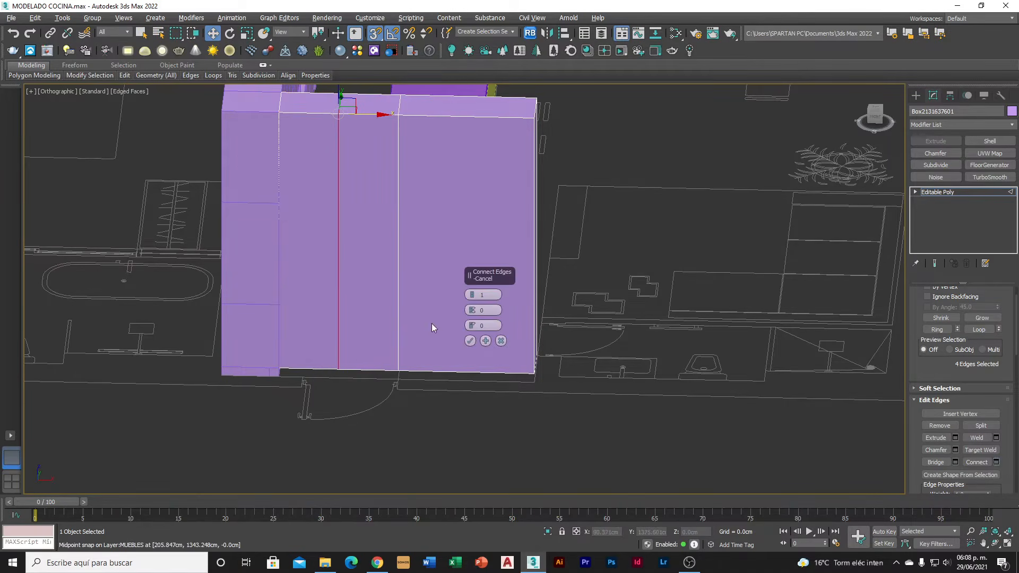
{"action": "left_click", "coordinate": [470, 341]}
{"action": "left_click_drag", "start_coordinate": [365, 232], "coordinate": [304, 375]}
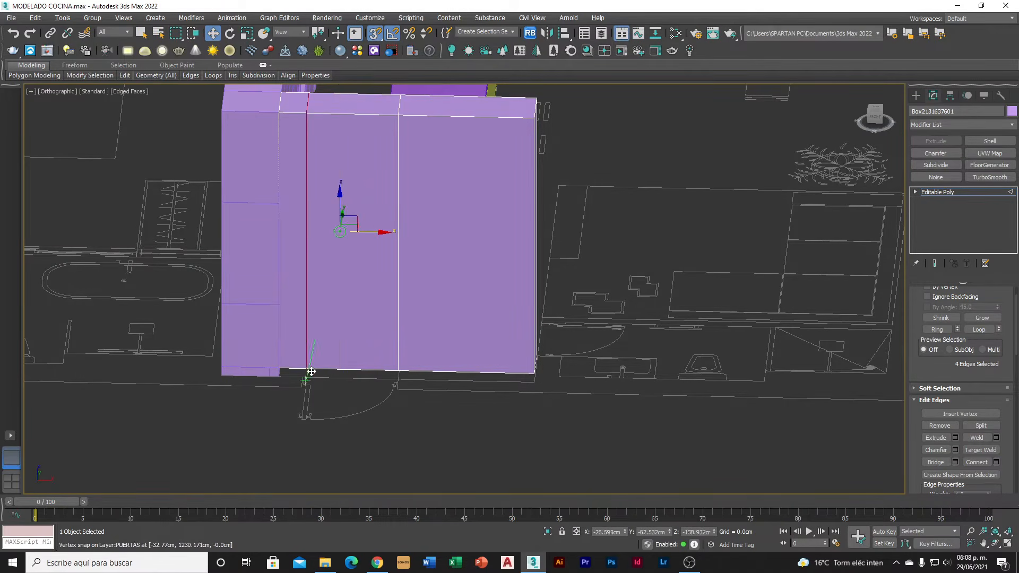
{"action": "scroll", "coordinate": [302, 376], "scroll_direction": "up", "scroll_amount": 5}
{"action": "scroll", "coordinate": [300, 377], "scroll_direction": "down", "scroll_amount": 10}
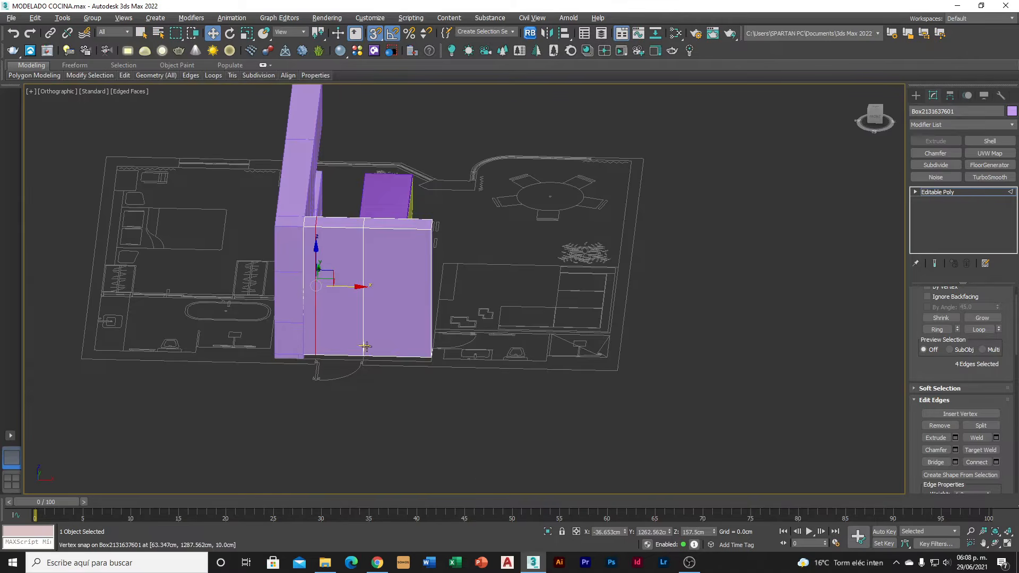
Connect the pantry's eight vertical edges with one horizontal loop and raise it to the tall units' door division at 200 cm
{"action": "middle_click_drag", "start_coordinate": [300, 377], "coordinate": [421, 299], "text": "alt"}
{"action": "scroll", "coordinate": [420, 300], "scroll_direction": "up", "scroll_amount": 3}
{"action": "middle_click_drag", "start_coordinate": [164, 307], "coordinate": [1015, 399], "text": "alt"}
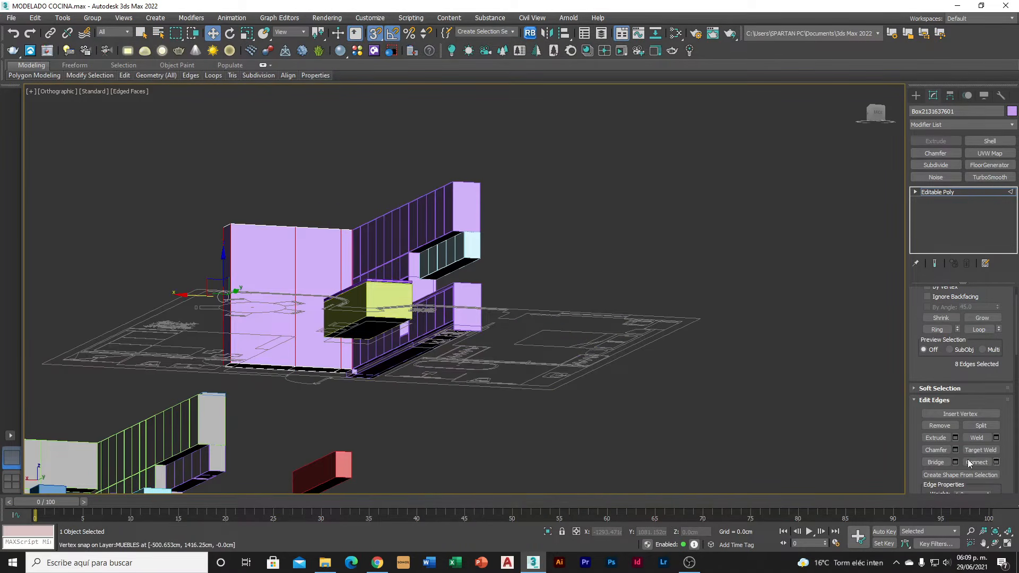
{"action": "left_click", "coordinate": [996, 462]}
{"action": "scroll", "coordinate": [368, 352], "scroll_direction": "up", "scroll_amount": 6}
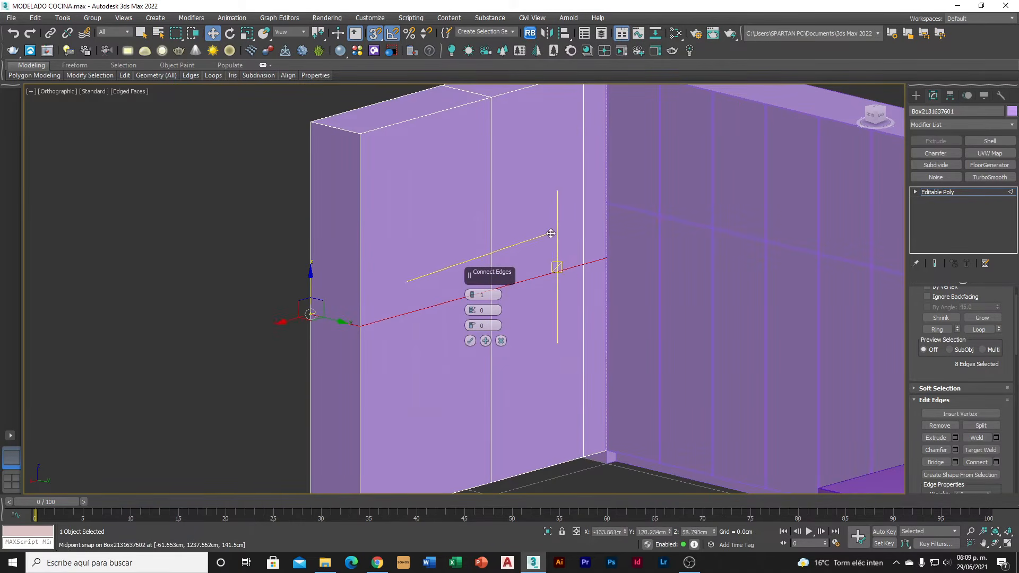
{"action": "left_click", "coordinate": [470, 341]}
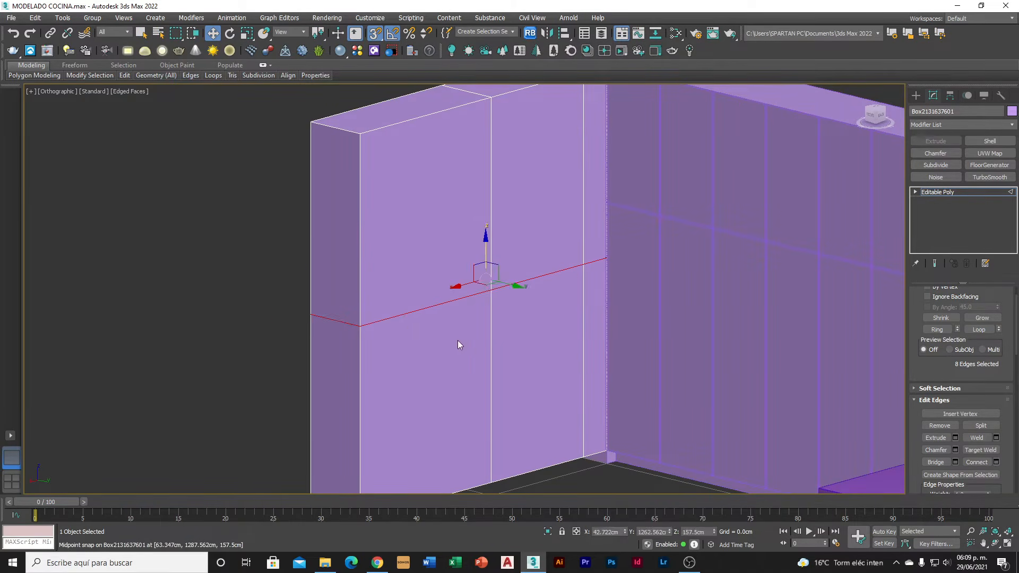
{"action": "scroll", "coordinate": [646, 206], "scroll_direction": "up", "scroll_amount": 5}
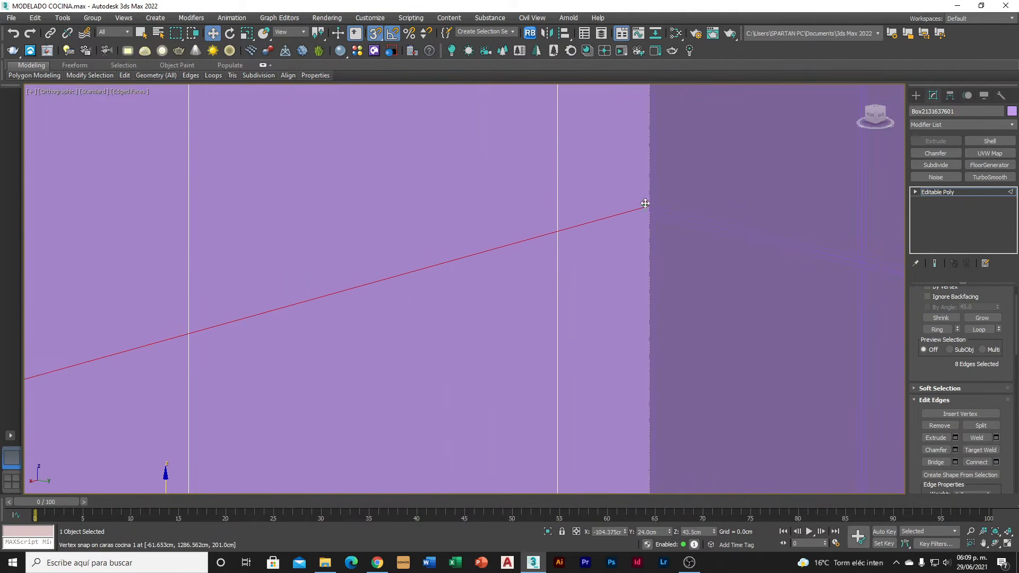
{"action": "scroll", "coordinate": [647, 211], "scroll_direction": "down", "scroll_amount": 6}
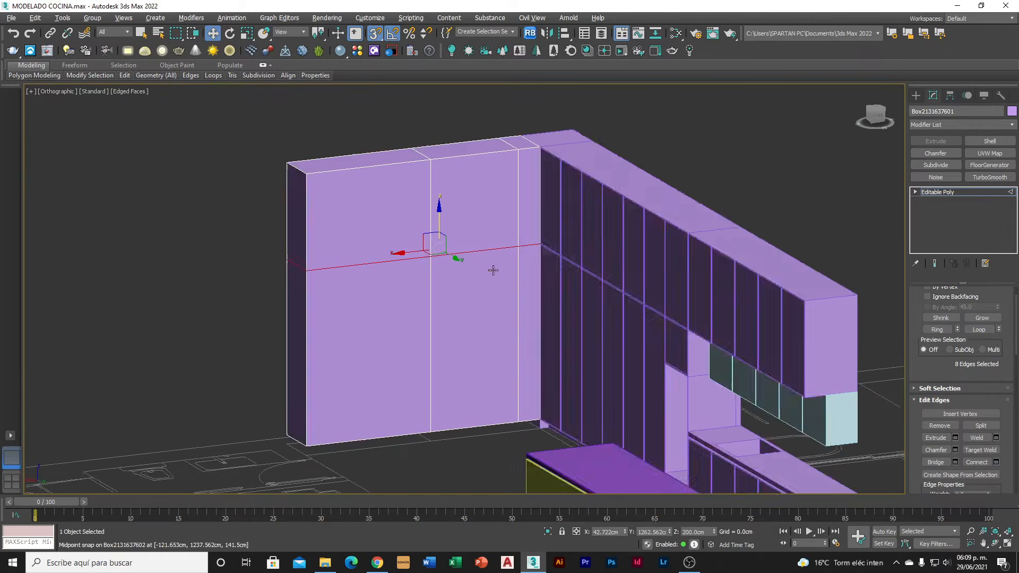
Select the opposing front and back polygons at the plan's door and bridge them to cut a doorway through the pantry
{"action": "key", "text": "4"}
{"action": "left_click", "coordinate": [478, 346]}
{"action": "scroll", "coordinate": [478, 346], "scroll_direction": "down", "scroll_amount": 5}
{"action": "middle_click_drag", "start_coordinate": [393, 355], "coordinate": [898, 467], "text": "alt"}
{"action": "left_click", "coordinate": [455, 353], "text": "ctrl"}
{"action": "middle_click_drag", "start_coordinate": [817, 461], "coordinate": [568, 422], "text": "alt"}
{"action": "left_click", "coordinate": [948, 451]}
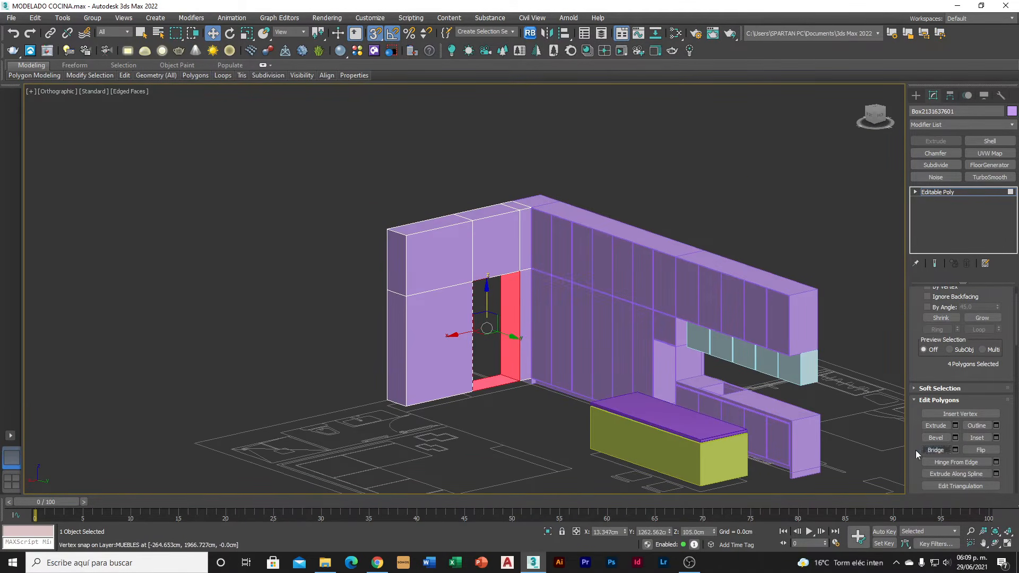
Remove the selected edges at the doorway's base and delete the floor polygon left across the opening
{"action": "key", "text": "2"}
{"action": "middle_click_drag", "start_coordinate": [529, 378], "coordinate": [495, 404], "text": "alt"}
{"action": "left_click_drag", "start_coordinate": [495, 404], "coordinate": [489, 367]}
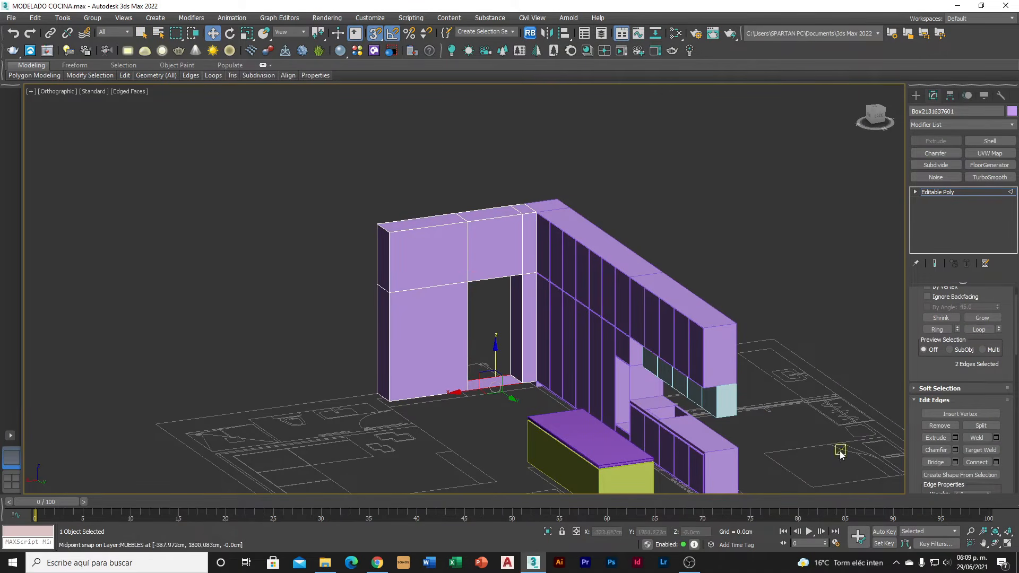
{"action": "left_click", "coordinate": [939, 425]}
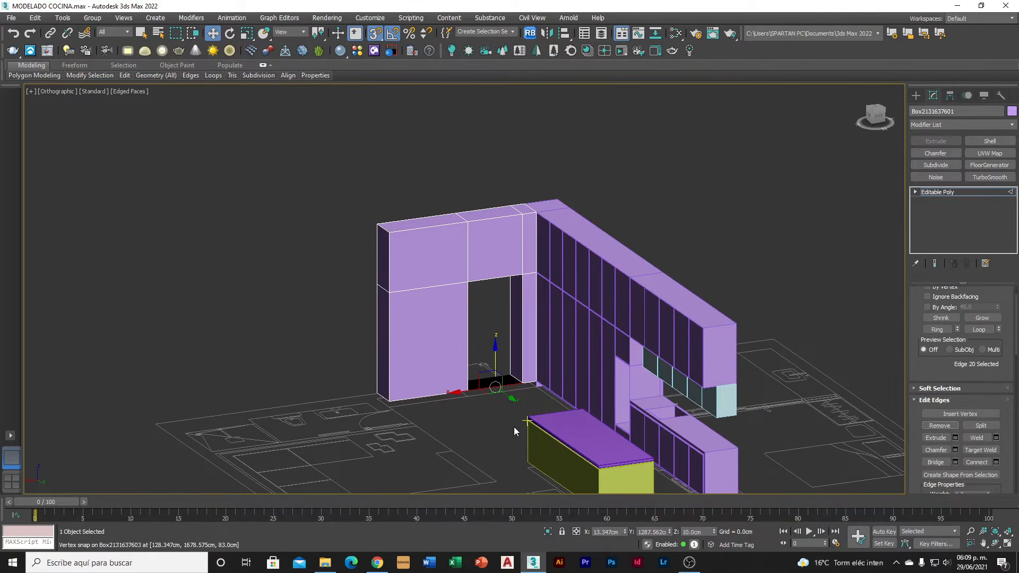
{"action": "key", "text": "4"}
{"action": "left_click", "coordinate": [499, 382]}
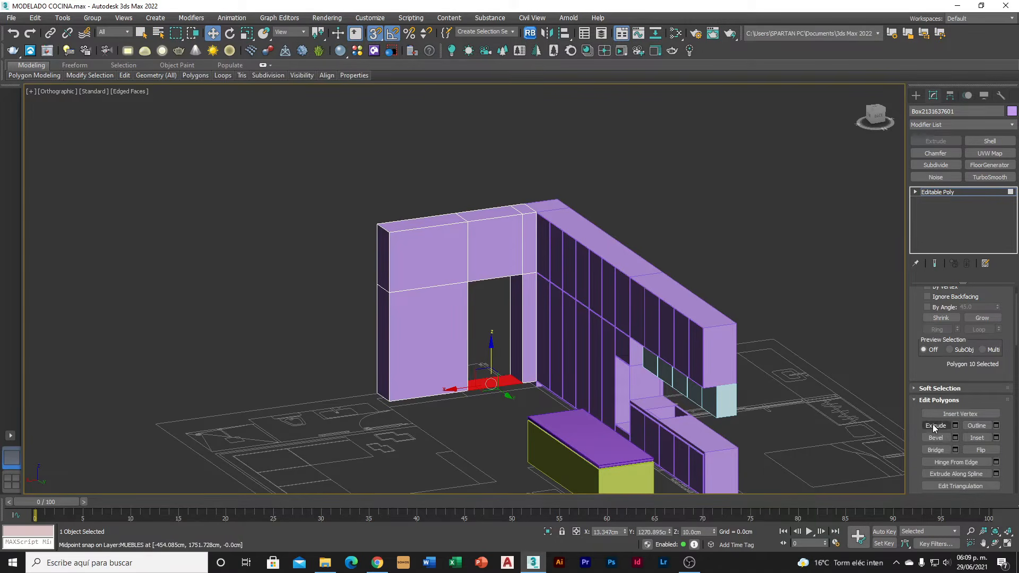
{"action": "key", "text": "Delete"}
Connect the three horizontal front edges of the pantry's wide section with two vertical segments to divide it into doors
{"action": "middle_click_drag", "start_coordinate": [501, 392], "coordinate": [509, 340], "text": "alt"}
{"action": "scroll", "coordinate": [1010, 296], "scroll_direction": "up", "scroll_amount": 1}
{"action": "left_click", "coordinate": [948, 304]}
{"action": "scroll", "coordinate": [446, 297], "scroll_direction": "up", "scroll_amount": 5}
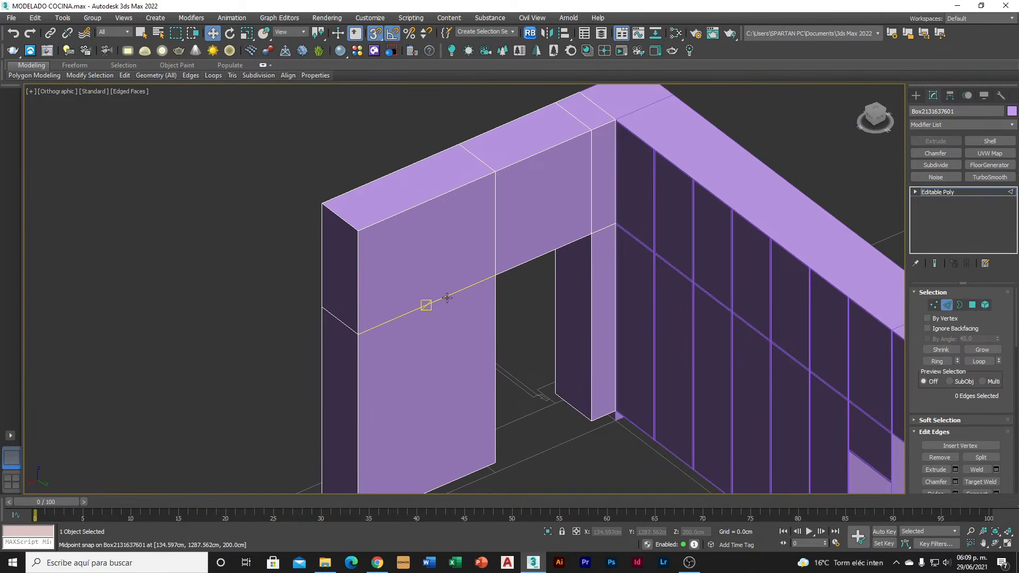
{"action": "double_click", "coordinate": [453, 299]}
{"action": "scroll", "coordinate": [457, 352], "scroll_direction": "down", "scroll_amount": 6}
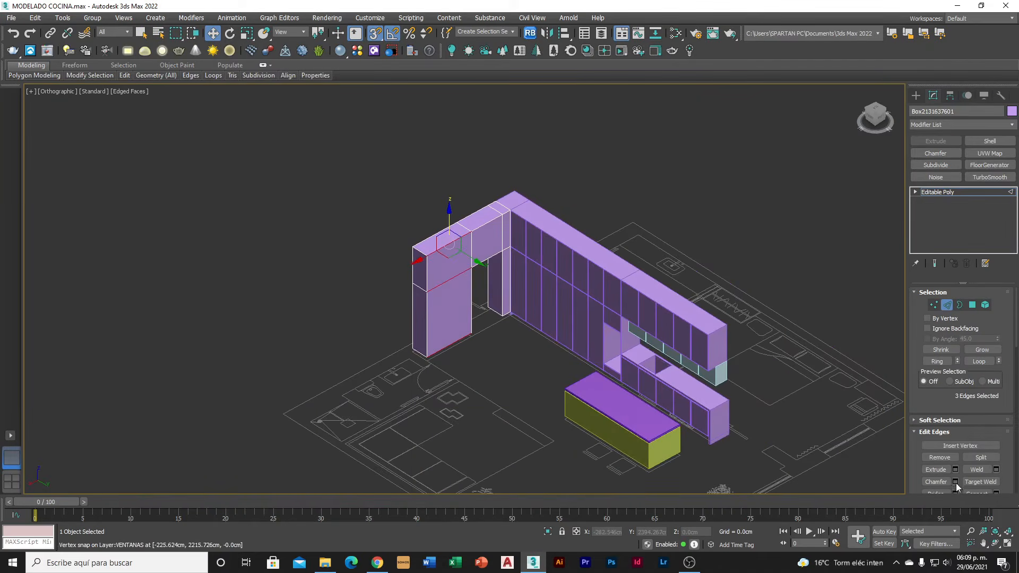
{"action": "scroll", "coordinate": [1007, 488], "scroll_direction": "down", "scroll_amount": 1}
{"action": "left_click", "coordinate": [996, 462]}
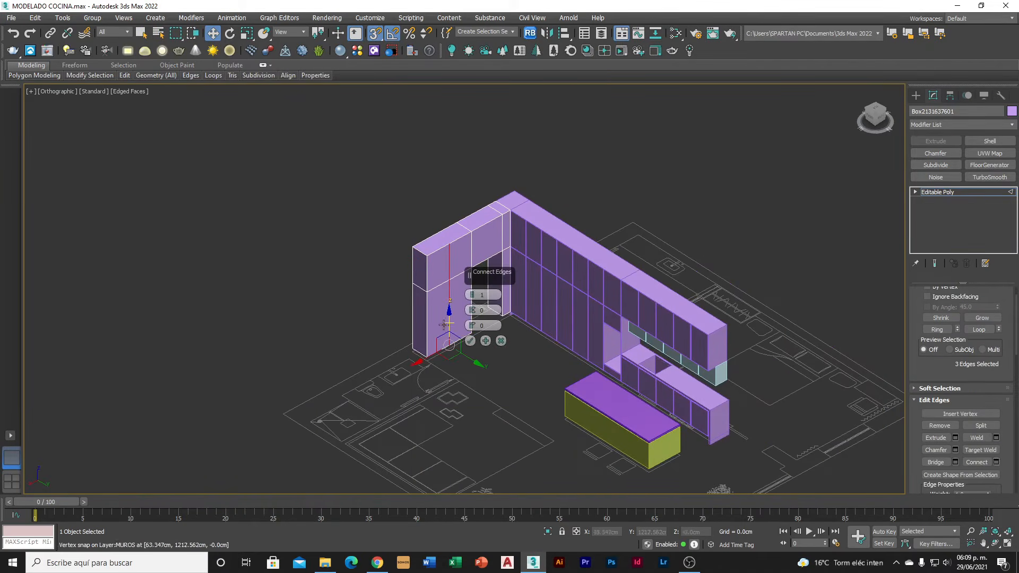
{"action": "left_click", "coordinate": [470, 341]}
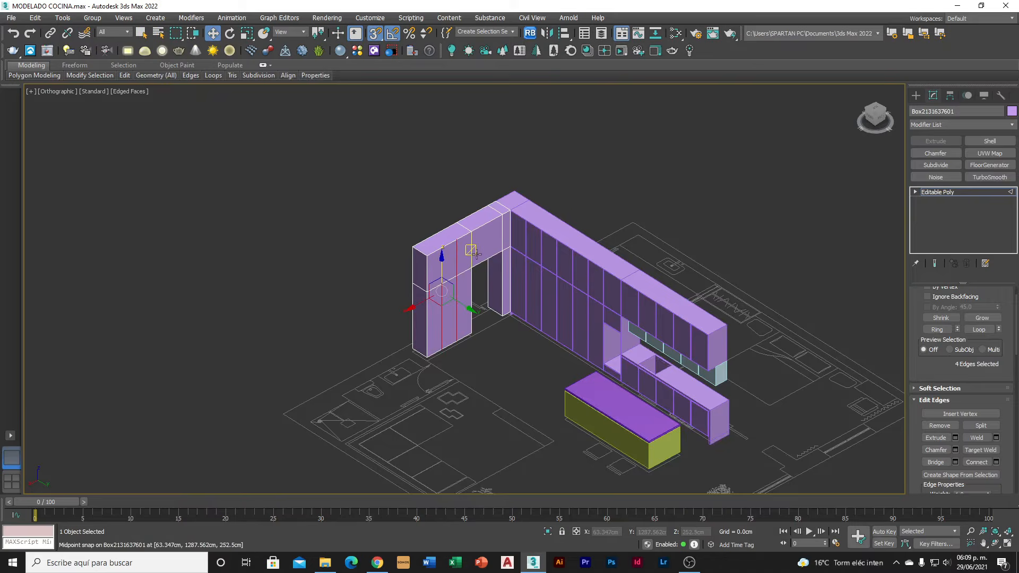
Connect the two horizontal front edges above the doorway with one vertical segment
{"action": "scroll", "coordinate": [485, 241], "scroll_direction": "up", "scroll_amount": 3}
{"action": "left_click", "coordinate": [497, 262], "text": "ctrl"}
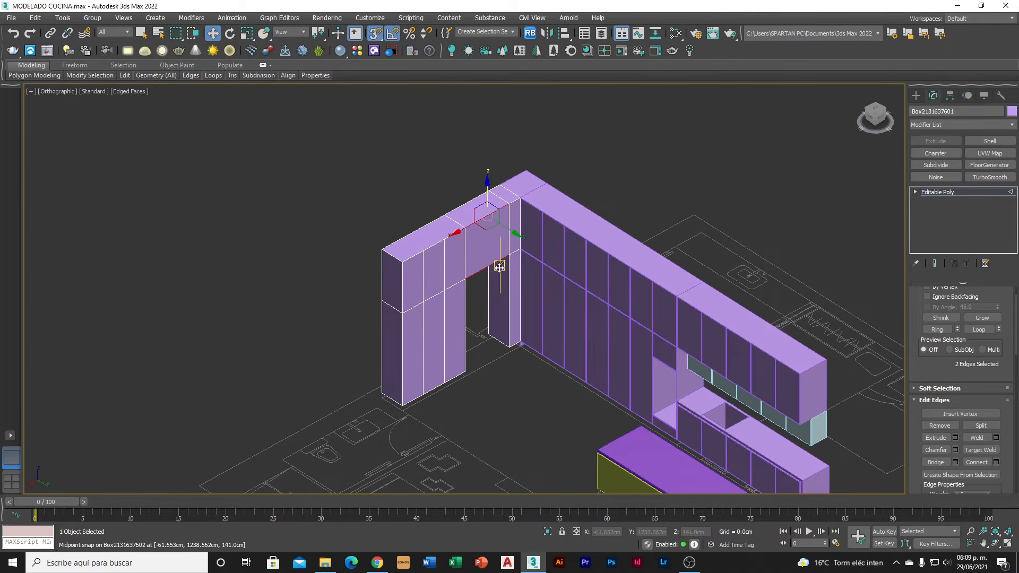
{"action": "left_click", "coordinate": [995, 463]}
{"action": "left_click", "coordinate": [473, 298]}
{"action": "left_click", "coordinate": [470, 341]}
Inset the pantry's two bottom polygons by 10 cm and extrude them 10 cm down to form the plinths
{"action": "middle_click_drag", "start_coordinate": [476, 363], "coordinate": [514, 364], "text": "alt"}
{"action": "key", "text": "4"}
{"action": "left_click", "coordinate": [514, 349]}
{"action": "left_click", "coordinate": [429, 314], "text": "ctrl"}
{"action": "middle_click_drag", "start_coordinate": [429, 314], "coordinate": [451, 318], "text": "alt"}
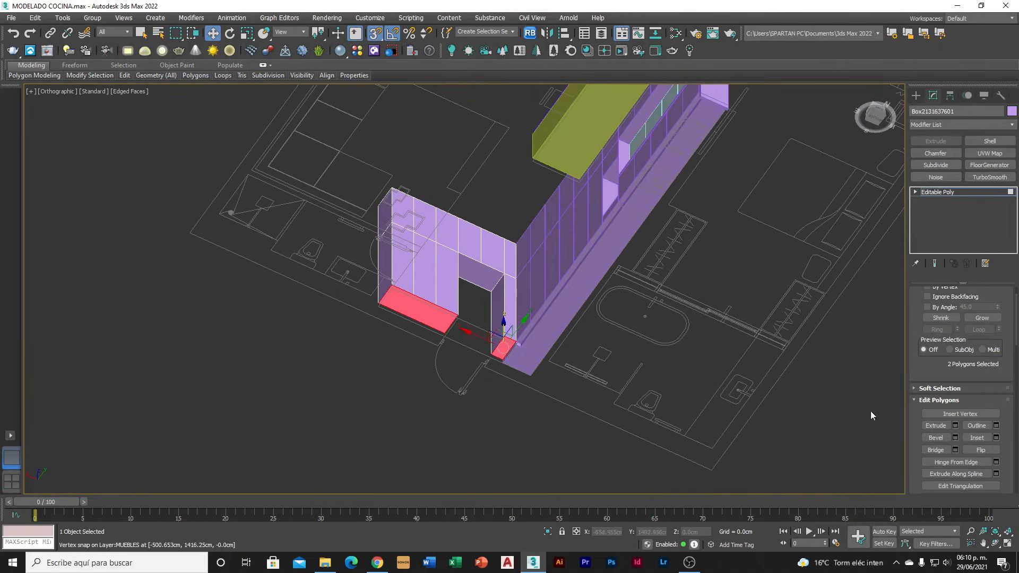
{"action": "left_click", "coordinate": [997, 438]}
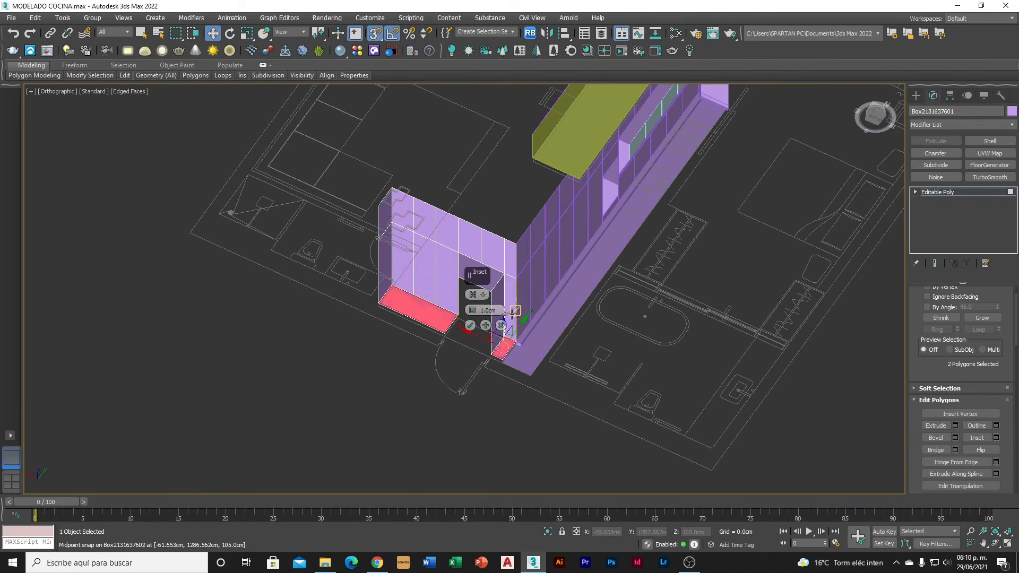
{"action": "type", "text": "10"}
{"action": "key", "text": "Return"}
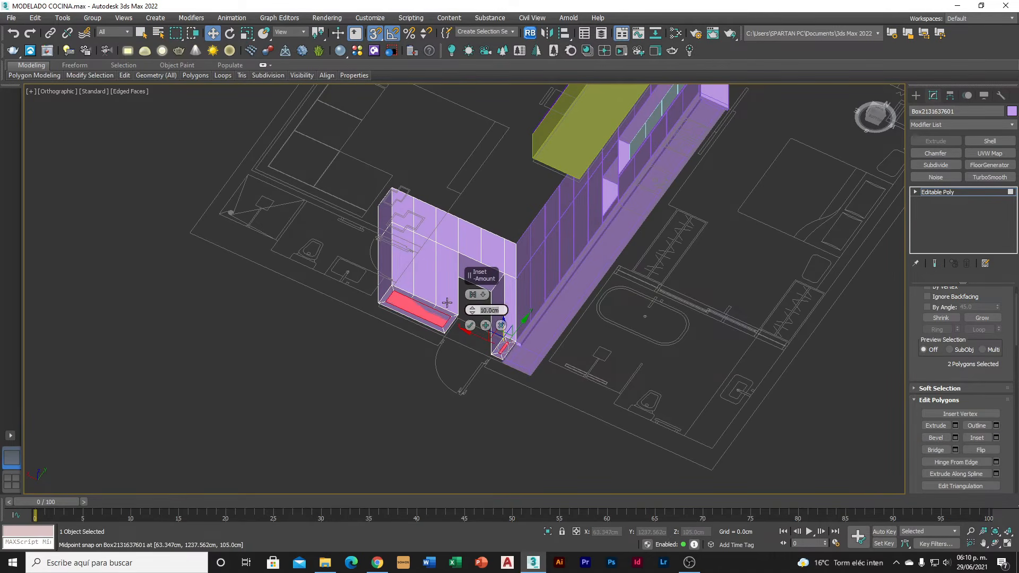
{"action": "left_click", "coordinate": [470, 325]}
{"action": "left_click", "coordinate": [955, 426]}
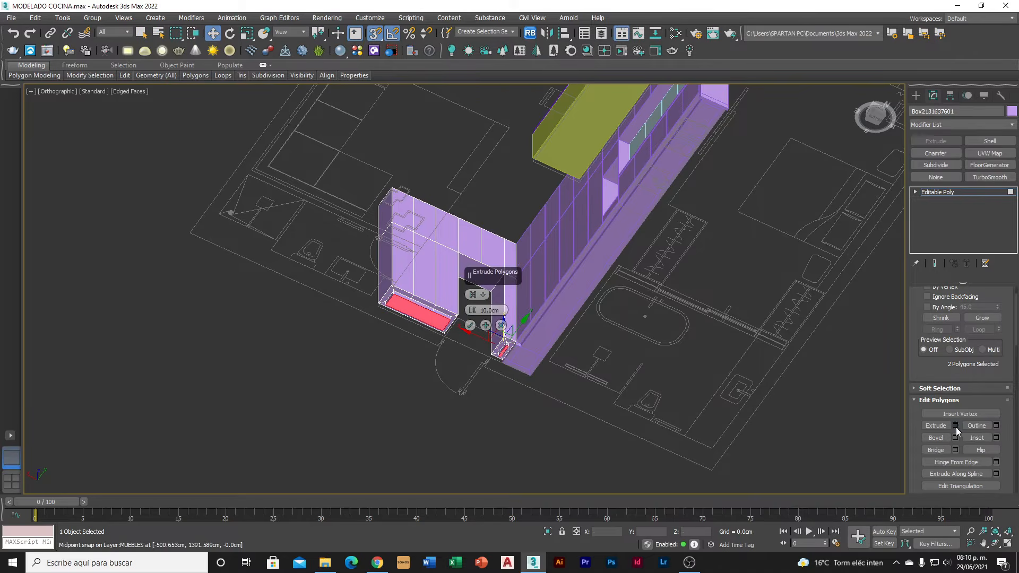
{"action": "left_click", "coordinate": [469, 325]}
Select five side polygons of the pantry plinths, including the wide plinth's outer end and the narrow plinth's front
{"action": "scroll", "coordinate": [371, 297], "scroll_direction": "up", "scroll_amount": 8}
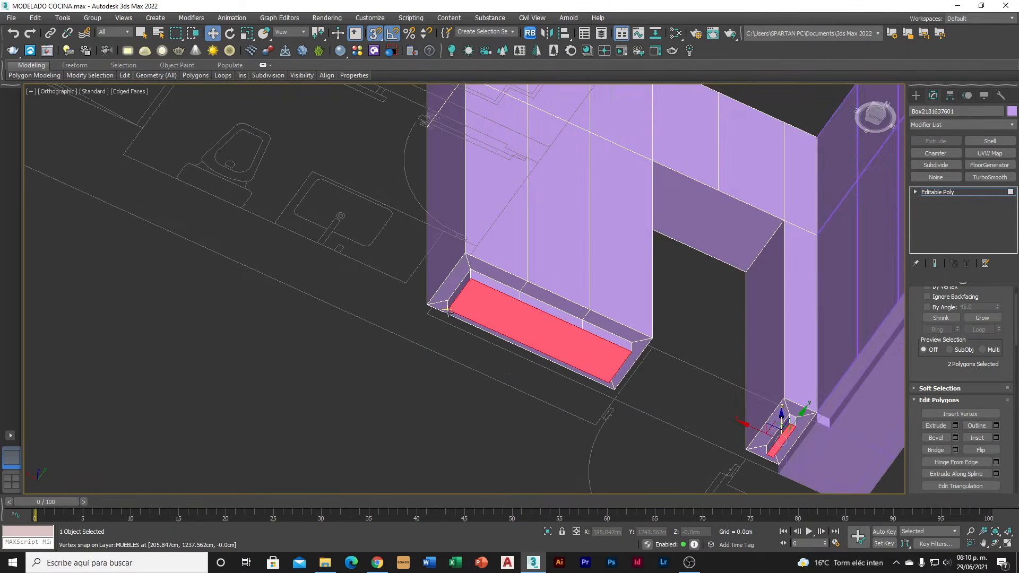
{"action": "left_click", "coordinate": [555, 292]}
{"action": "middle_click_drag", "start_coordinate": [440, 281], "coordinate": [531, 291], "text": "alt"}
{"action": "left_click", "coordinate": [423, 289], "text": "ctrl"}
{"action": "scroll", "coordinate": [271, 289], "scroll_direction": "down", "scroll_amount": 4}
{"action": "middle_click_drag", "start_coordinate": [270, 288], "coordinate": [87, 325], "text": "alt"}
{"action": "scroll", "coordinate": [203, 297], "scroll_direction": "up", "scroll_amount": 5}
{"action": "left_click", "coordinate": [202, 297], "text": "ctrl"}
{"action": "left_click", "coordinate": [184, 297], "text": "ctrl"}
{"action": "scroll", "coordinate": [184, 297], "scroll_direction": "down", "scroll_amount": 5}
{"action": "middle_click_drag", "start_coordinate": [193, 326], "coordinate": [453, 262], "text": "alt"}
{"action": "scroll", "coordinate": [660, 316], "scroll_direction": "up", "scroll_amount": 3}
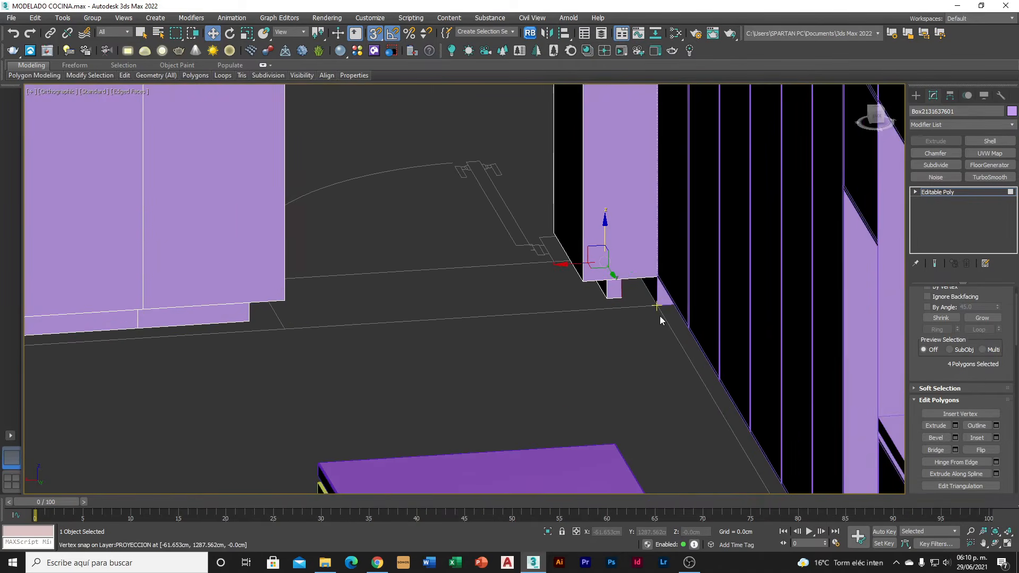
{"action": "left_click", "coordinate": [613, 287], "text": "ctrl"}
Extrude the five selected plinth side polygons outward by 10 cm along their local normals
{"action": "middle_click_drag", "start_coordinate": [620, 304], "coordinate": [642, 308], "text": "alt"}
{"action": "scroll", "coordinate": [642, 307], "scroll_direction": "down", "scroll_amount": 4}
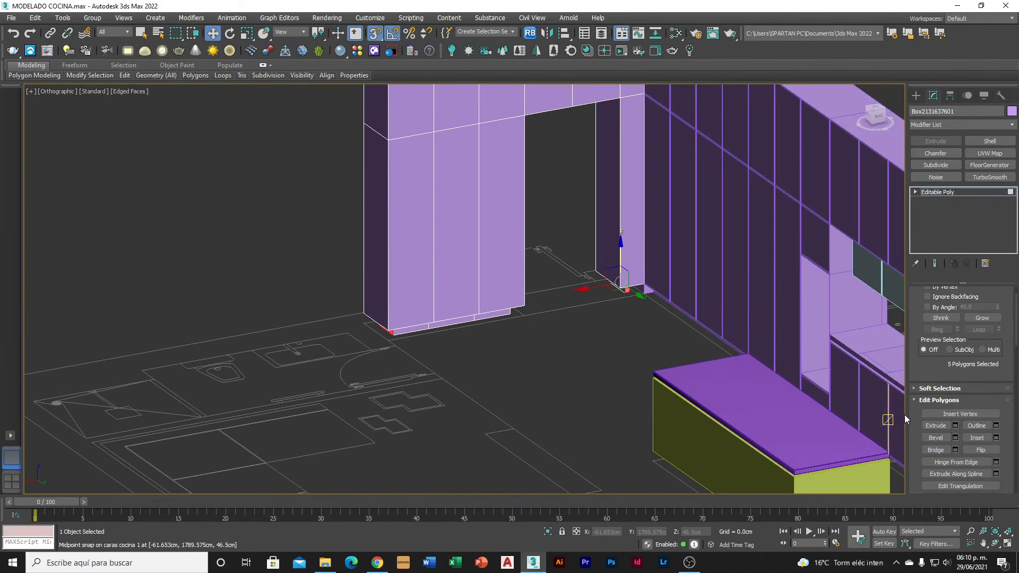
{"action": "left_click", "coordinate": [956, 426]}
{"action": "left_click", "coordinate": [473, 295]}
{"action": "left_click", "coordinate": [487, 301]}
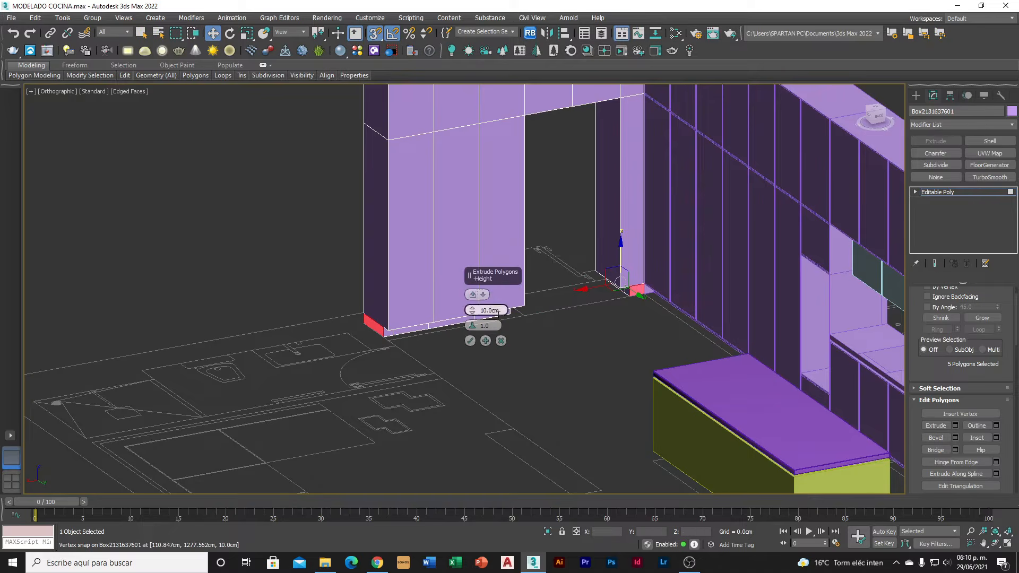
{"action": "left_click", "coordinate": [469, 341]}
{"action": "scroll", "coordinate": [490, 331], "scroll_direction": "down", "scroll_amount": 8}
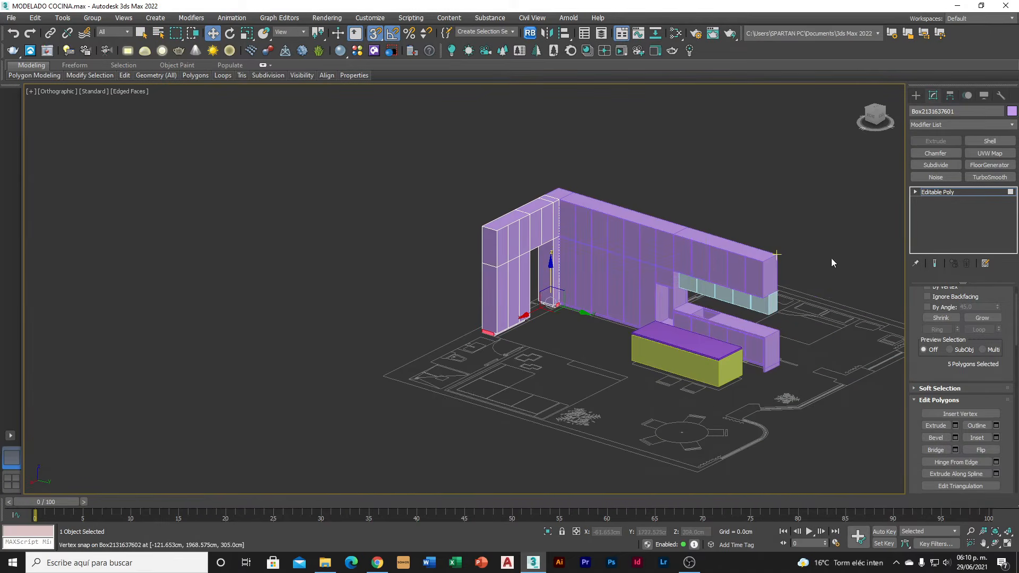
Select the pantry's ten front polygons and inset each one individually to leave narrow gaps between the door fronts
{"action": "middle_click_drag", "start_coordinate": [539, 276], "coordinate": [501, 298], "text": "alt"}
{"action": "scroll", "coordinate": [500, 299], "scroll_direction": "up", "scroll_amount": 5}
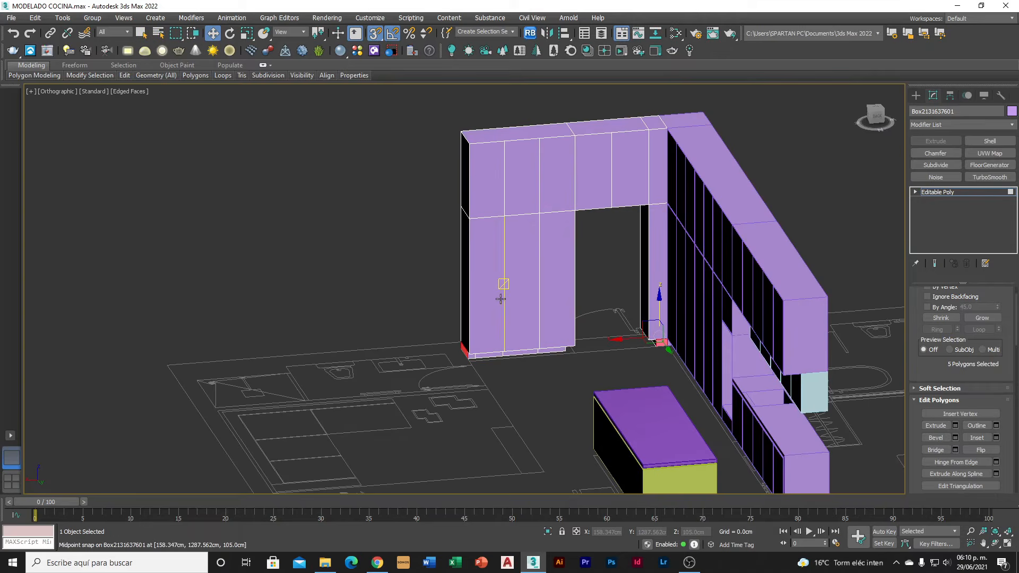
{"action": "left_click", "coordinate": [146, 34]}
{"action": "left_click", "coordinate": [485, 257]}
{"action": "middle_click_drag", "start_coordinate": [485, 258], "coordinate": [510, 260], "text": "alt"}
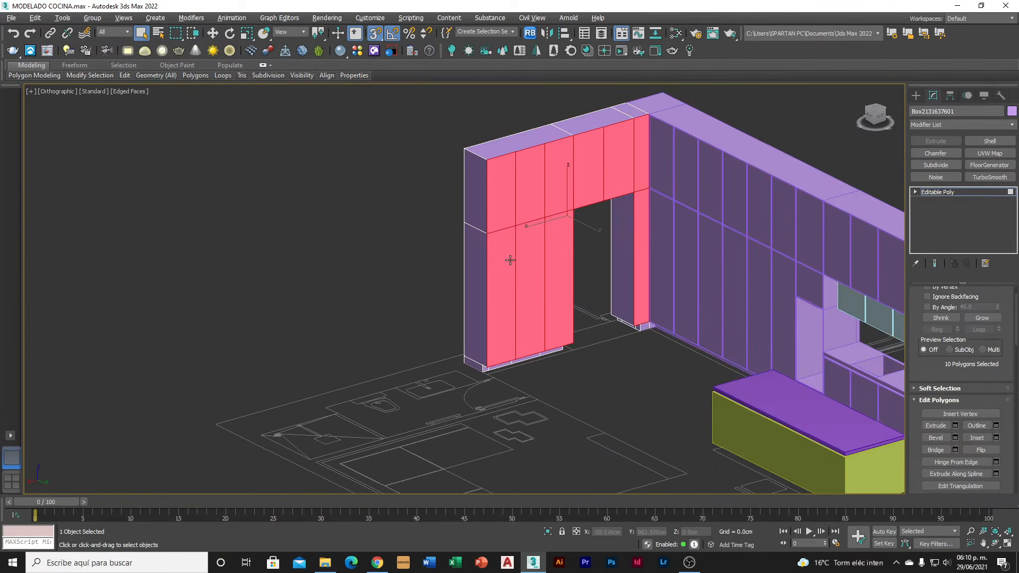
{"action": "left_click", "coordinate": [996, 439]}
{"action": "left_click", "coordinate": [473, 294]}
{"action": "left_click", "coordinate": [494, 316]}
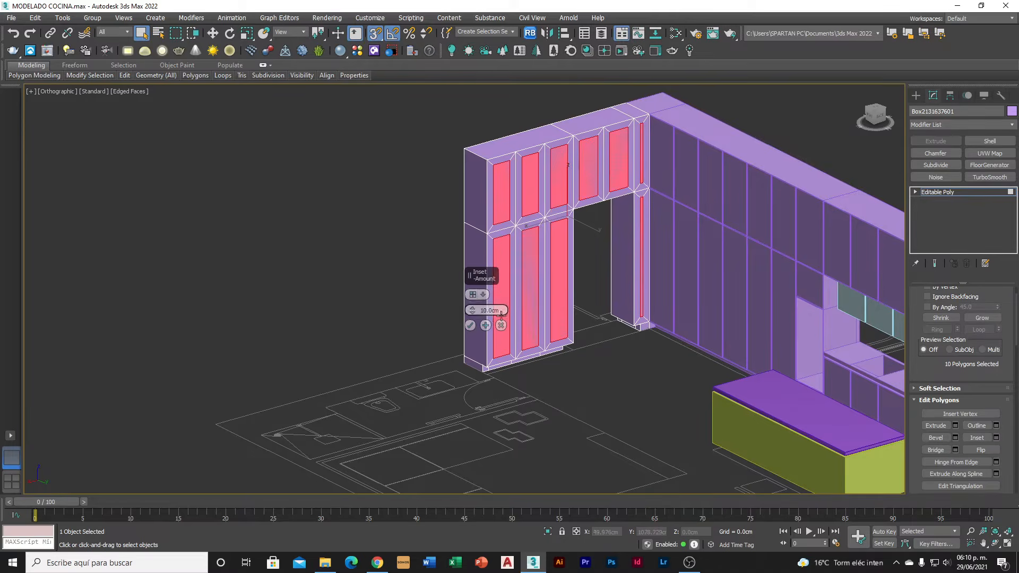
{"action": "left_click", "coordinate": [470, 325]}
Detach the selected pantry door-front polygons as a separate object named "caras cocina 2"
{"action": "middle_click_drag", "start_coordinate": [469, 324], "coordinate": [602, 307], "text": "alt"}
{"action": "scroll", "coordinate": [1002, 467], "scroll_direction": "down", "scroll_amount": 5}
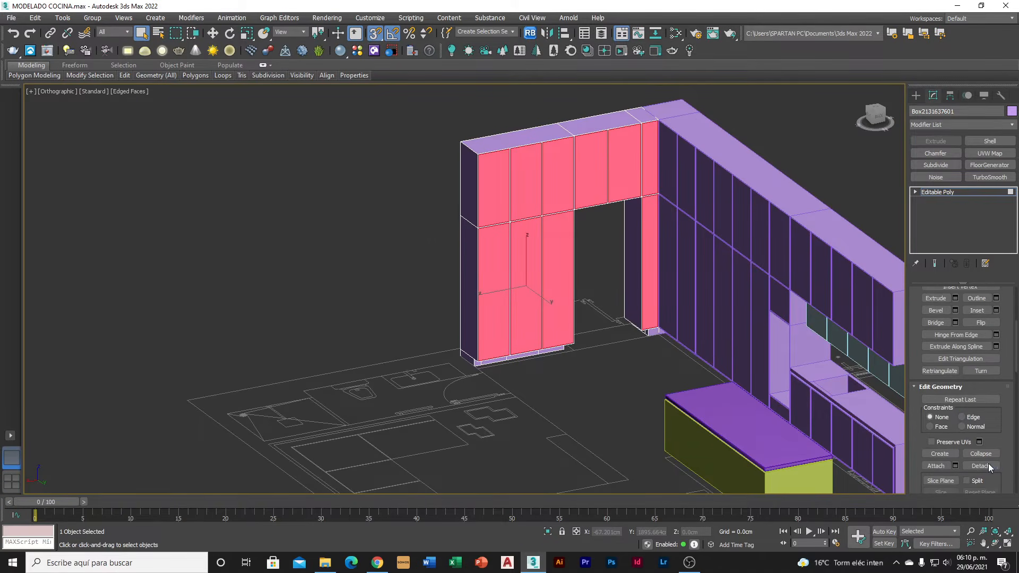
{"action": "left_click", "coordinate": [981, 465]}
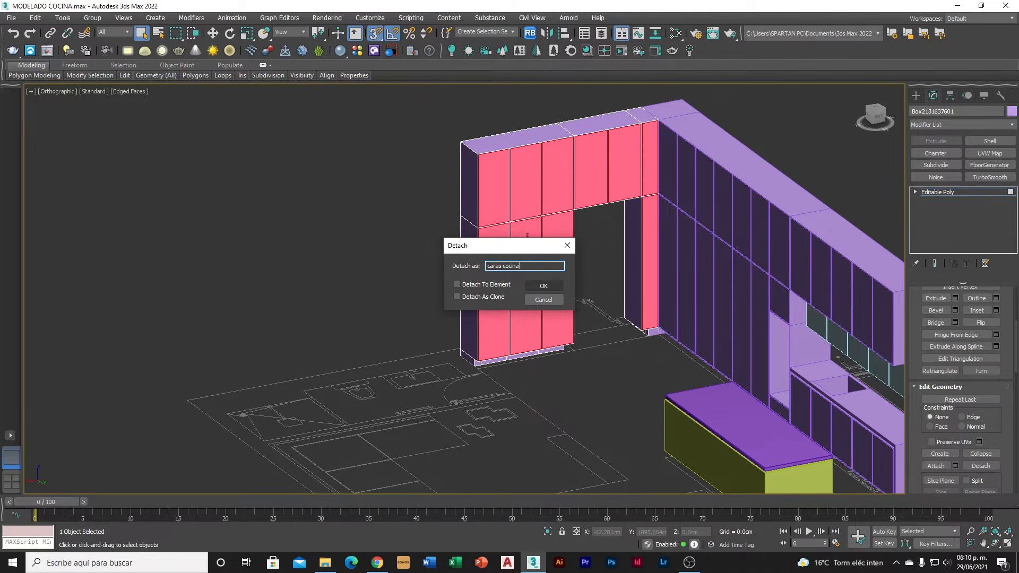
{"action": "left_click", "coordinate": [541, 284]}
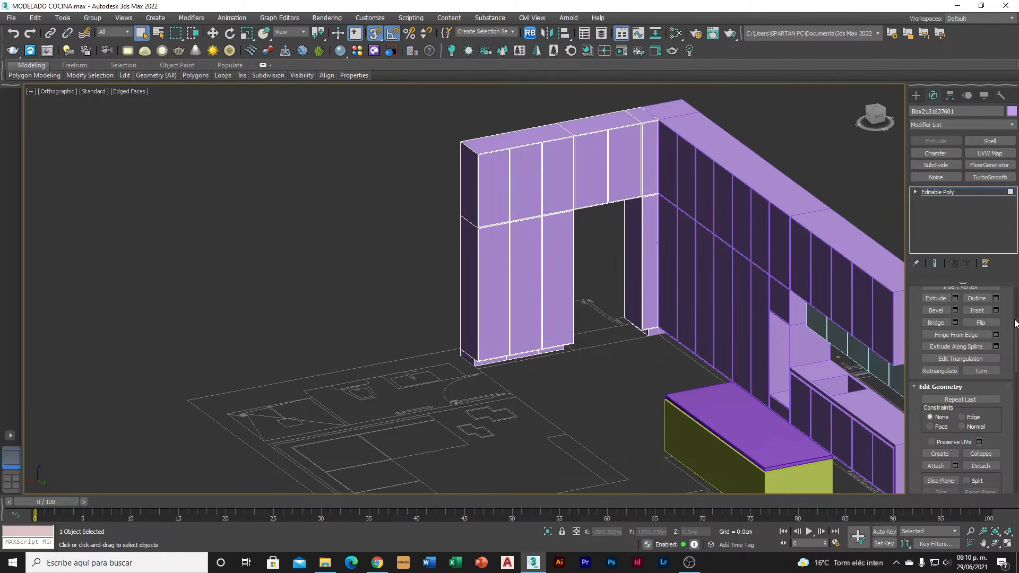
Leave polygon editing, select the pantry and long-wall door-front objects together, and clone them in place as copies
{"action": "scroll", "coordinate": [1013, 303], "scroll_direction": "up", "scroll_amount": 5}
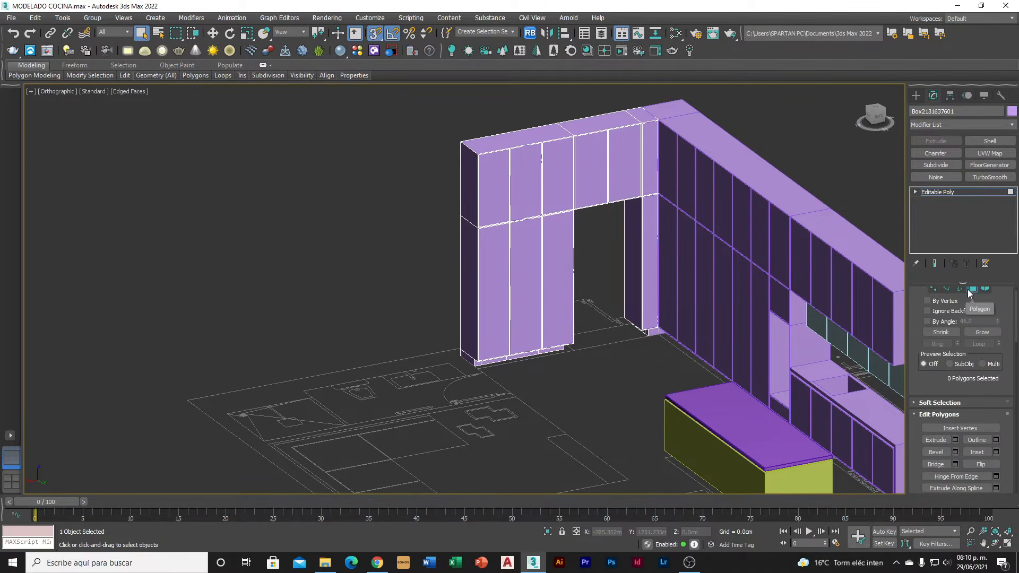
{"action": "left_click", "coordinate": [968, 294]}
{"action": "scroll", "coordinate": [630, 163], "scroll_direction": "up", "scroll_amount": 4}
{"action": "left_click", "coordinate": [679, 197]}
{"action": "left_click", "coordinate": [718, 196], "text": "ctrl"}
{"action": "scroll", "coordinate": [715, 196], "scroll_direction": "down", "scroll_amount": 4}
{"action": "middle_click_drag", "start_coordinate": [712, 198], "coordinate": [730, 265], "text": "alt"}
{"action": "middle_click_drag", "start_coordinate": [730, 265], "coordinate": [902, 292]}
{"action": "scroll", "coordinate": [721, 263], "scroll_direction": "down", "scroll_amount": 3}
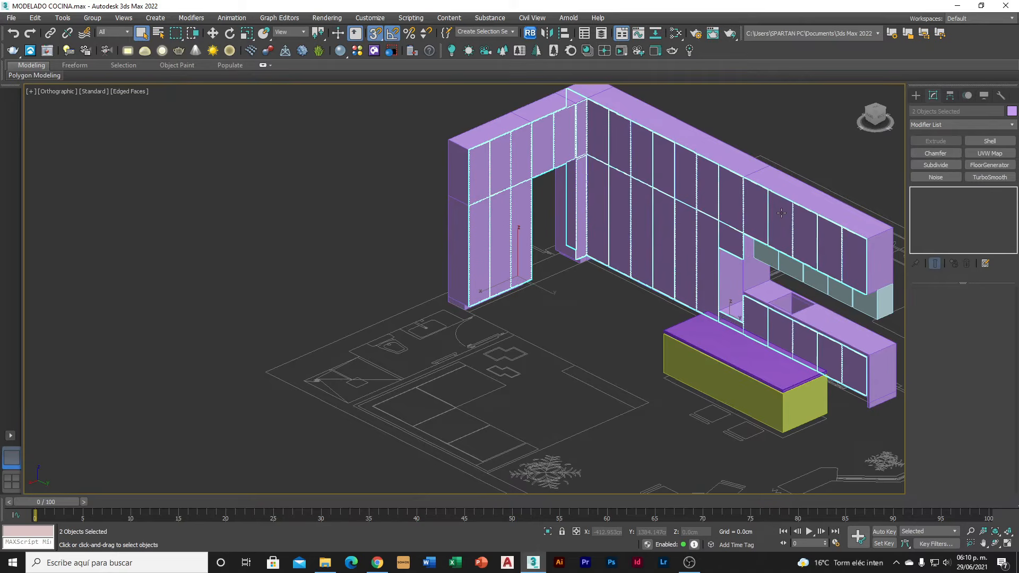
{"action": "key", "text": "ctrl+v"}
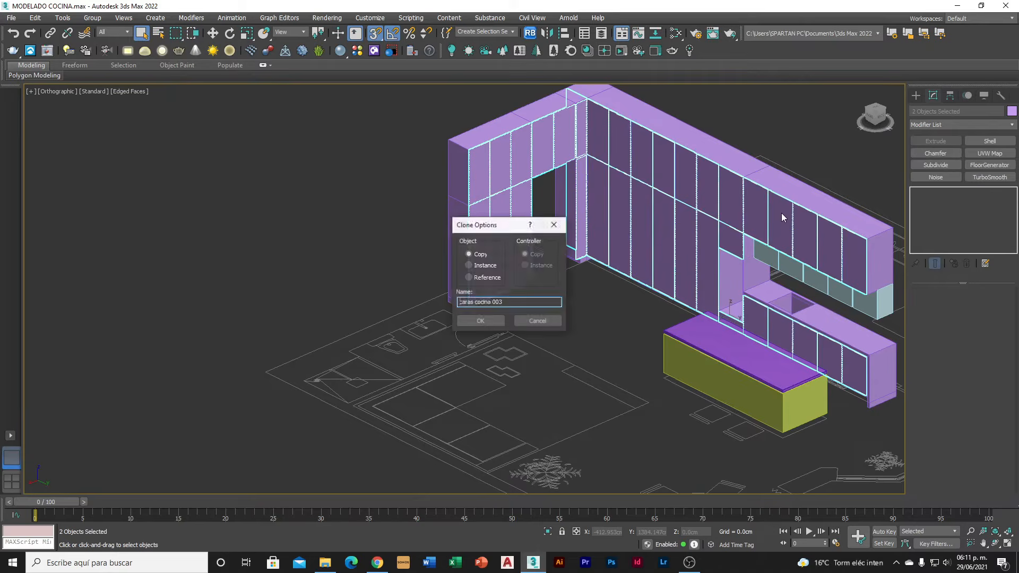
{"action": "left_click", "coordinate": [491, 323]}
Isolate the two door-front objects and apply FloorGenerator to the long wall's fronts
{"action": "left_click", "coordinate": [614, 295]}
{"action": "left_click", "coordinate": [628, 256]}
{"action": "left_click", "coordinate": [523, 249], "text": "ctrl"}
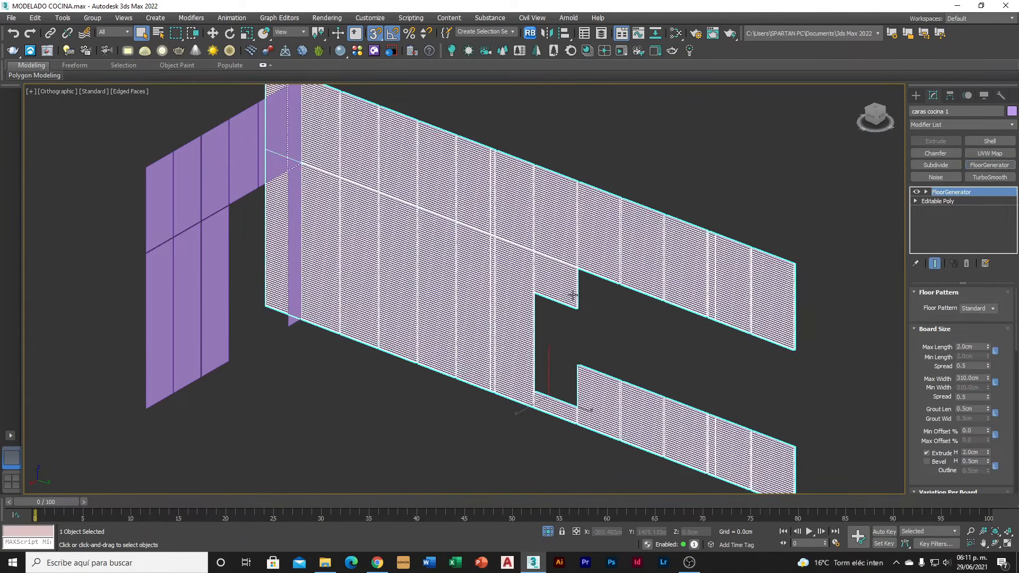
Set the long-wall fronts' FloorGenerator boards to a maximum length of 310 cm and a maximum width of 2 cm
{"action": "scroll", "coordinate": [439, 289], "scroll_direction": "up", "scroll_amount": 4}
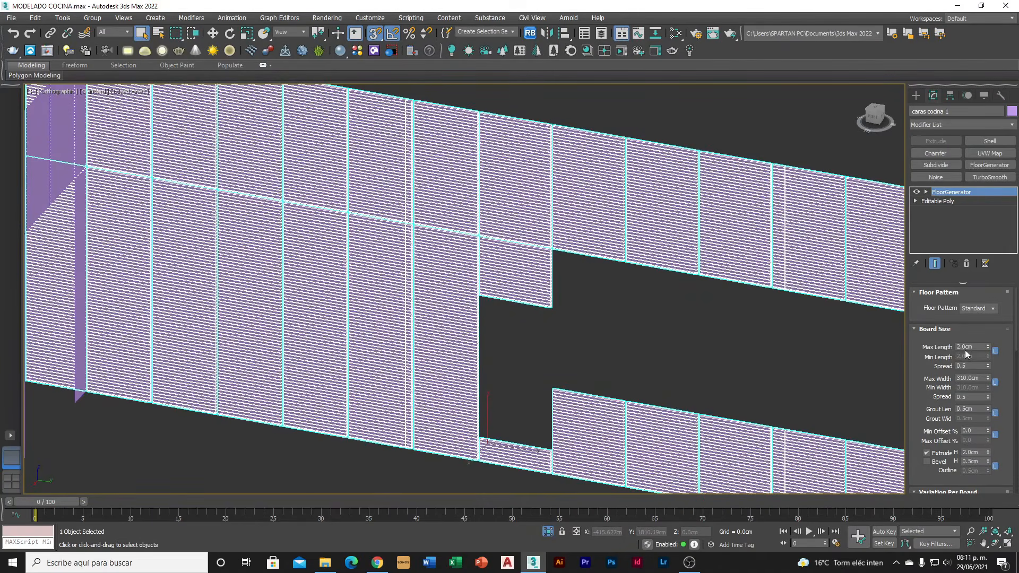
{"action": "scroll", "coordinate": [407, 276], "scroll_direction": "up", "scroll_amount": 4}
{"action": "scroll", "coordinate": [408, 276], "scroll_direction": "down", "scroll_amount": 4}
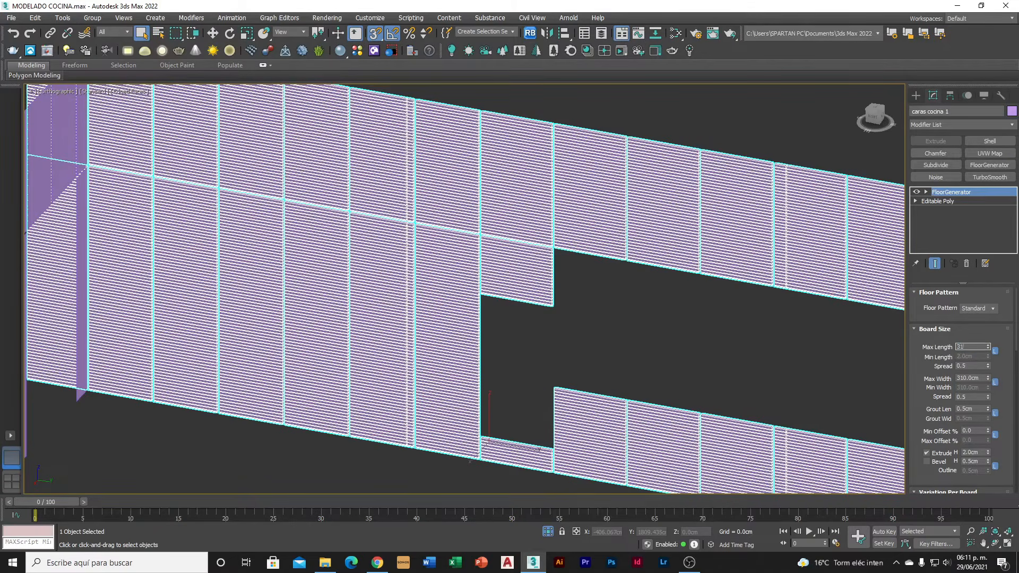
{"action": "type", "text": "0.0cm"}
{"action": "key", "text": "Return"}
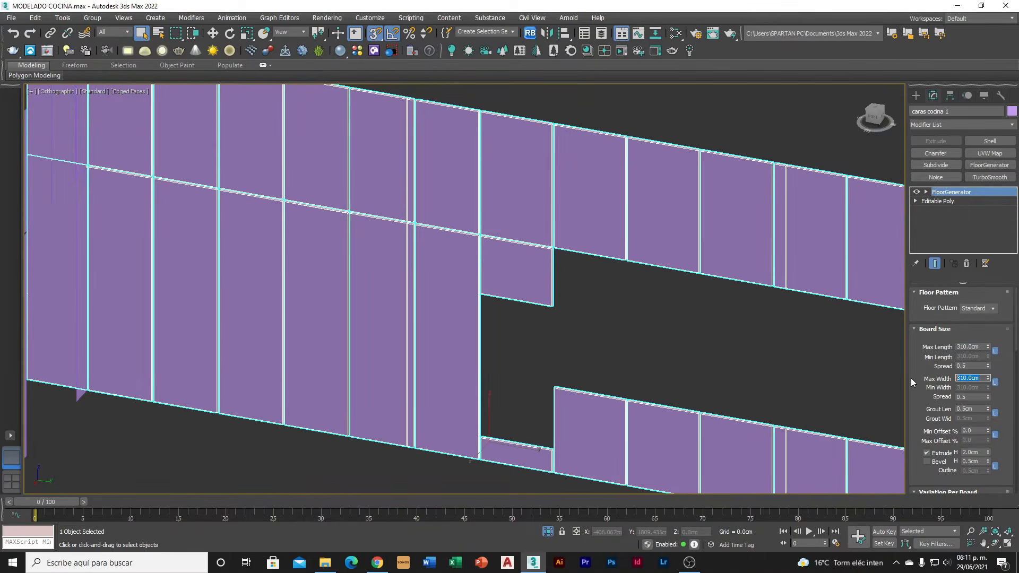
{"action": "type", "text": "10"}
{"action": "key", "text": "Return"}
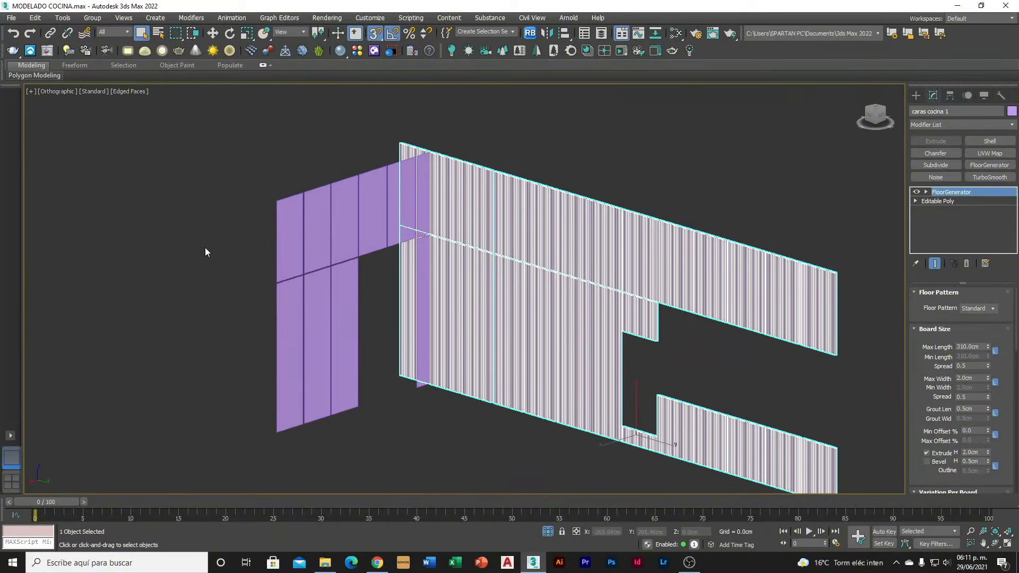
Apply FloorGenerator to the pantry fronts with a maximum board width of 310 cm and maximum length of 2 cm for vertical slats
{"action": "left_click", "coordinate": [339, 228]}
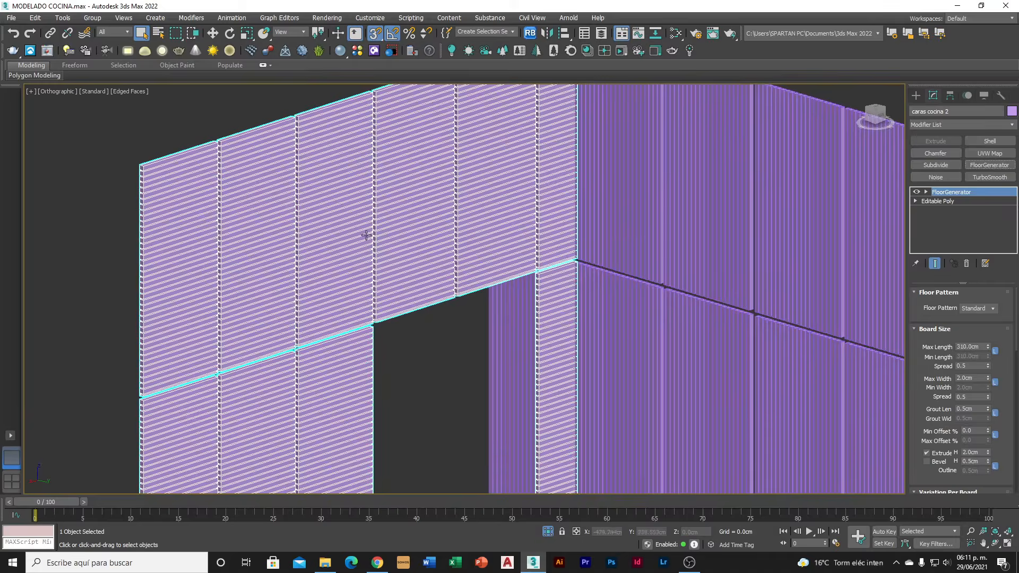
{"action": "left_click", "coordinate": [978, 378]}
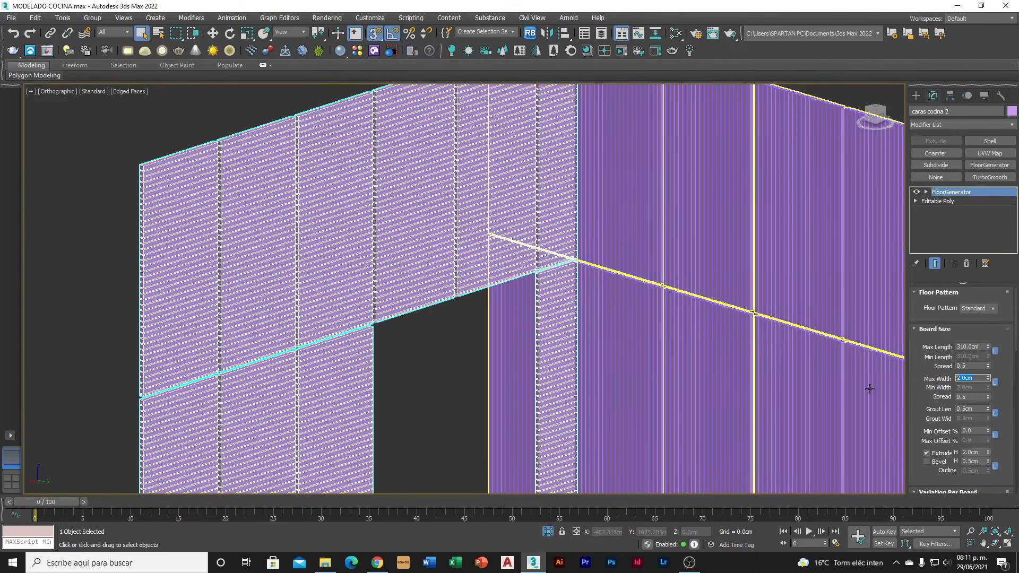
{"action": "key", "text": "Return"}
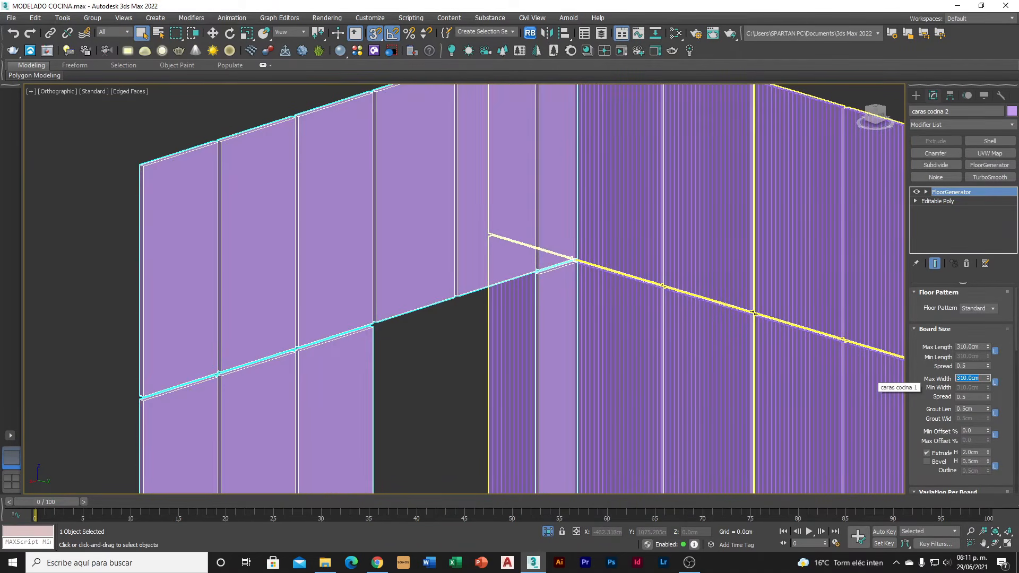
{"action": "type", "text": "2"}
{"action": "key", "text": "Return"}
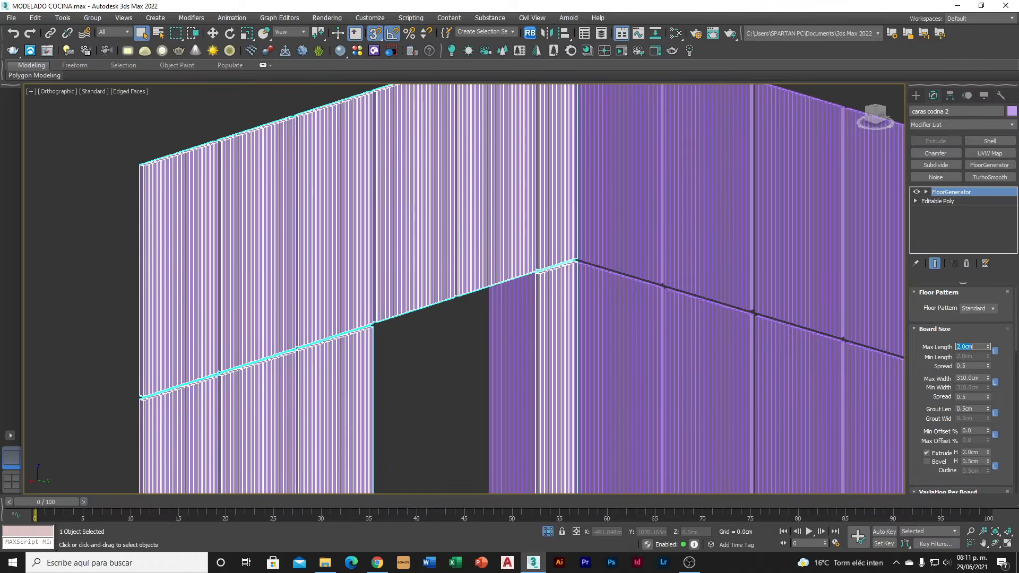
End isolation so the whole kitchen and floor plan are displayed with the slatted fronts
{"action": "scroll", "coordinate": [548, 234], "scroll_direction": "down", "scroll_amount": 8}
{"action": "middle_click_drag", "start_coordinate": [688, 269], "coordinate": [709, 273], "text": "alt"}
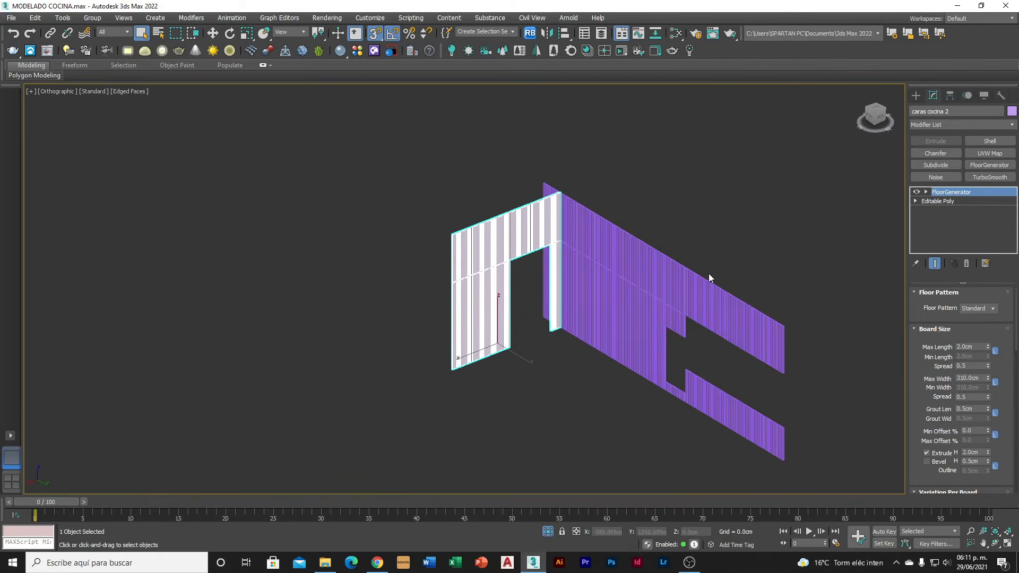
{"action": "right_click", "coordinate": [705, 234]}
{"action": "left_click", "coordinate": [727, 166]}
{"action": "middle_click_drag", "start_coordinate": [617, 272], "coordinate": [650, 280], "text": "alt"}
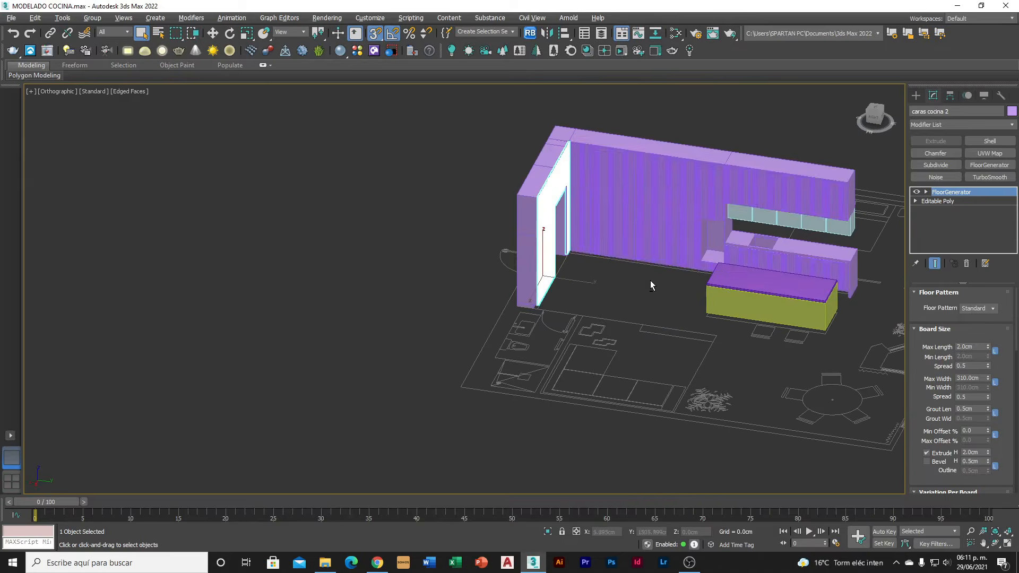
Give the long wall's slatted fronts a turquoise object colour and the pantry's slatted fronts a red one
{"action": "left_click", "coordinate": [739, 218]}
{"action": "left_click", "coordinate": [1012, 111]}
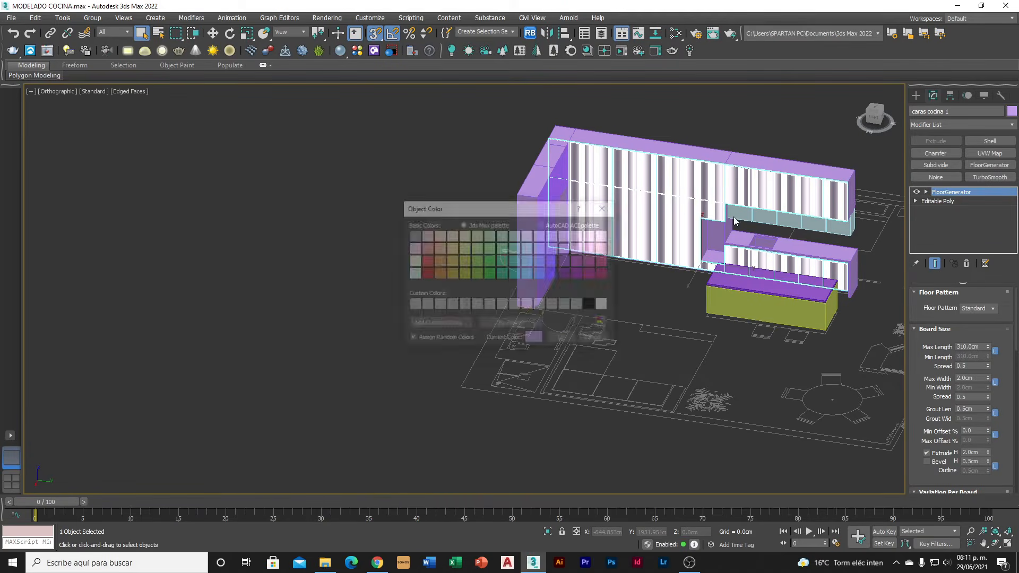
{"action": "left_click", "coordinate": [562, 340]}
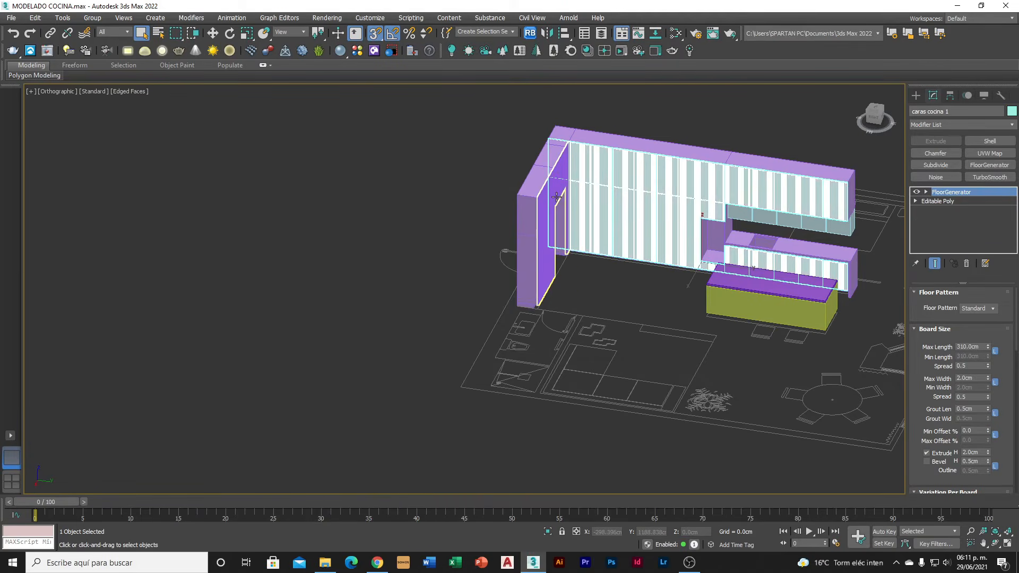
{"action": "left_click", "coordinate": [1012, 111]}
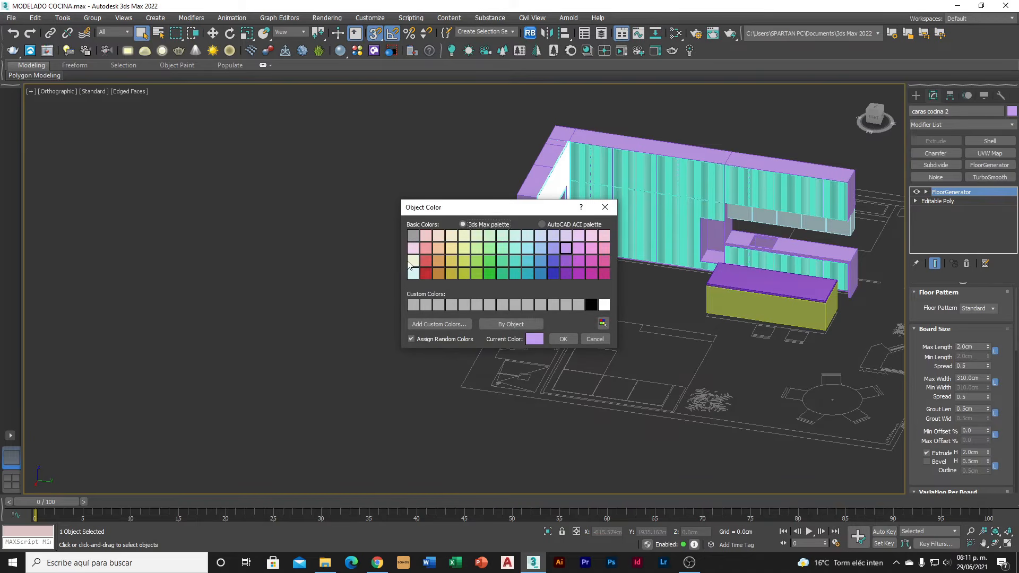
{"action": "left_click", "coordinate": [563, 338]}
Isolate the island's base box and switch to the Back view facing its short end
{"action": "middle_click_drag", "start_coordinate": [579, 319], "coordinate": [642, 377], "text": "alt"}
{"action": "left_click", "coordinate": [642, 377]}
{"action": "scroll", "coordinate": [701, 394], "scroll_direction": "up", "scroll_amount": 5}
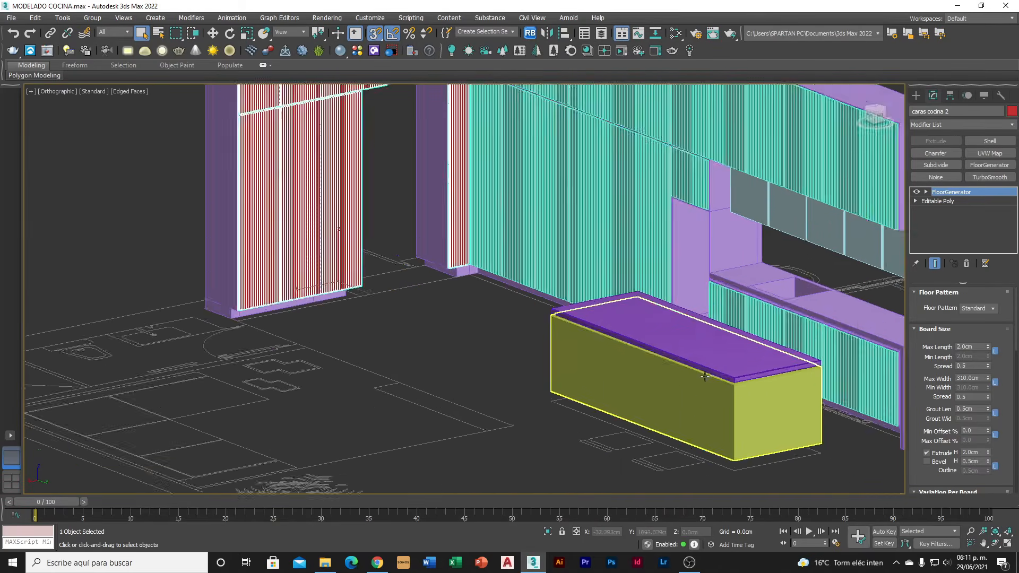
{"action": "middle_click_drag", "start_coordinate": [696, 393], "coordinate": [663, 297], "text": "alt"}
{"action": "key", "text": "alt+q"}
{"action": "left_click", "coordinate": [876, 115]}
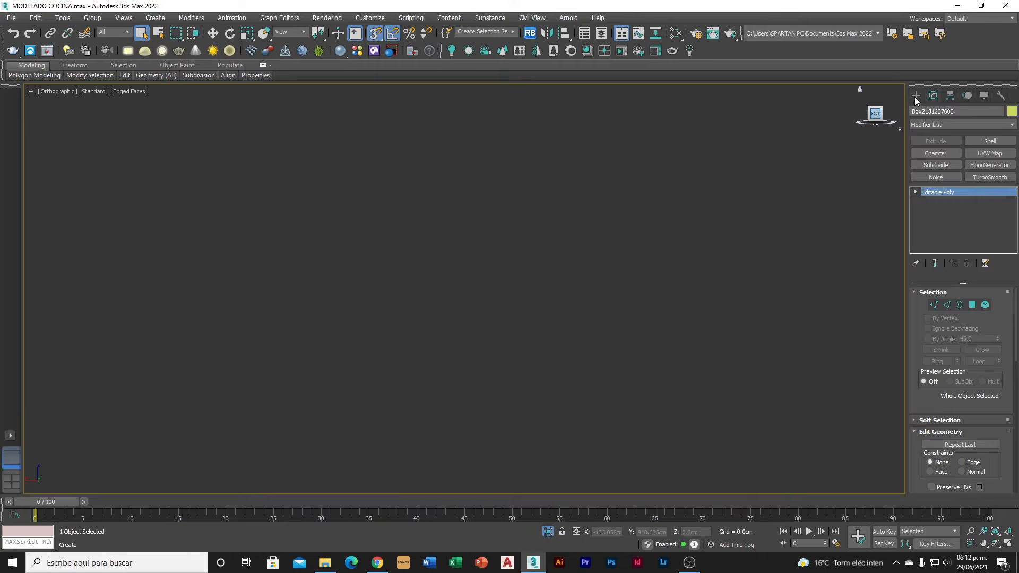
Draw a 73 × 100 cm rectangle spline snapped to the corners of the island's end face
{"action": "left_click", "coordinate": [915, 96]}
{"action": "left_click", "coordinate": [929, 113]}
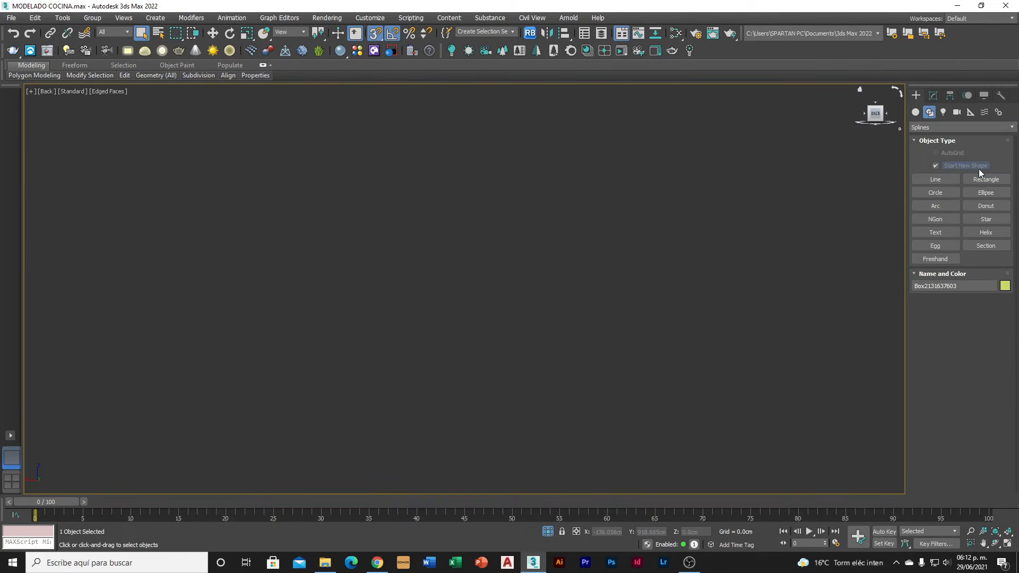
{"action": "scroll", "coordinate": [659, 386], "scroll_direction": "down", "scroll_amount": 3}
{"action": "scroll", "coordinate": [585, 232], "scroll_direction": "up", "scroll_amount": 5}
{"action": "left_click_drag", "start_coordinate": [560, 141], "coordinate": [868, 368]}
{"action": "scroll", "coordinate": [726, 276], "scroll_direction": "down", "scroll_amount": 4}
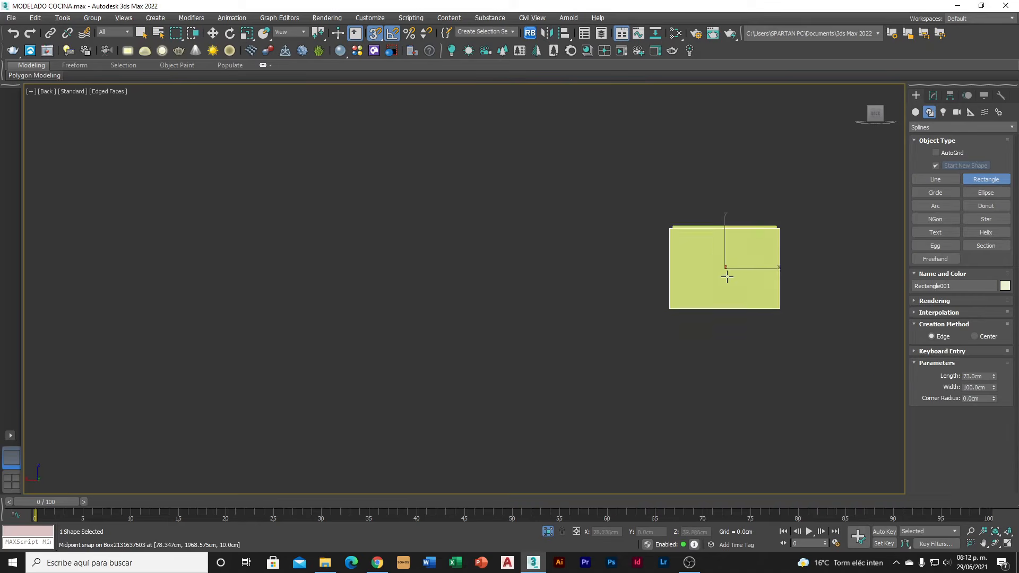
Apply FloorGenerator to the end-face rectangle to cover it with vertical slats
{"action": "middle_click_drag", "start_coordinate": [727, 276], "coordinate": [768, 307], "text": "alt"}
{"action": "left_click", "coordinate": [934, 96]}
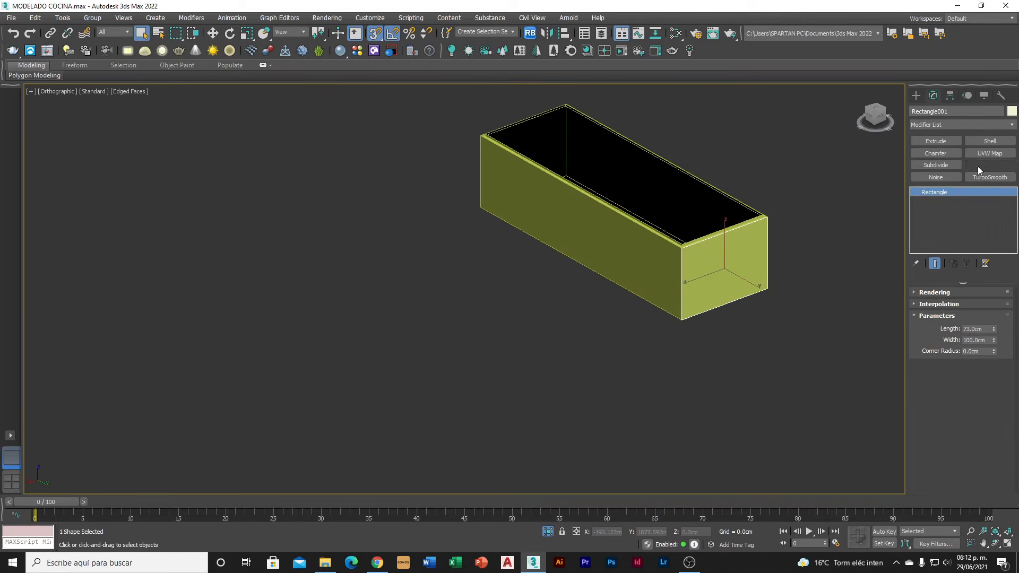
{"action": "left_click", "coordinate": [977, 167]}
{"action": "scroll", "coordinate": [683, 302], "scroll_direction": "up", "scroll_amount": 5}
{"action": "scroll", "coordinate": [674, 289], "scroll_direction": "down", "scroll_amount": 5}
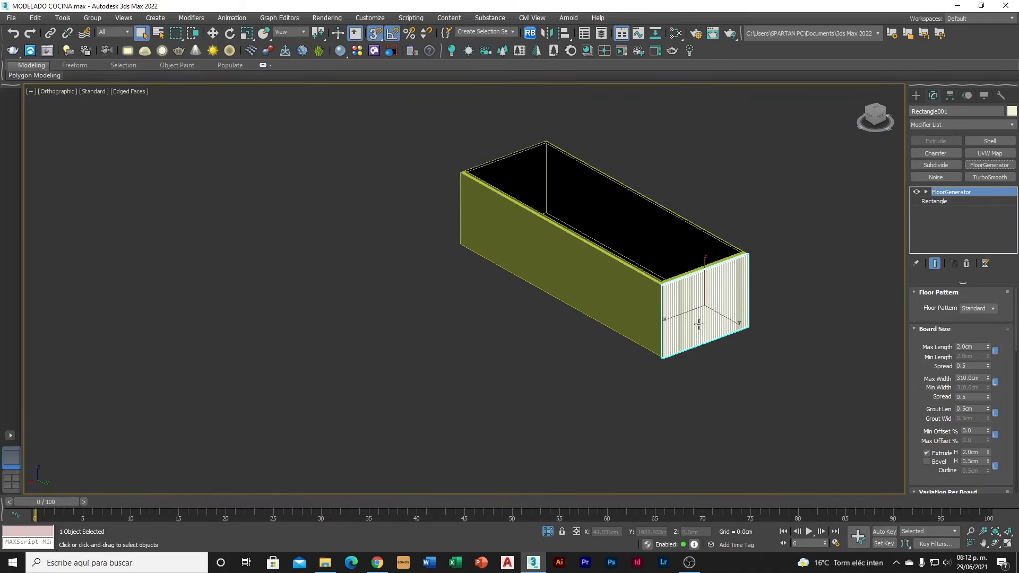
{"action": "middle_click_drag", "start_coordinate": [698, 324], "coordinate": [704, 326], "text": "alt"}
Copy the slatted end panel along the Y axis, snapping it to the island's opposite short end
{"action": "key", "text": "w"}
{"action": "middle_click_drag", "start_coordinate": [705, 323], "coordinate": [723, 325], "text": "alt"}
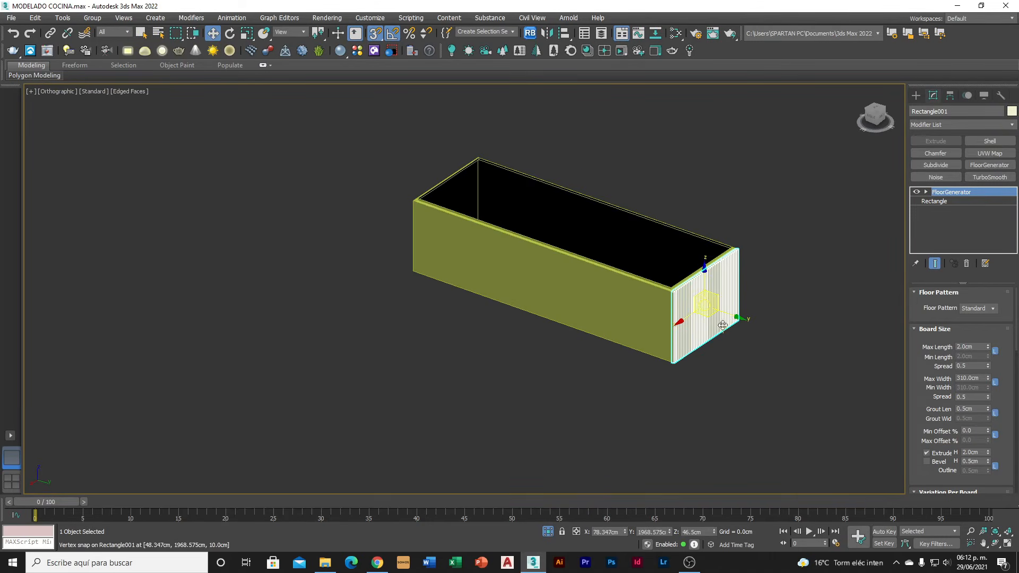
{"action": "mouse_move", "coordinate": [728, 315]}
{"action": "left_mouse_down", "text": "shift"}
{"action": "mouse_move", "coordinate": [559, 255]}
{"action": "mouse_move", "coordinate": [386, 228]}
{"action": "left_mouse_up", "text": "shift"}
{"action": "scroll", "coordinate": [531, 249], "scroll_direction": "up", "scroll_amount": 3}
{"action": "key", "text": "Return"}
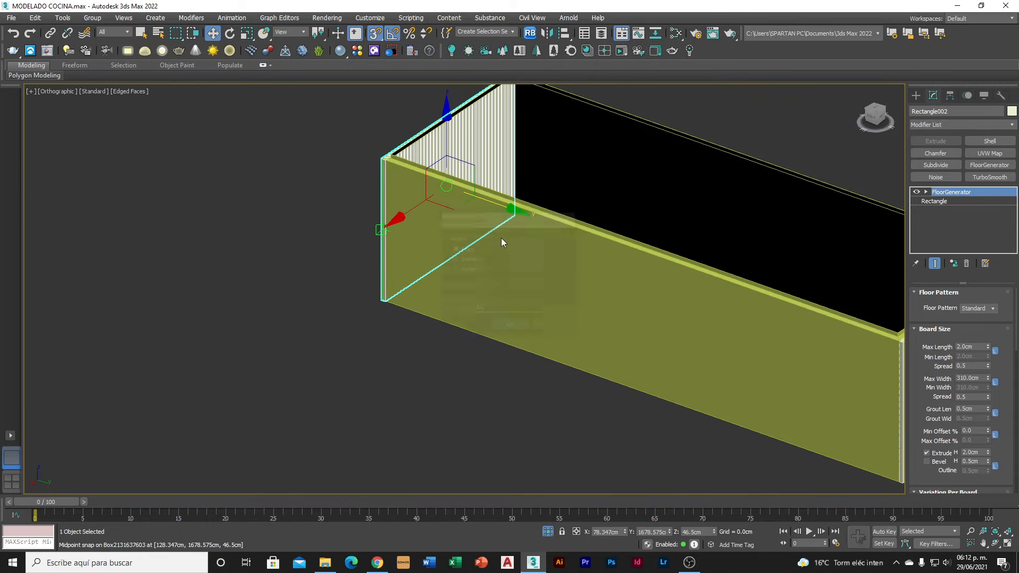
Mirror the copied end panel about the Y axis without cloning so its slats face outward
{"action": "left_click", "coordinate": [563, 34]}
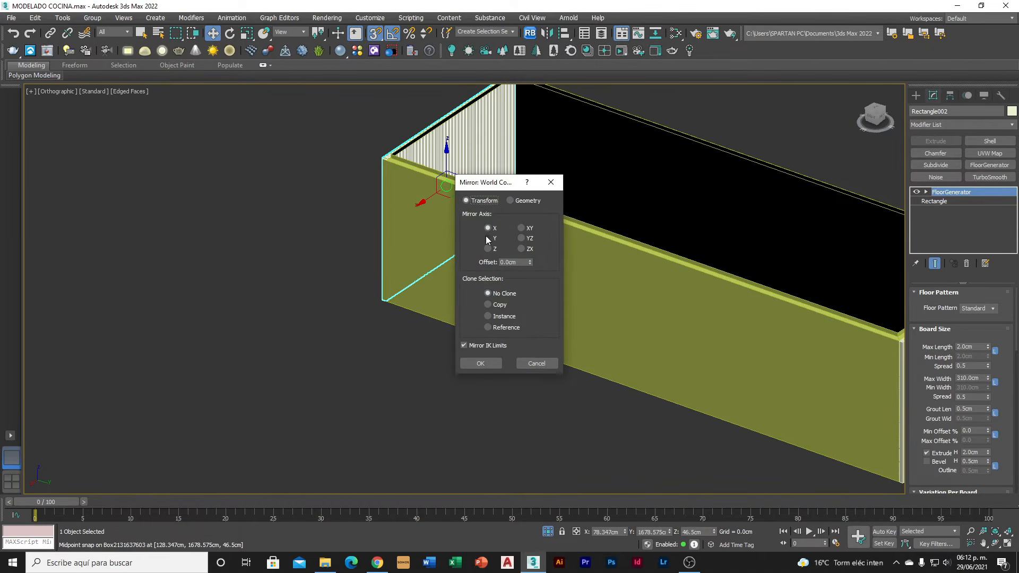
{"action": "left_click", "coordinate": [482, 364]}
{"action": "middle_click_drag", "start_coordinate": [484, 369], "coordinate": [496, 248], "text": "alt"}
{"action": "scroll", "coordinate": [559, 225], "scroll_direction": "down", "scroll_amount": 4}
{"action": "middle_click_drag", "start_coordinate": [560, 227], "coordinate": [631, 260], "text": "alt"}
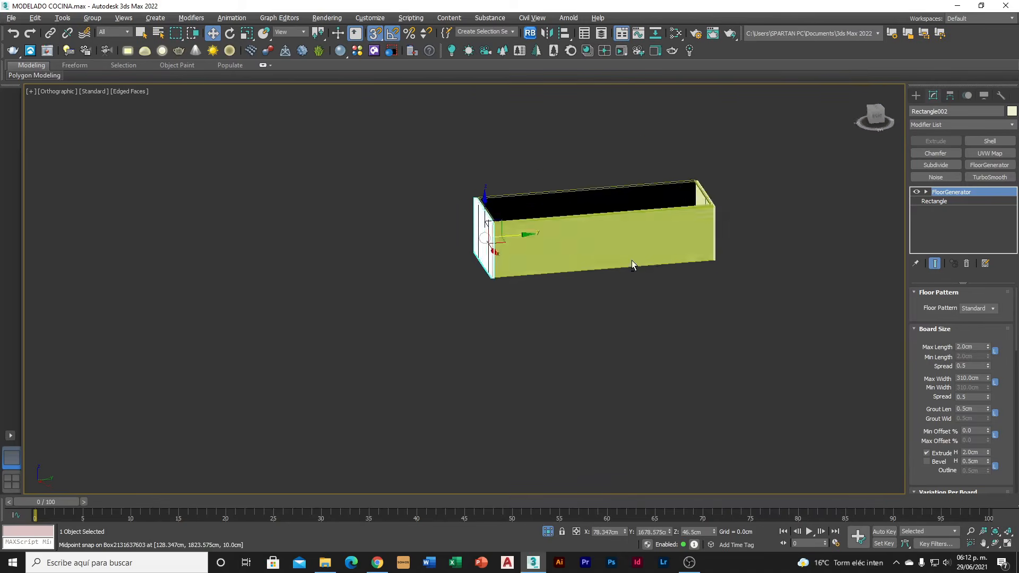
In the Right view, draw a 73 × 294 cm rectangle over the island's long side, spanning both end panels
{"action": "left_click", "coordinate": [877, 116]}
{"action": "left_click", "coordinate": [917, 97]}
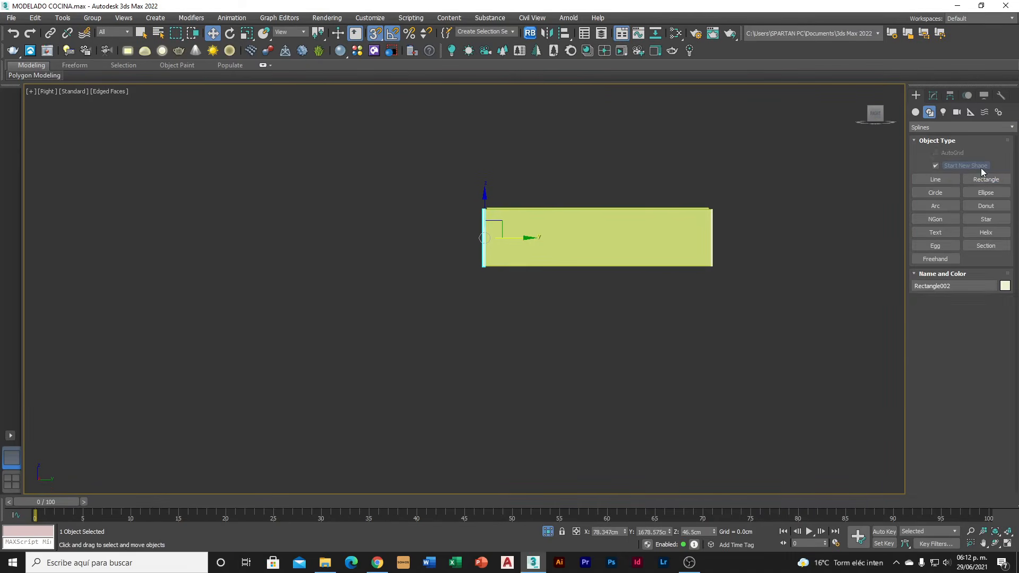
{"action": "left_click", "coordinate": [985, 179]}
{"action": "scroll", "coordinate": [496, 235], "scroll_direction": "up", "scroll_amount": 6}
{"action": "mouse_move", "coordinate": [460, 130]}
{"action": "left_mouse_down"}
{"action": "mouse_move", "coordinate": [573, 237]}
{"action": "mouse_move", "coordinate": [774, 280]}
{"action": "mouse_move", "coordinate": [789, 239]}
{"action": "left_mouse_up"}
{"action": "scroll", "coordinate": [573, 237], "scroll_direction": "down", "scroll_amount": 5}
{"action": "scroll", "coordinate": [773, 280], "scroll_direction": "up", "scroll_amount": 6}
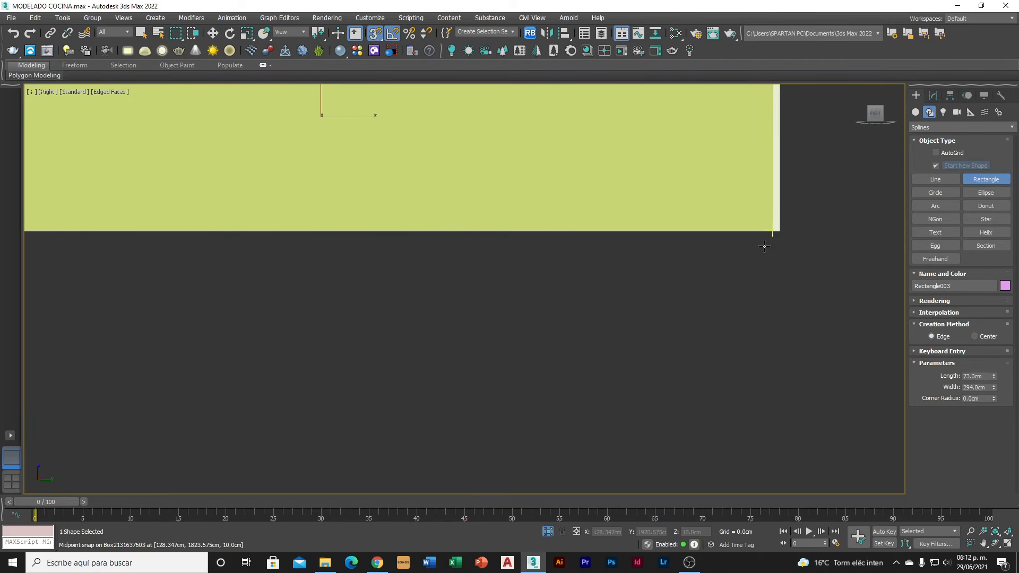
{"action": "scroll", "coordinate": [610, 296], "scroll_direction": "down", "scroll_amount": 5}
Apply FloorGenerator to the long-side rectangle to cover it with vertical slats
{"action": "middle_click_drag", "start_coordinate": [610, 295], "coordinate": [990, 230], "text": "alt"}
{"action": "left_click", "coordinate": [933, 95]}
{"action": "left_click", "coordinate": [976, 165]}
{"action": "scroll", "coordinate": [577, 259], "scroll_direction": "up", "scroll_amount": 5}
{"action": "scroll", "coordinate": [577, 259], "scroll_direction": "down", "scroll_amount": 4}
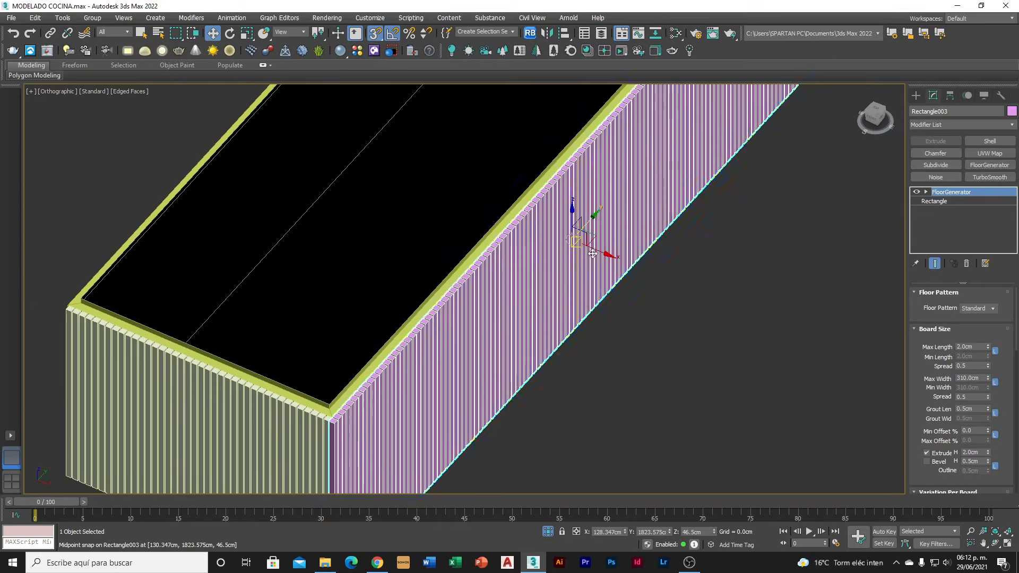
Copy the slatted long-side panel along the X axis, snapping it to the island's opposite long side
{"action": "mouse_move", "coordinate": [604, 257]}
{"action": "left_mouse_down", "text": "shift"}
{"action": "mouse_move", "coordinate": [419, 159]}
{"action": "mouse_move", "coordinate": [372, 175]}
{"action": "mouse_move", "coordinate": [182, 307]}
{"action": "mouse_move", "coordinate": [130, 434]}
{"action": "left_mouse_up", "text": "shift"}
{"action": "scroll", "coordinate": [419, 160], "scroll_direction": "up", "scroll_amount": 6}
{"action": "scroll", "coordinate": [143, 405], "scroll_direction": "up", "scroll_amount": 5}
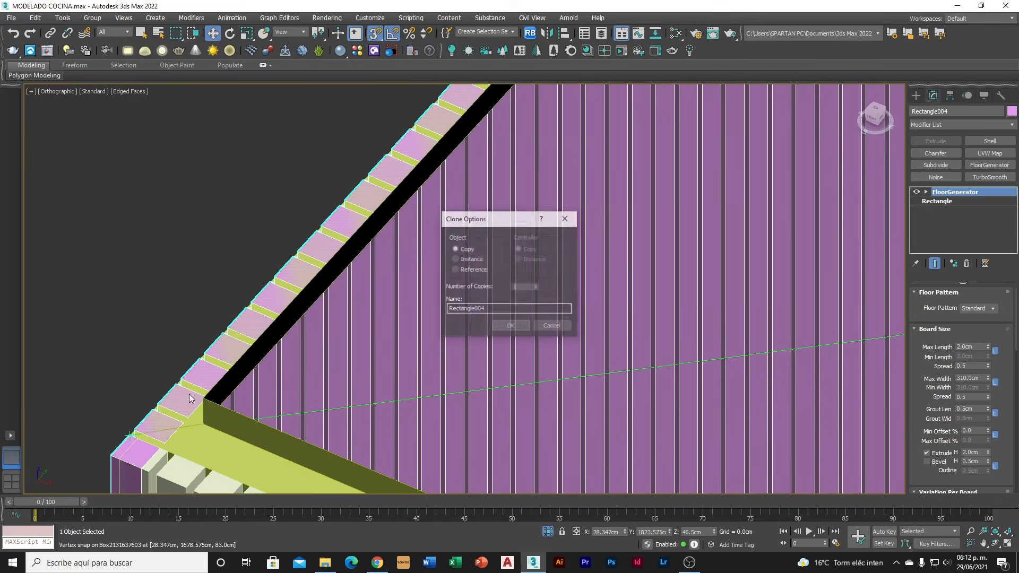
{"action": "left_click", "coordinate": [510, 326]}
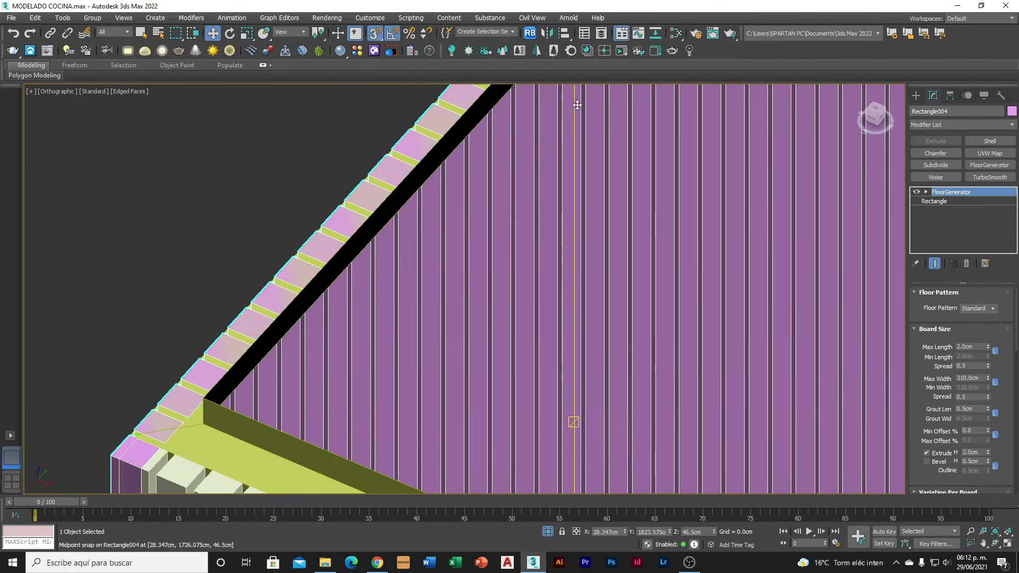
Mirror the copied long-side panel about the X axis without cloning so its slats face outward
{"action": "left_click", "coordinate": [548, 34]}
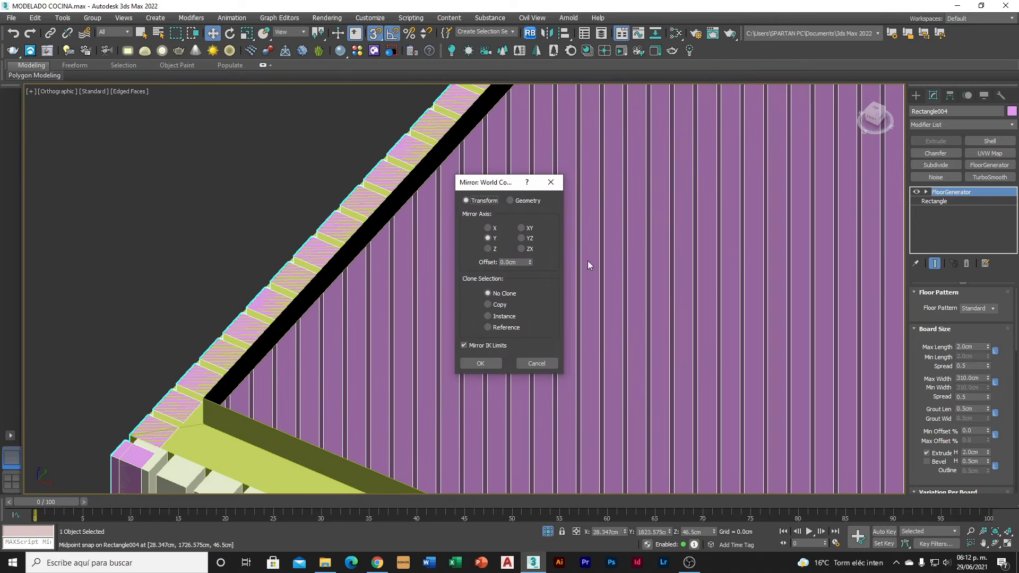
{"action": "left_click", "coordinate": [491, 231]}
{"action": "left_click", "coordinate": [483, 362]}
{"action": "scroll", "coordinate": [421, 325], "scroll_direction": "down", "scroll_amount": 5}
{"action": "middle_click_drag", "start_coordinate": [523, 360], "coordinate": [662, 352], "text": "alt"}
{"action": "scroll", "coordinate": [389, 348], "scroll_direction": "down", "scroll_amount": 3}
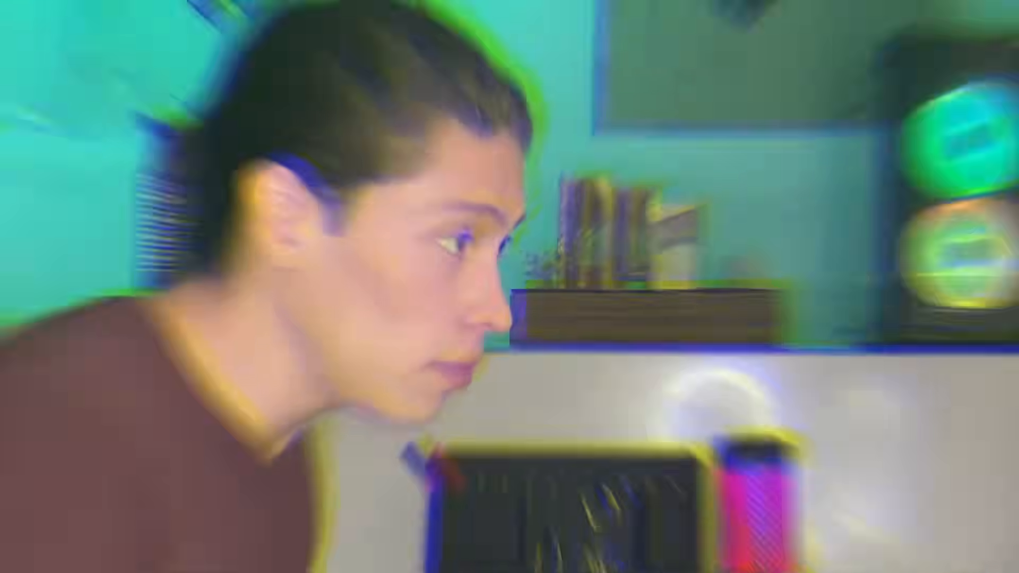